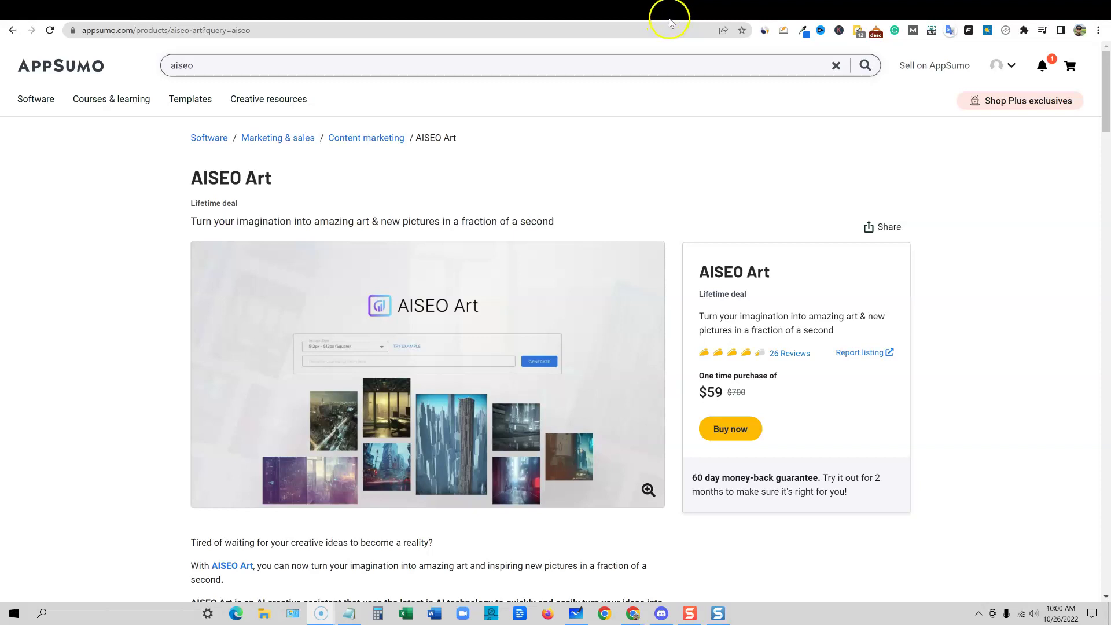
Review the AISEO.ai lifetime deal listing on AppSumo, covering its availability notice, description and plan features
click(579, 11)
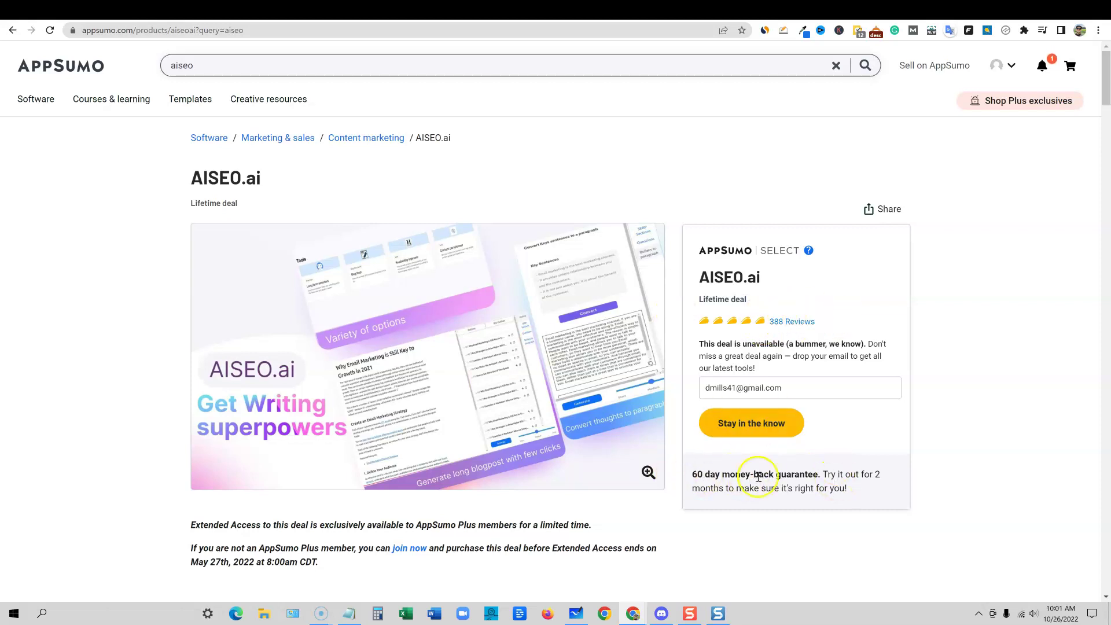
drag(704, 345, 878, 363)
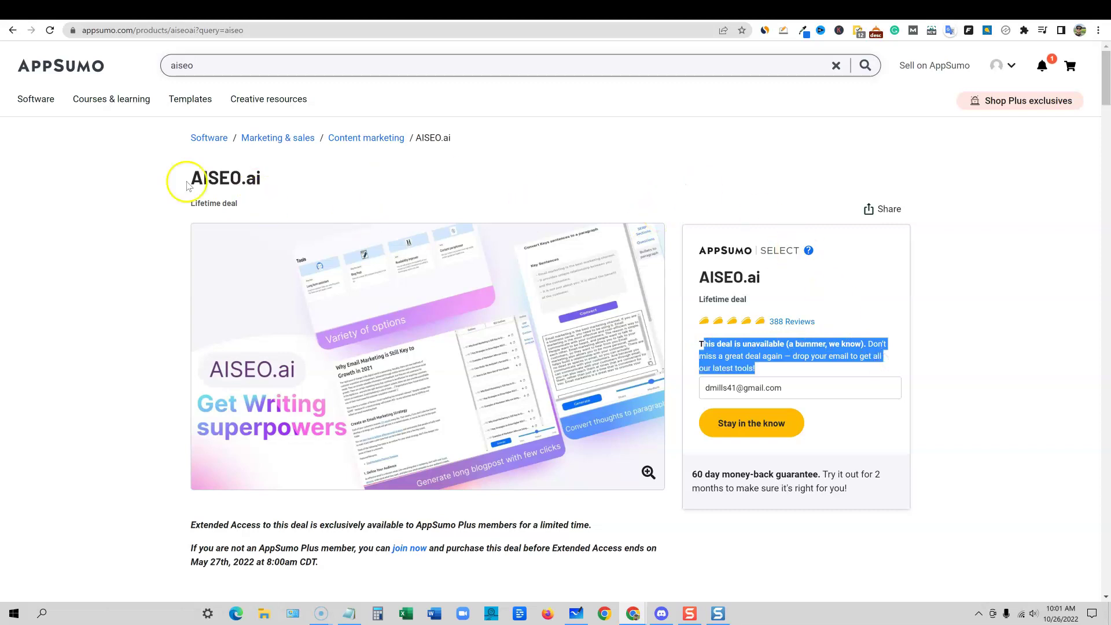
click(348, 189)
scroll(454, 325, down, 10)
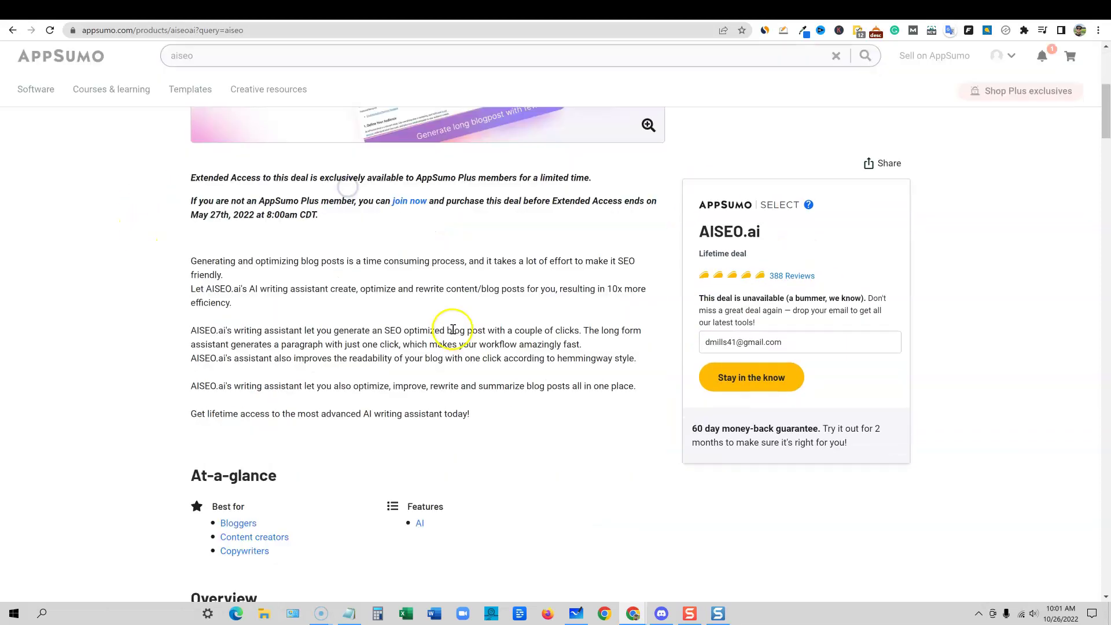
scroll(394, 350, up, 9)
scroll(398, 353, up, 2)
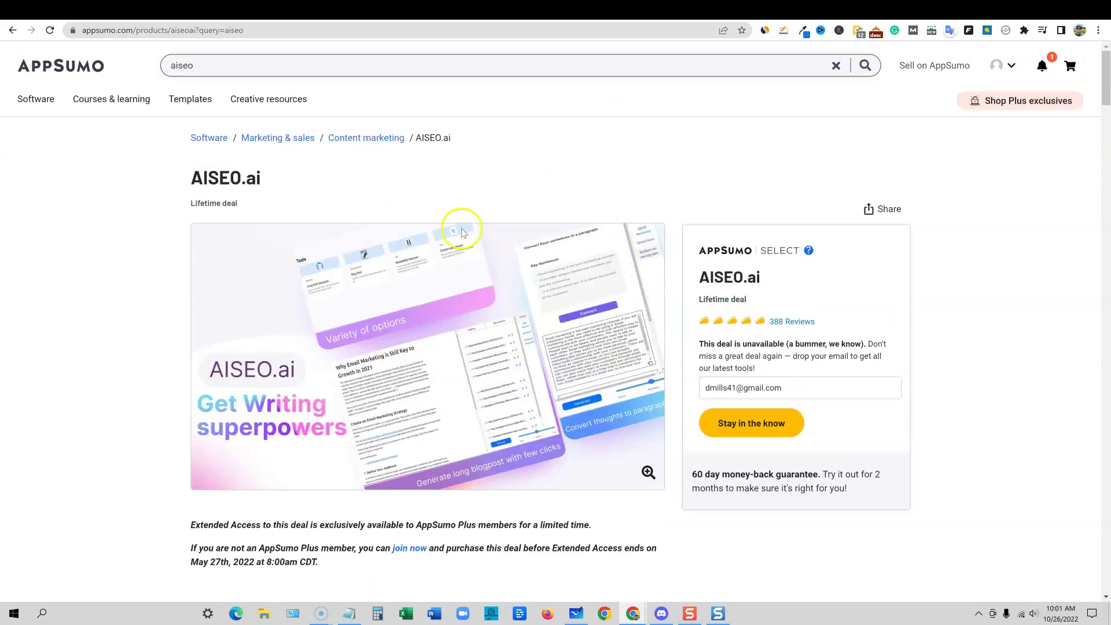
scroll(521, 324, down, 10)
scroll(406, 347, down, 15)
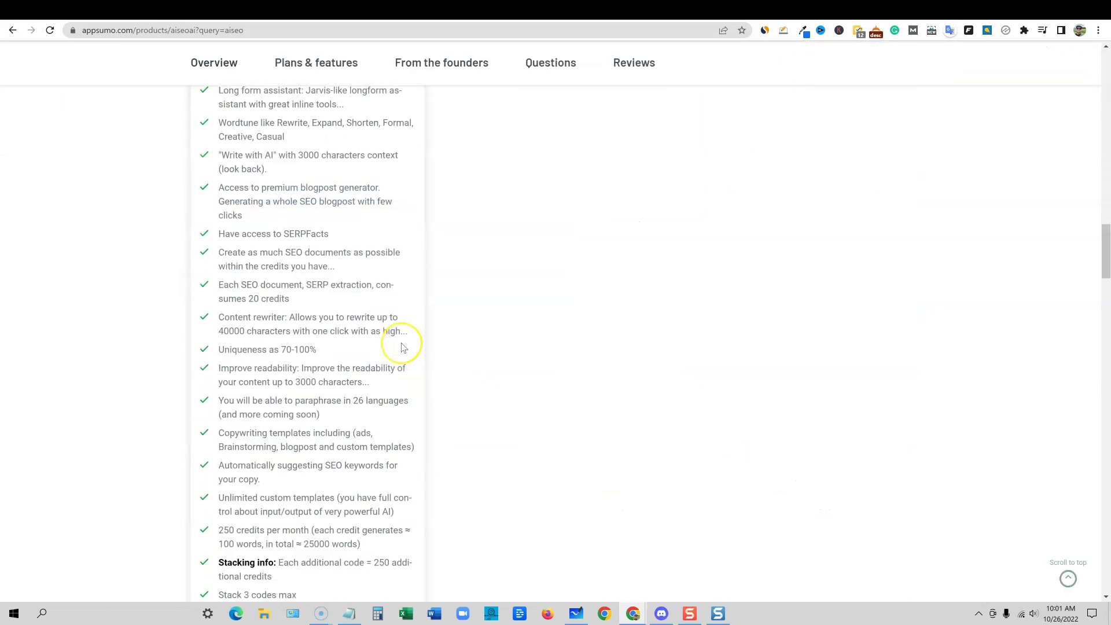
scroll(473, 340, down, 2)
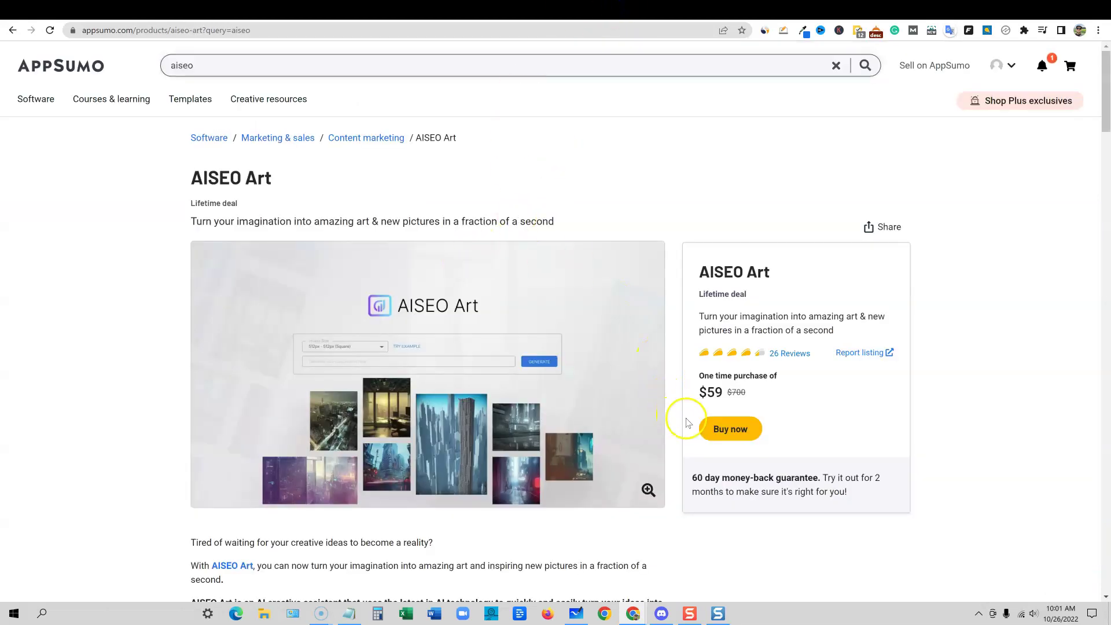
Look through the AISEO Art deal page and examine its Plans & features section
scroll(681, 418, down, 20)
scroll(387, 410, down, 3)
scroll(290, 305, up, 1)
scroll(645, 463, down, 5)
scroll(647, 454, up, 10)
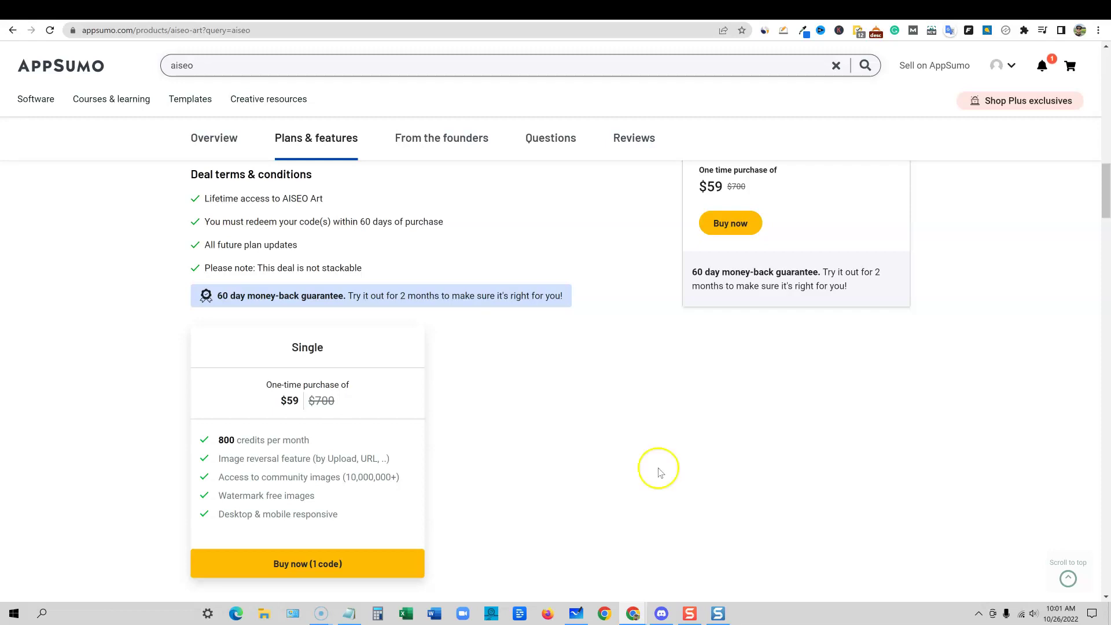
scroll(672, 457, up, 1)
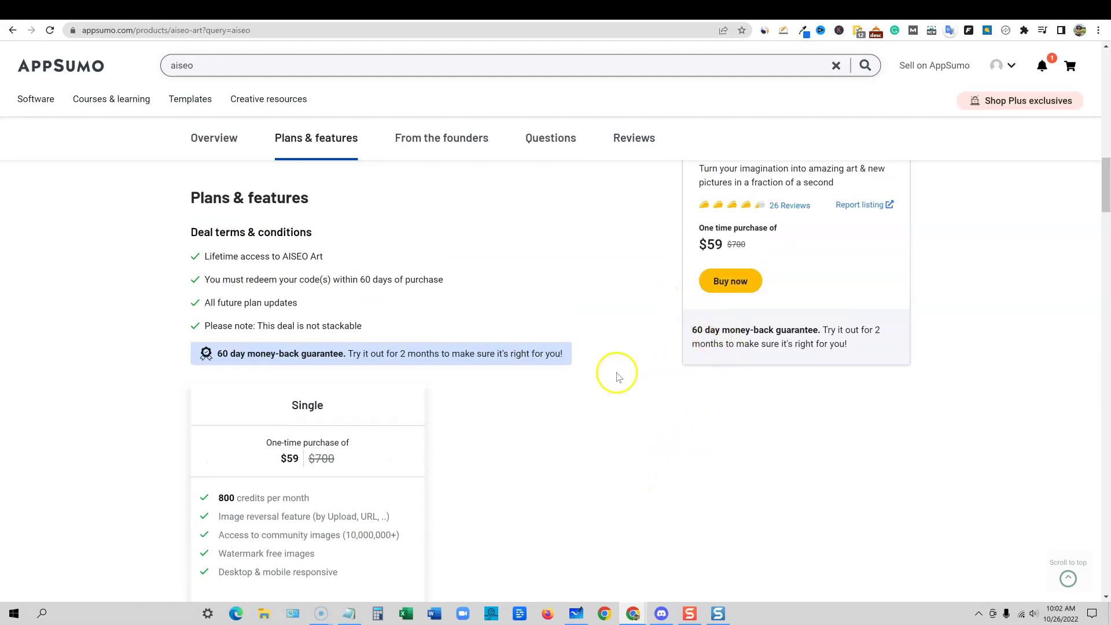
scroll(348, 350, down, 1)
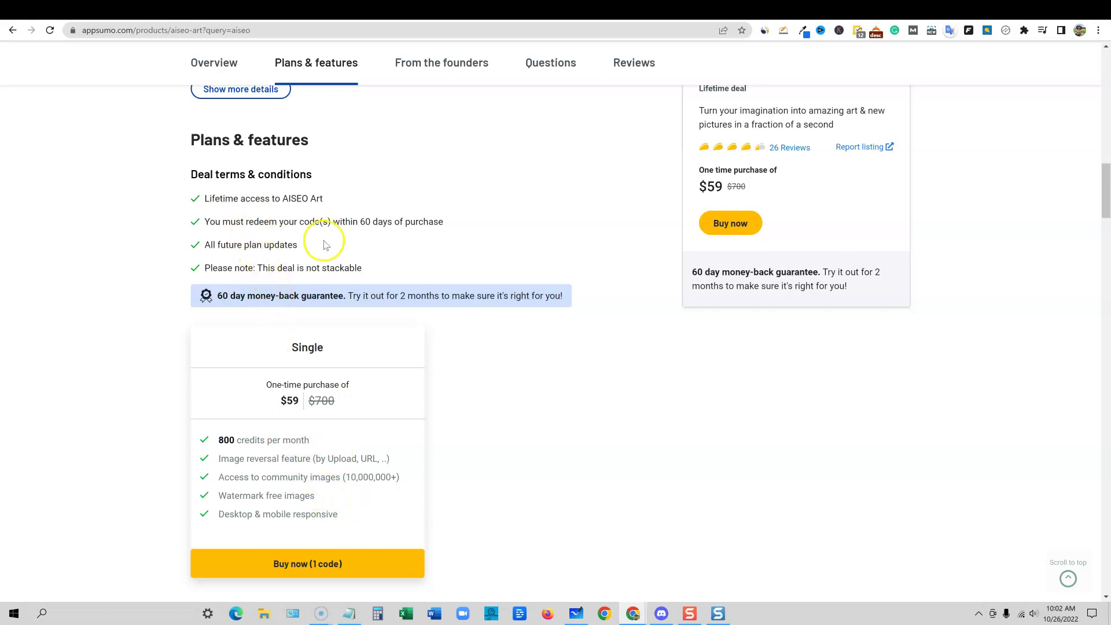
Read the AISEO Art deal terms and highlight the note about stackability
scroll(357, 383, up, 2)
drag(361, 383, 200, 387)
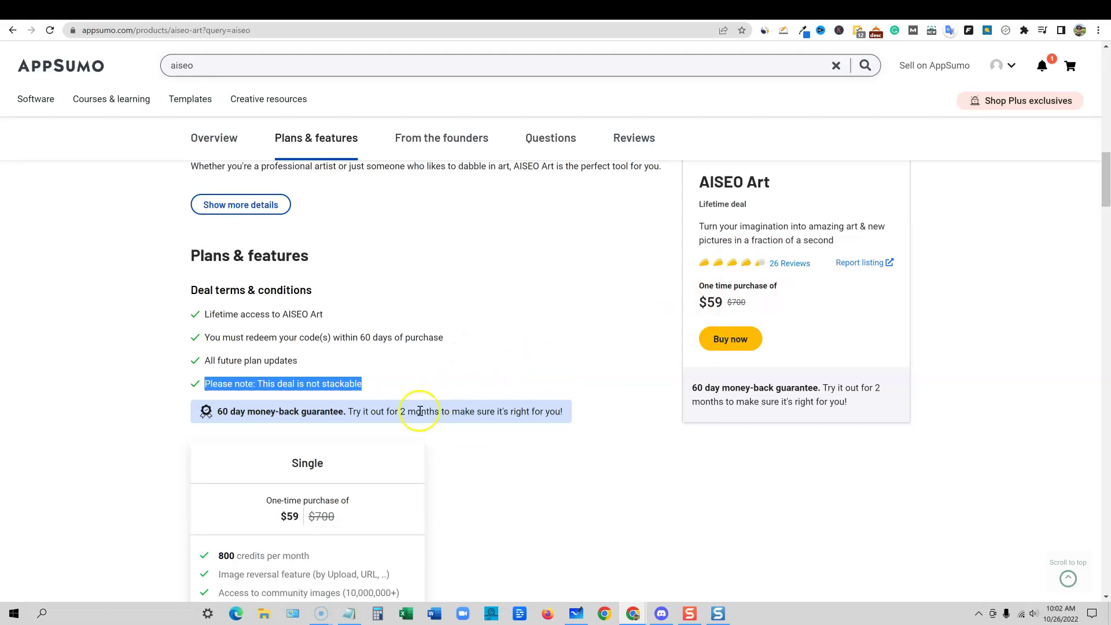
click(382, 367)
drag(202, 384, 389, 375)
click(415, 375)
scroll(450, 452, down, 1)
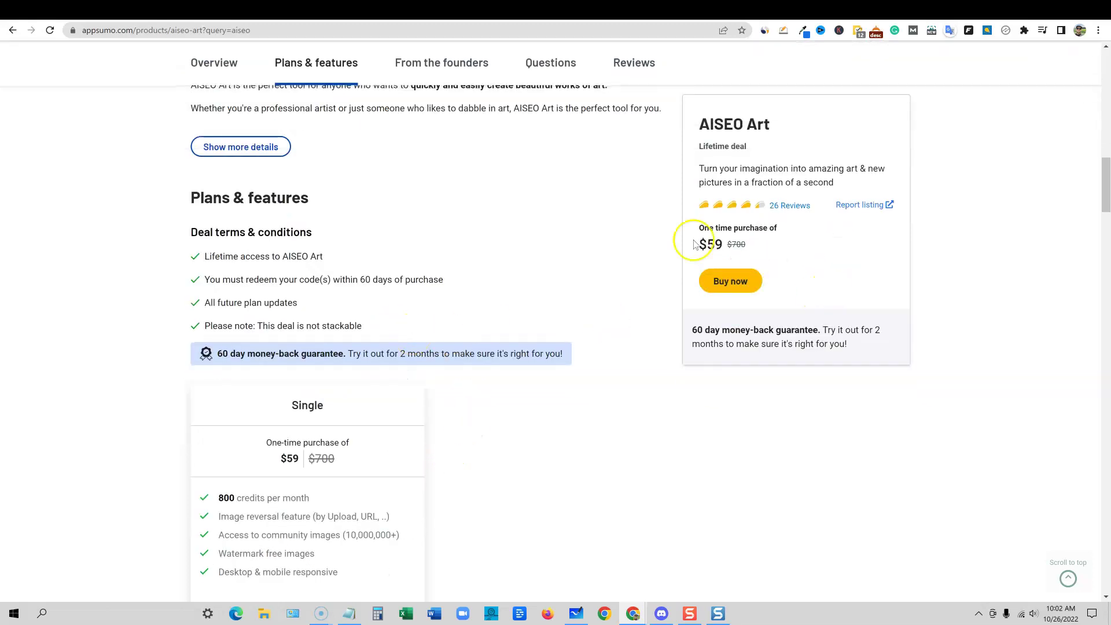
Examine the Single plan's feature list, highlighting the community images, image reversal and watermark-free images entries
scroll(590, 376, down, 2)
scroll(451, 405, up, 1)
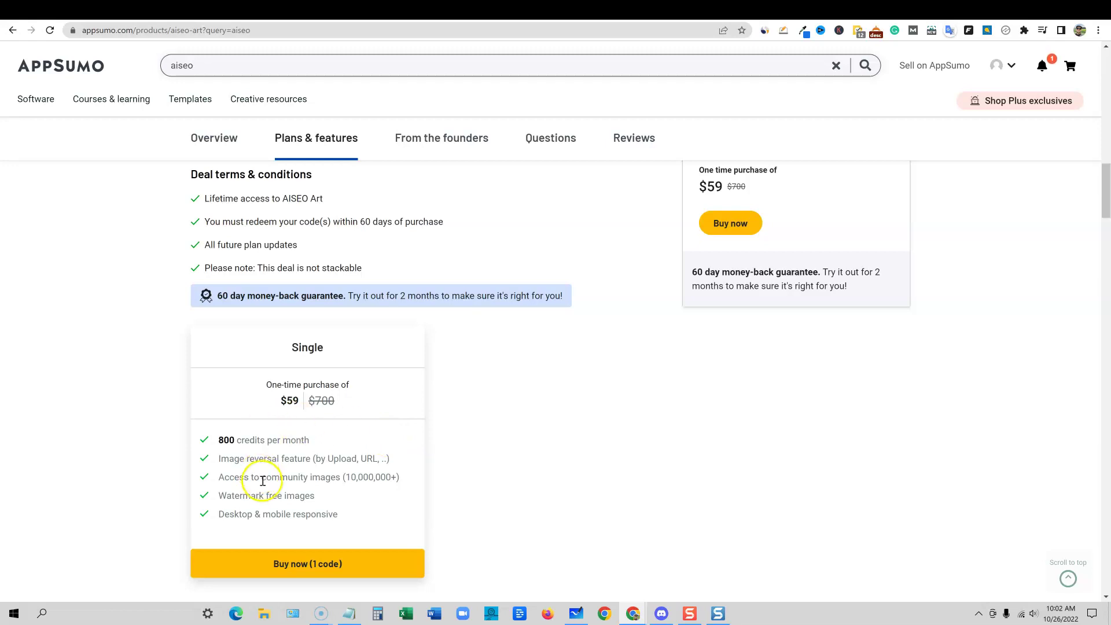
drag(399, 480, 218, 479)
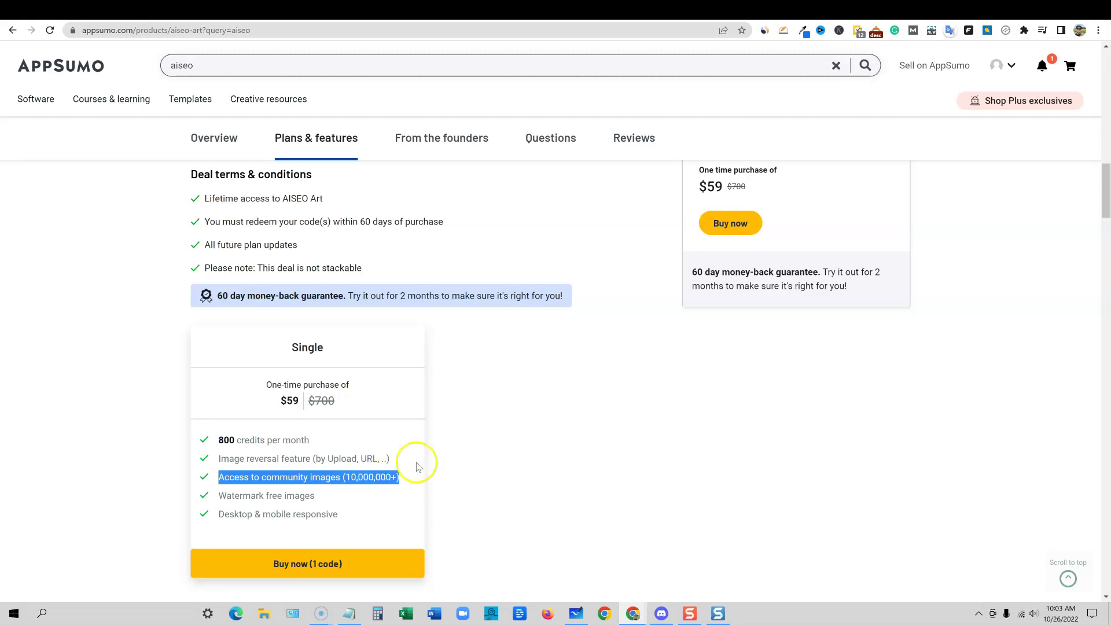
scroll(521, 442, up, 5)
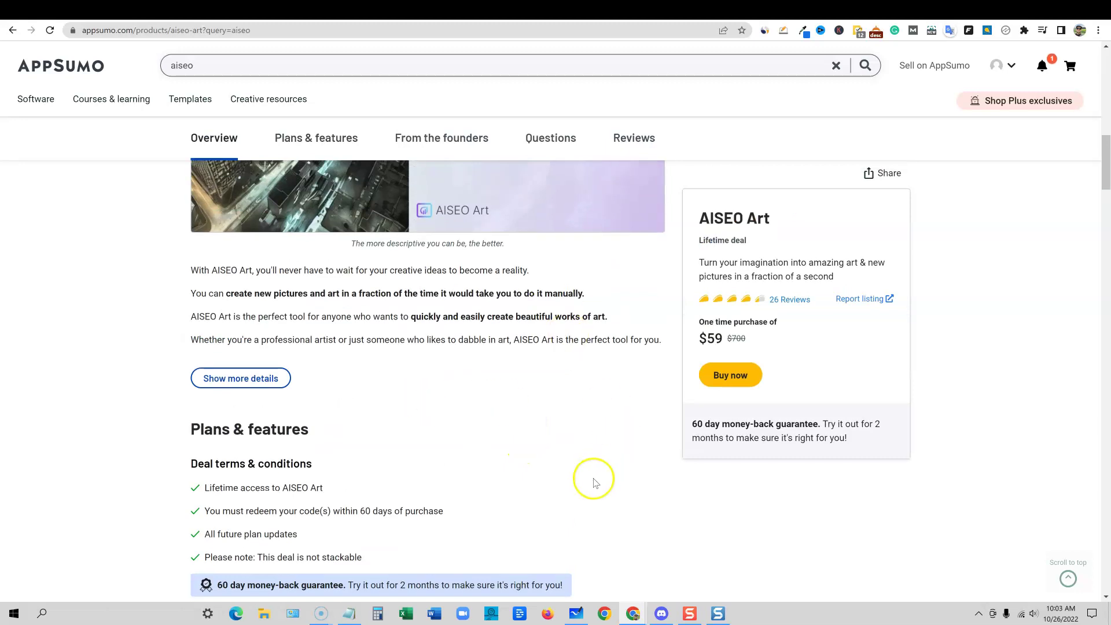
scroll(593, 477, up, 5)
scroll(595, 482, down, 5)
scroll(593, 480, down, 2)
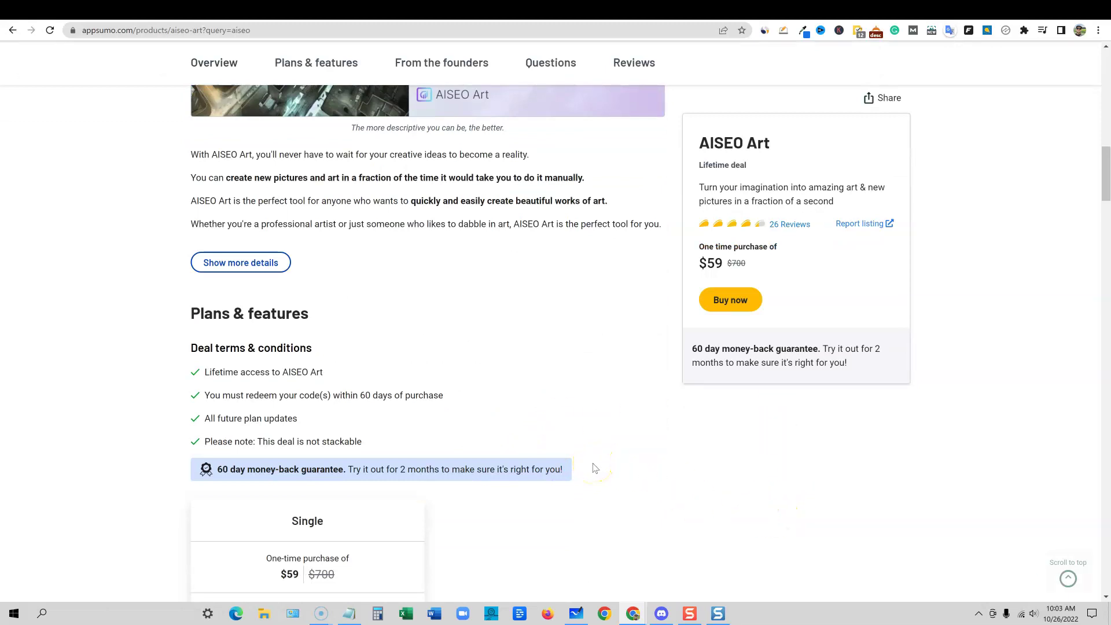
scroll(588, 455, down, 3)
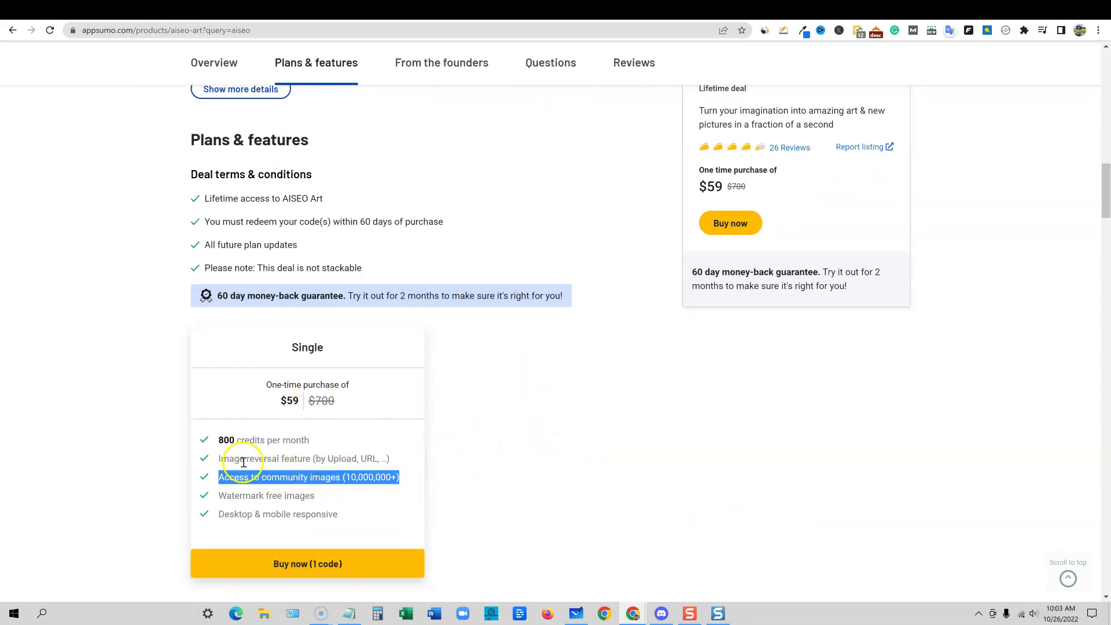
drag(247, 459, 402, 459)
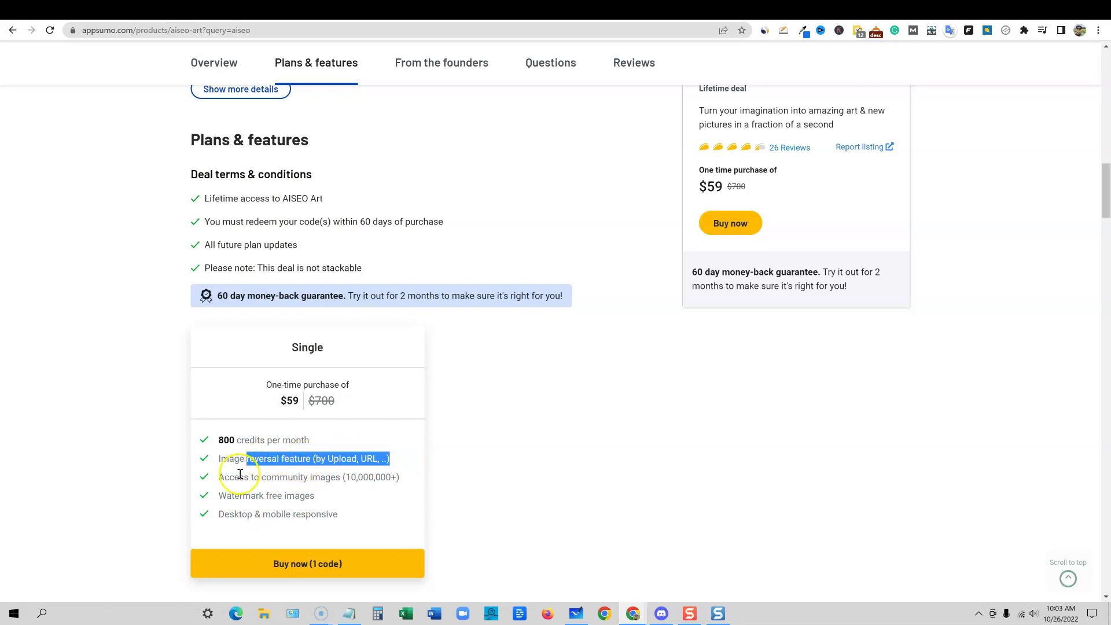
drag(315, 496, 215, 500)
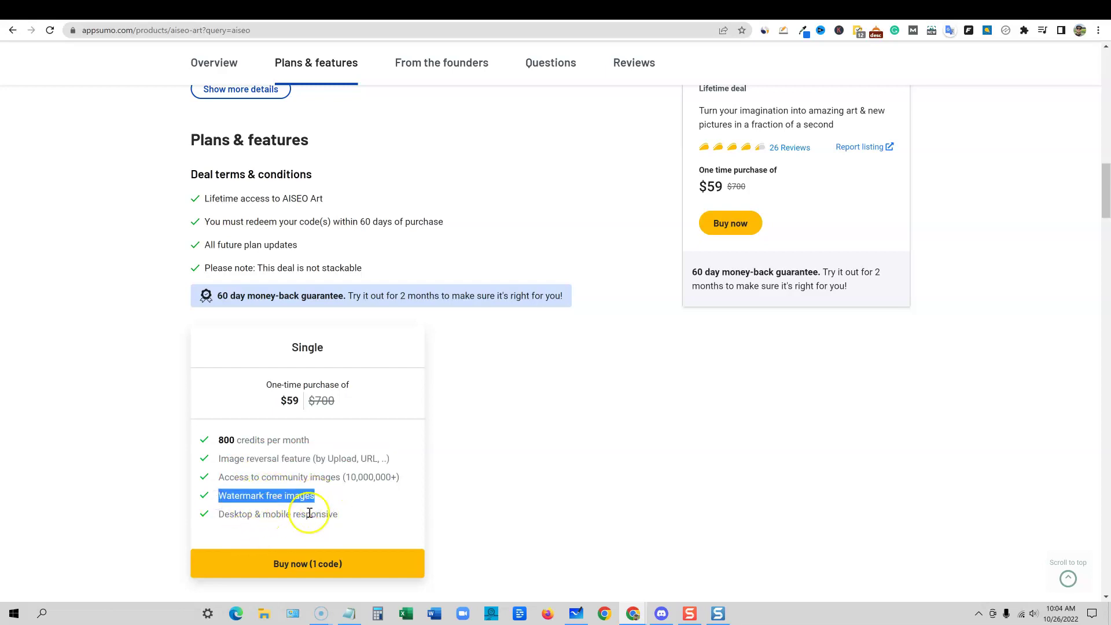
Check the AISEO Art overview and the purchase card with its rating, reviews and price
scroll(380, 515, down, 3)
scroll(414, 502, up, 4)
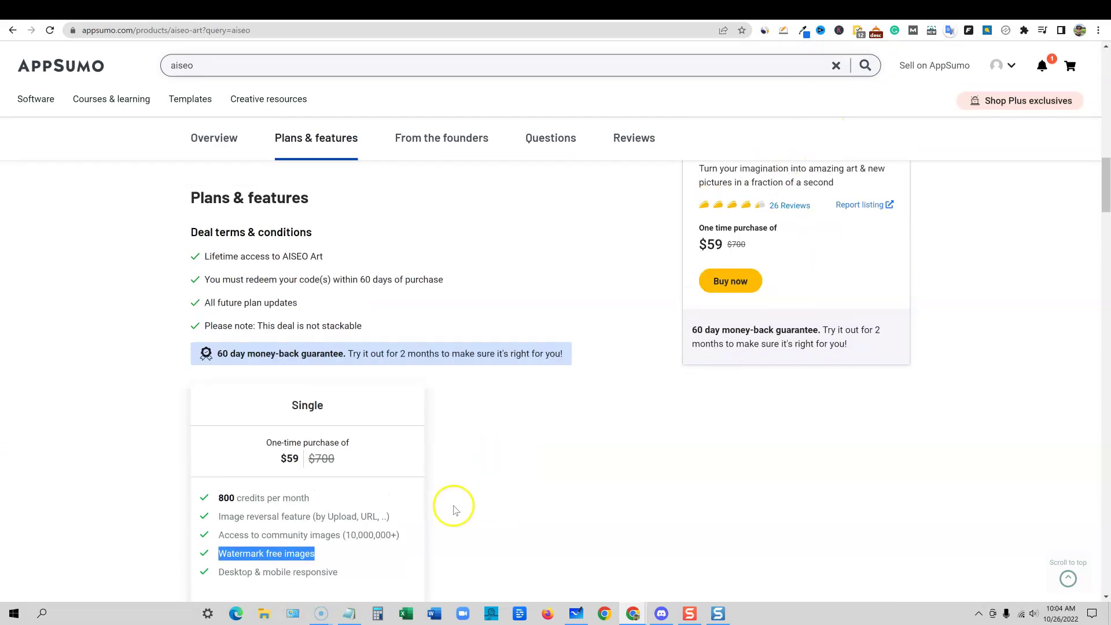
scroll(496, 504, up, 1)
scroll(510, 503, down, 1)
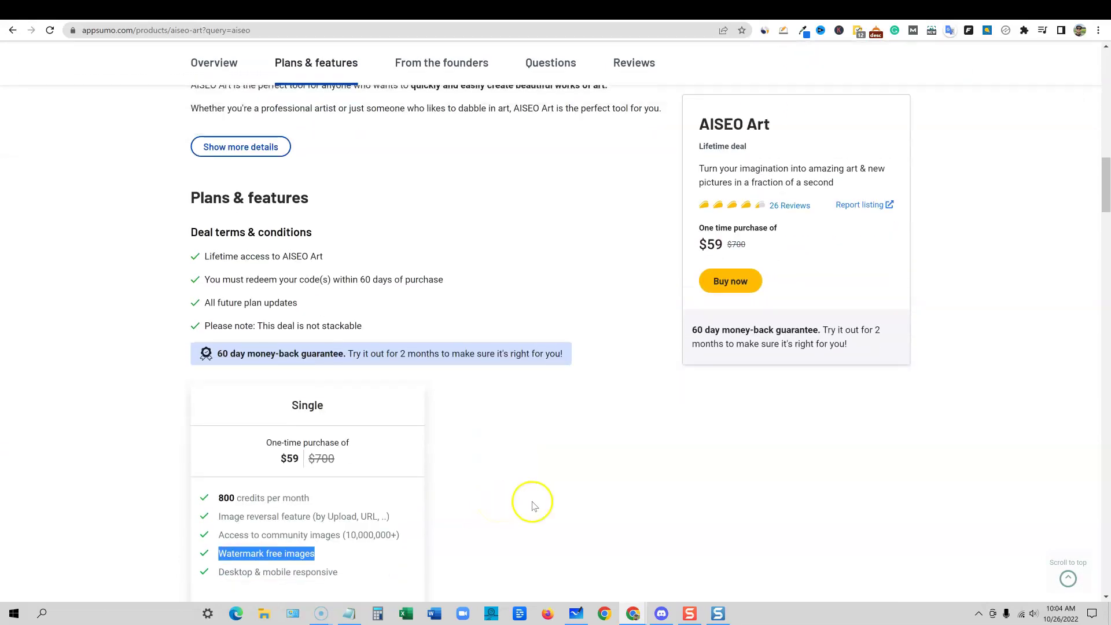
scroll(715, 249, up, 5)
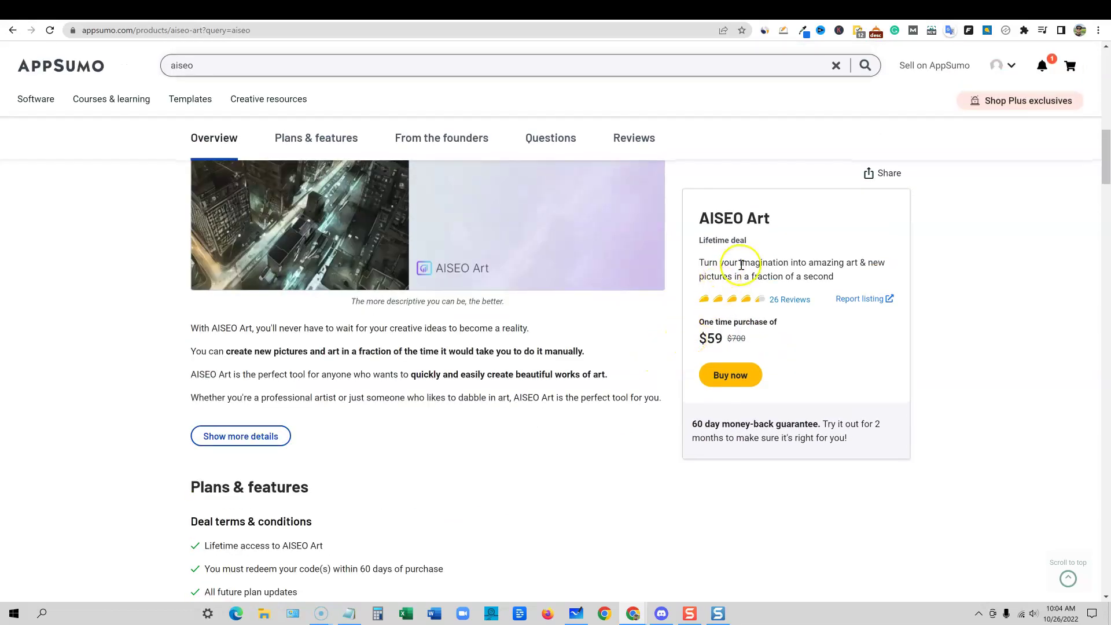
scroll(501, 397, up, 4)
scroll(620, 377, down, 4)
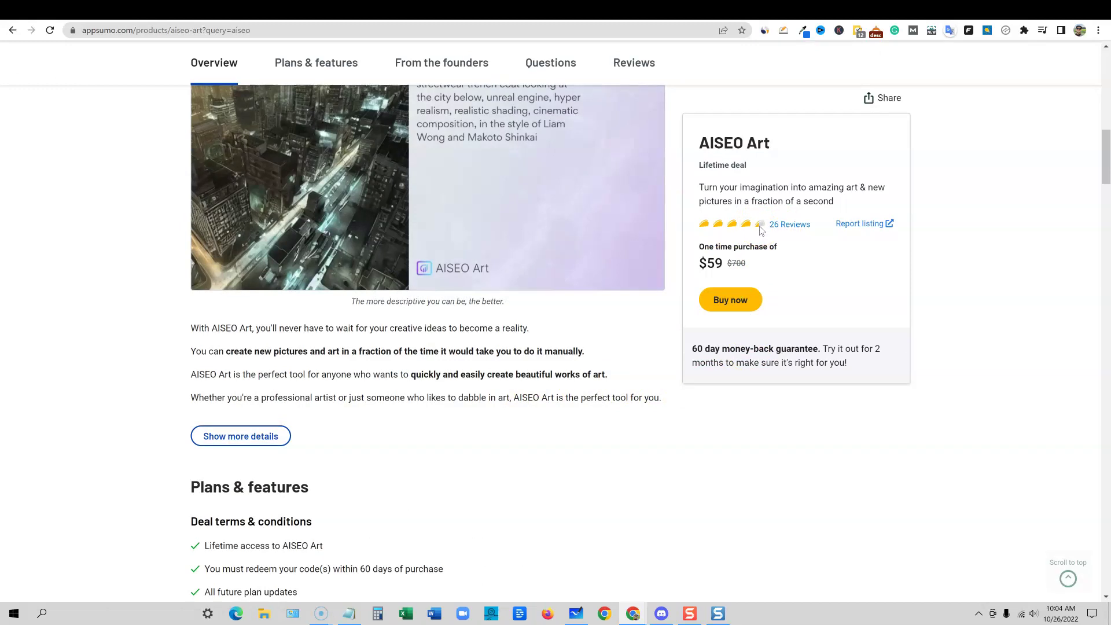
click(784, 238)
scroll(602, 498, down, 3)
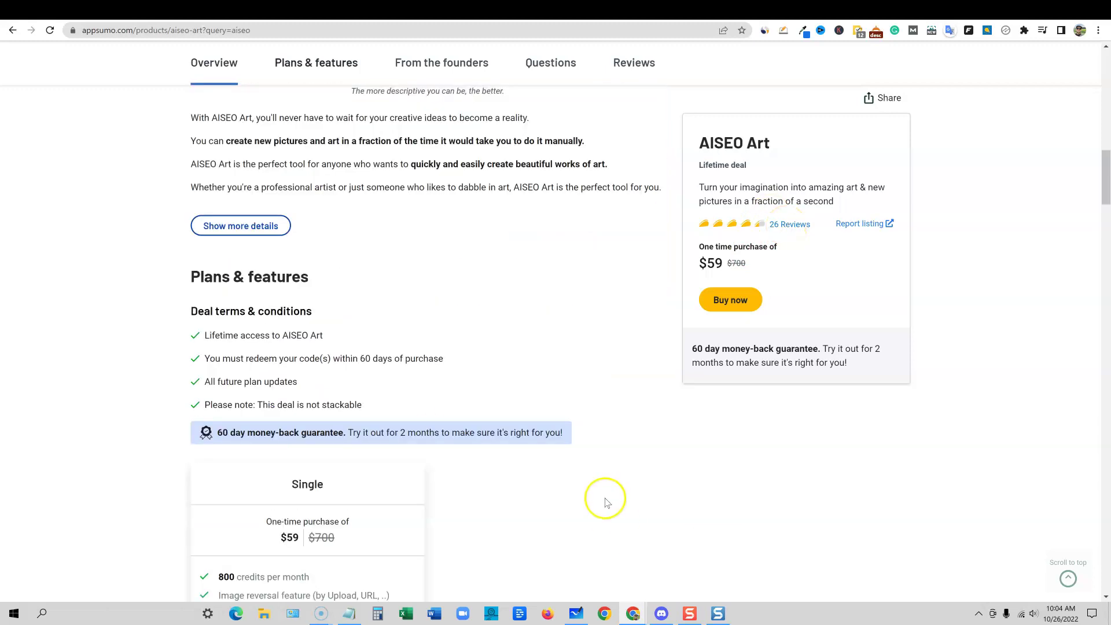
scroll(603, 498, up, 3)
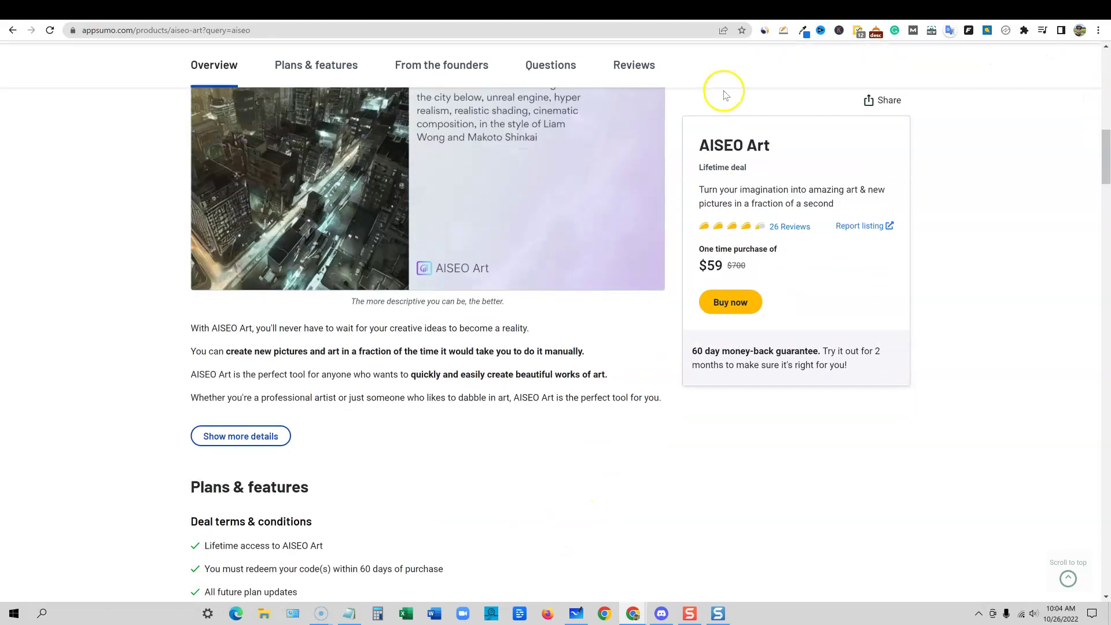
Switch to Chibi AI, go to its dashboard and open the Studio (beta) from there
click(663, 10)
click(709, 12)
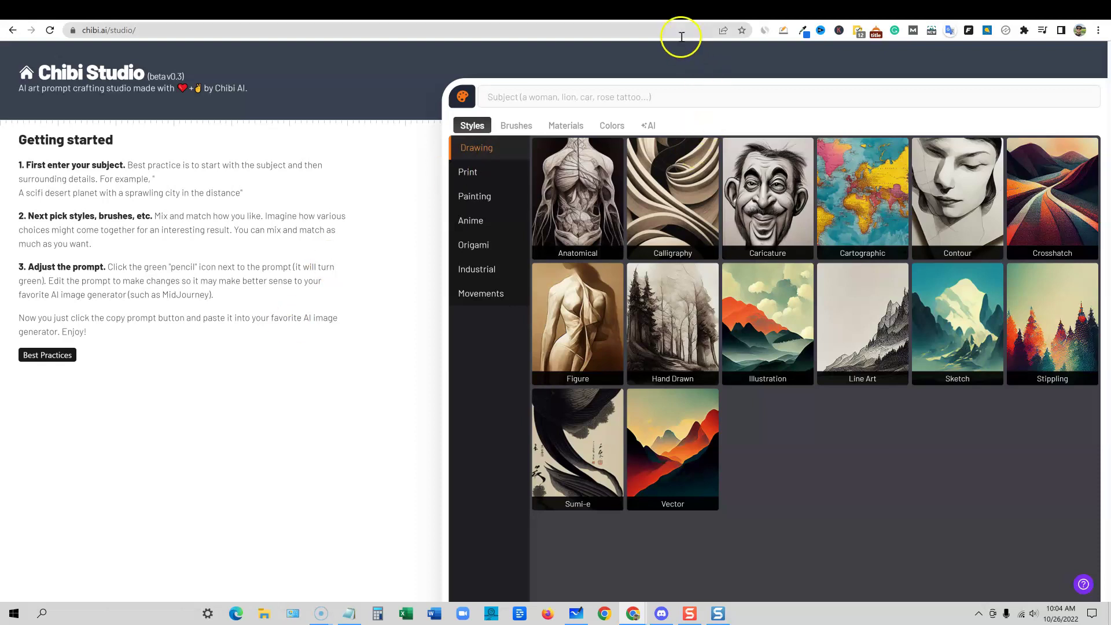
click(27, 72)
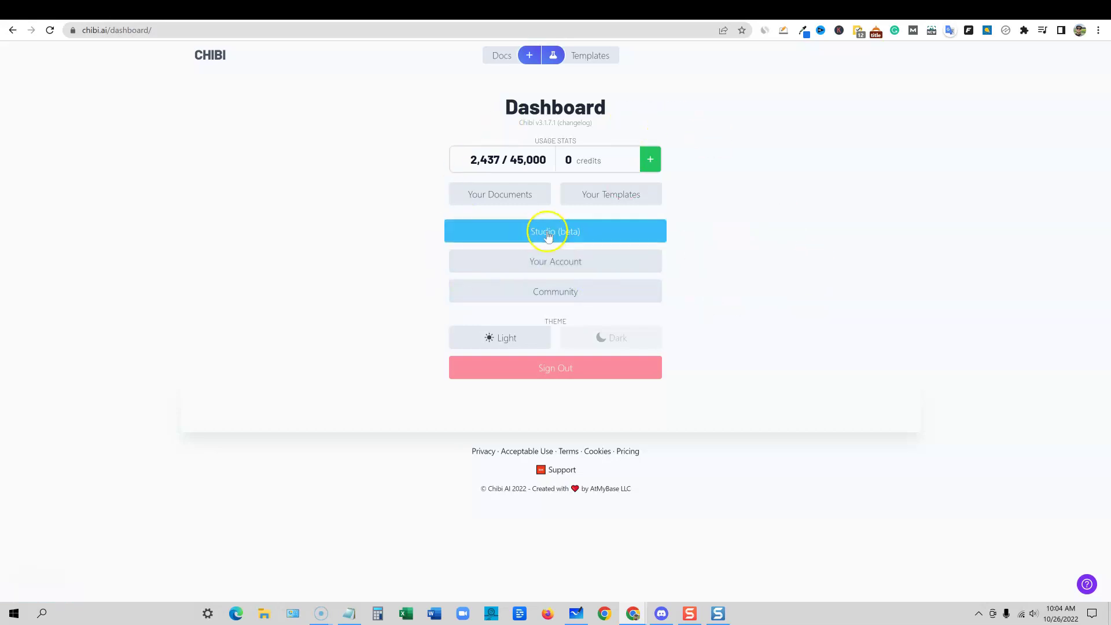
click(575, 232)
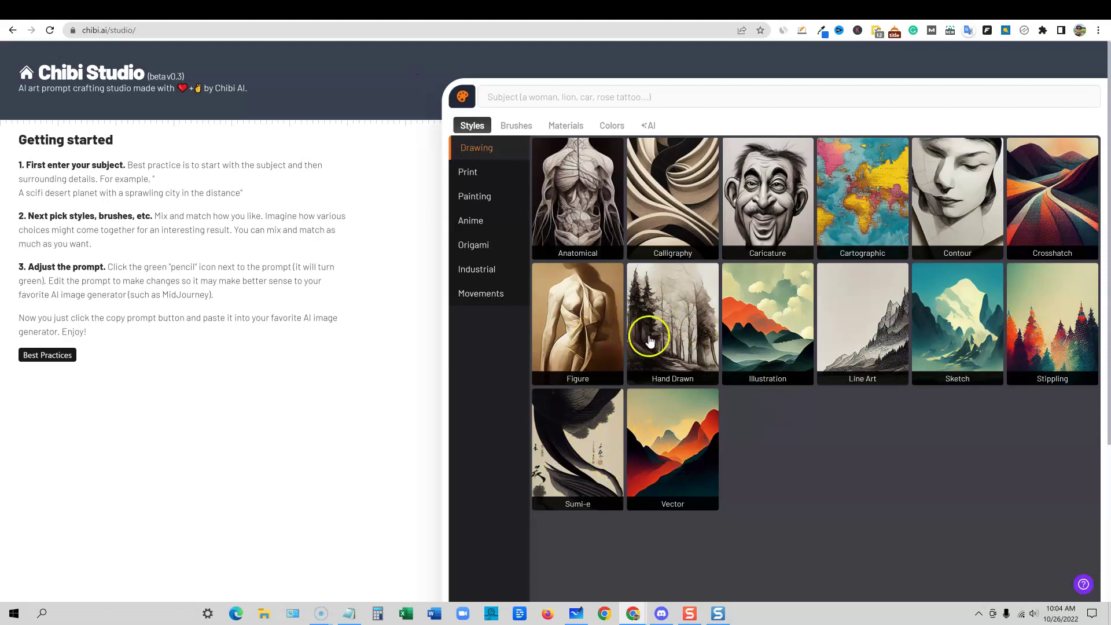
Browse the Print, Painting, Anime, Origami and Industrial style categories in Chibi Studio, then return to Drawing
click(463, 172)
click(489, 196)
click(492, 220)
click(489, 243)
click(488, 271)
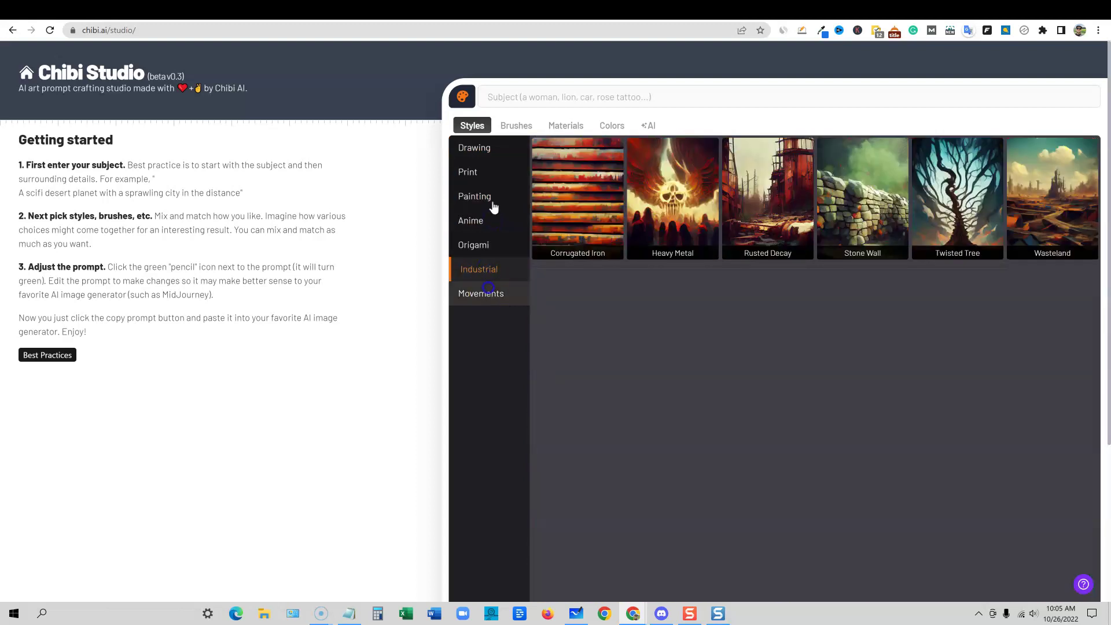
click(474, 148)
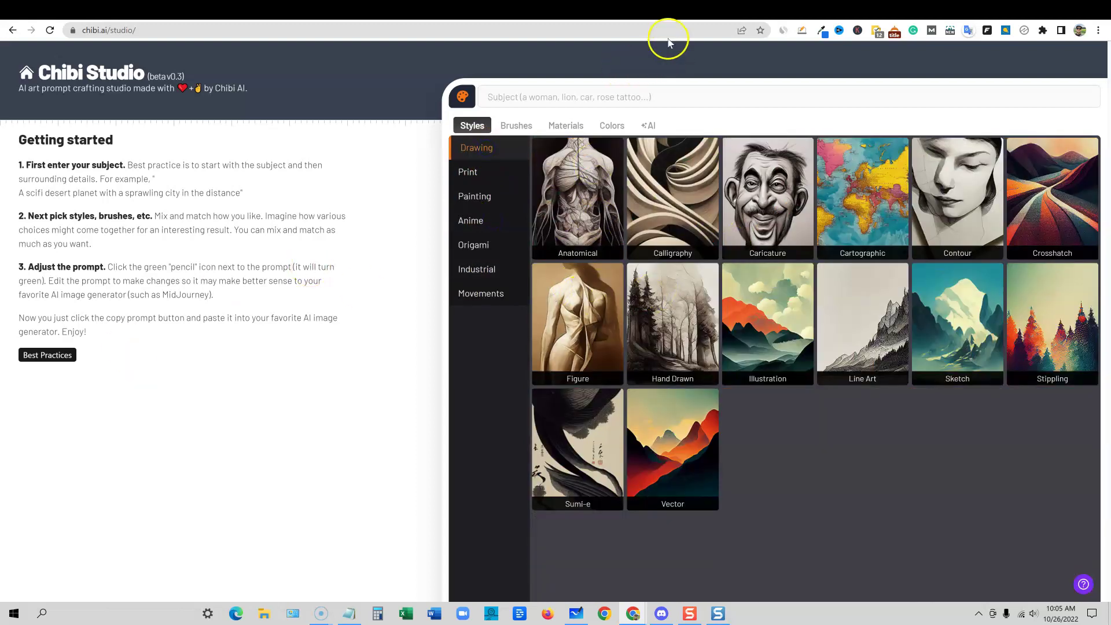
Switch to AISEO Art and check the remaining credits and active subscription plan on the account dashboard
click(668, 13)
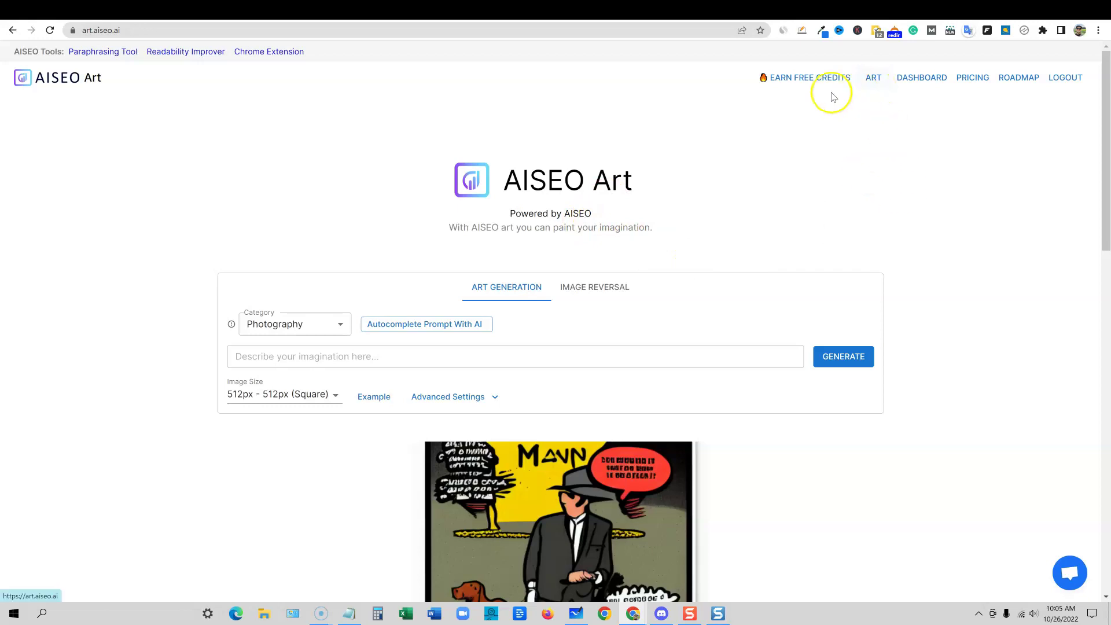
click(920, 77)
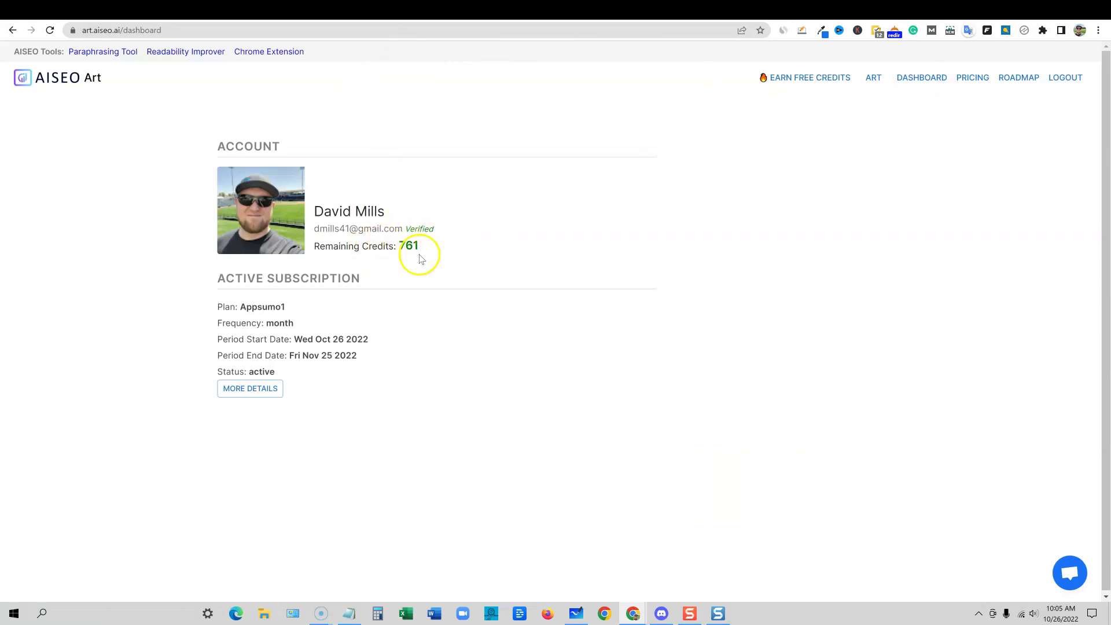
drag(244, 309, 300, 307)
click(462, 313)
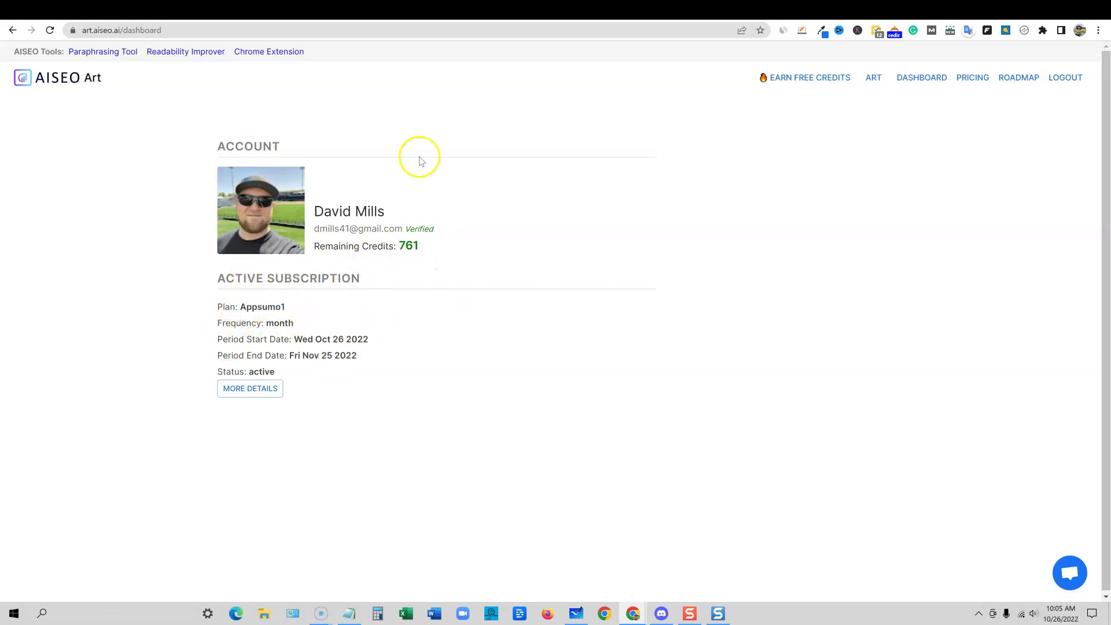
Open the AISEO Art pricing page and compare the monthly Growth and Scale plans
click(913, 79)
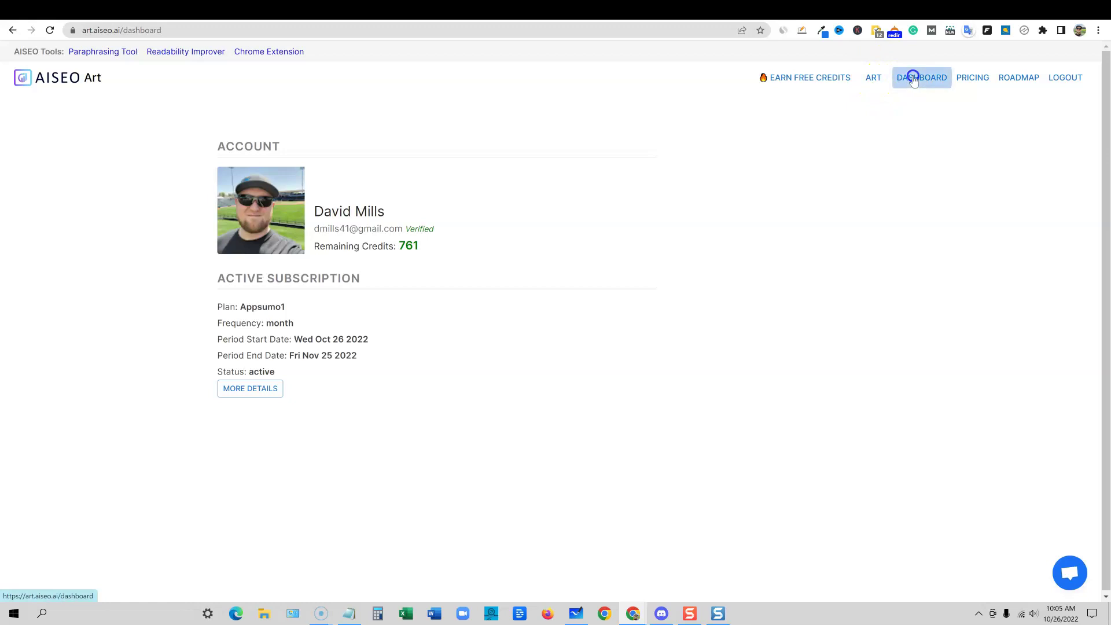
click(972, 78)
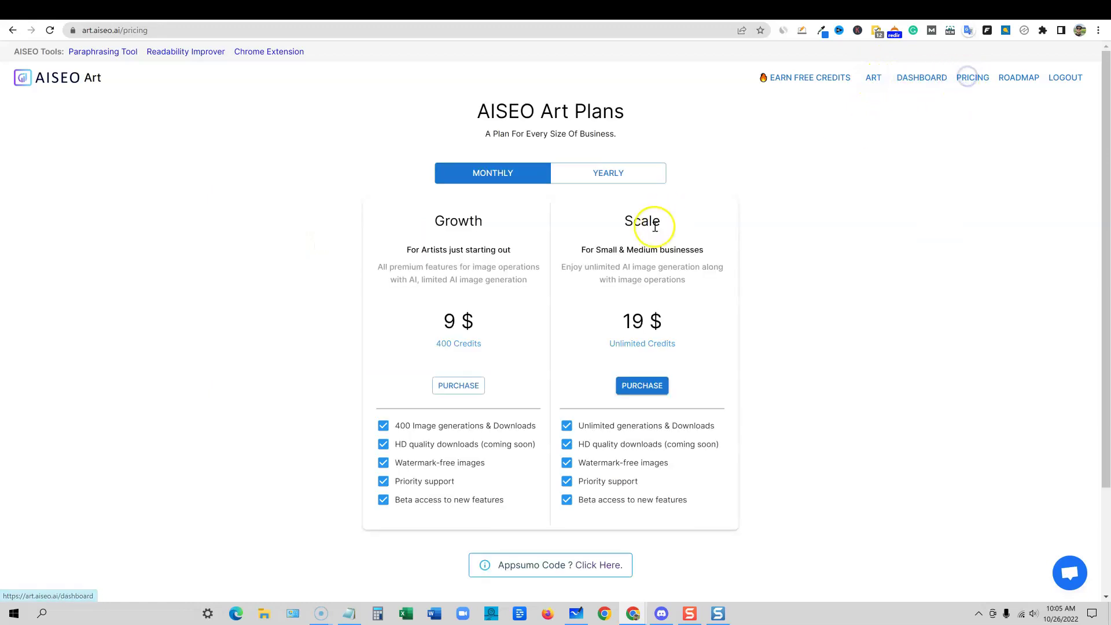
click(574, 189)
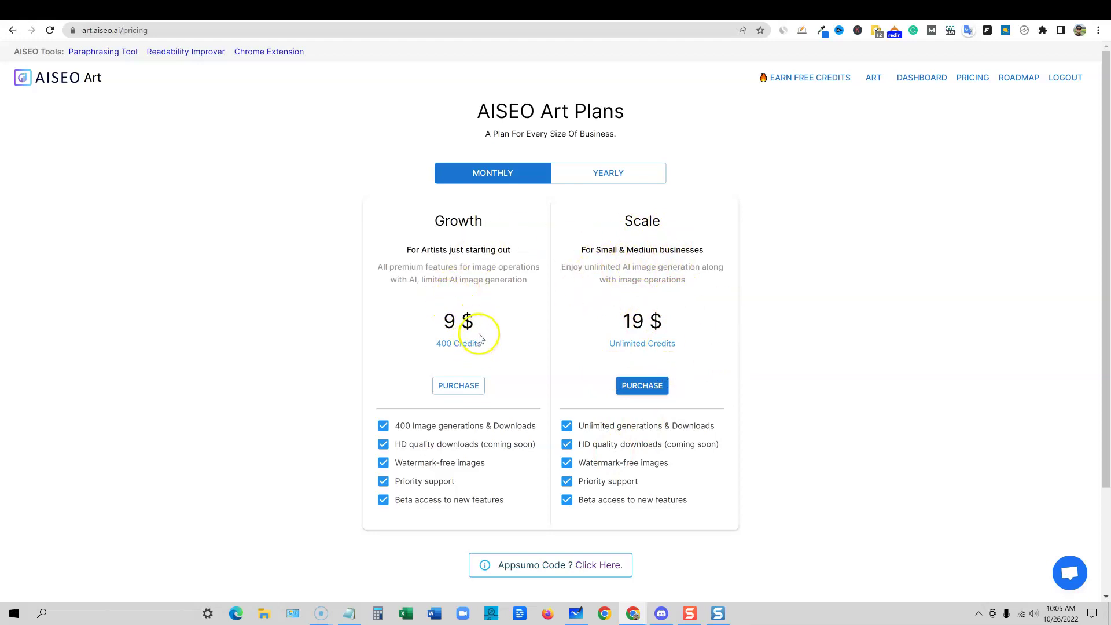
Switch to the AppSumo listing for AISEO Art and check the lifetime deal's one-time price and product overview
click(602, 12)
scroll(355, 248, up, 5)
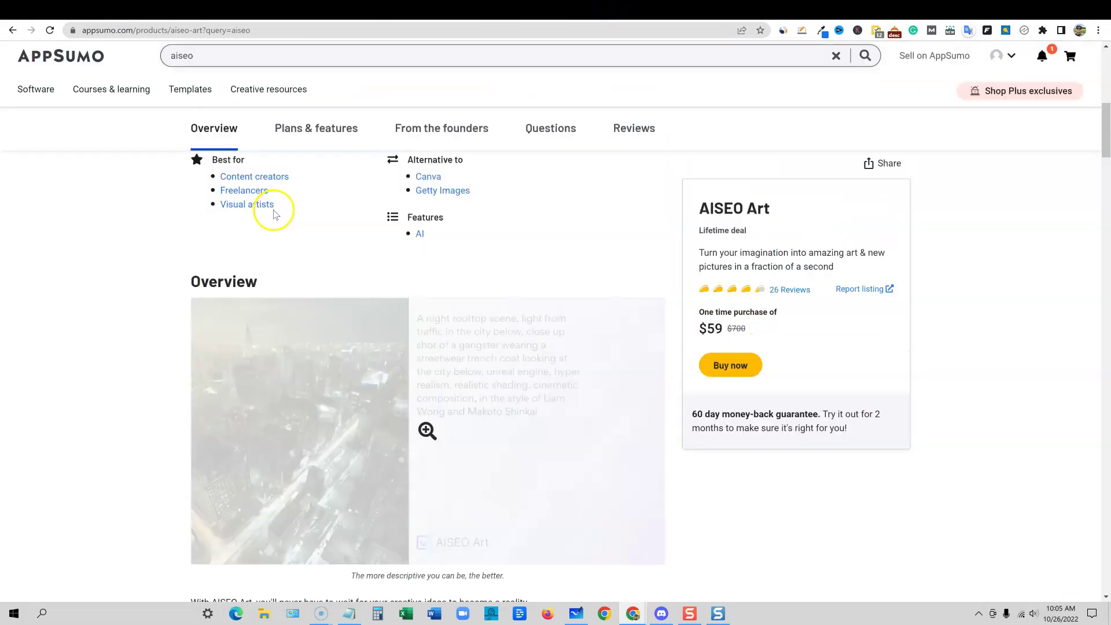
scroll(671, 338, down, 1)
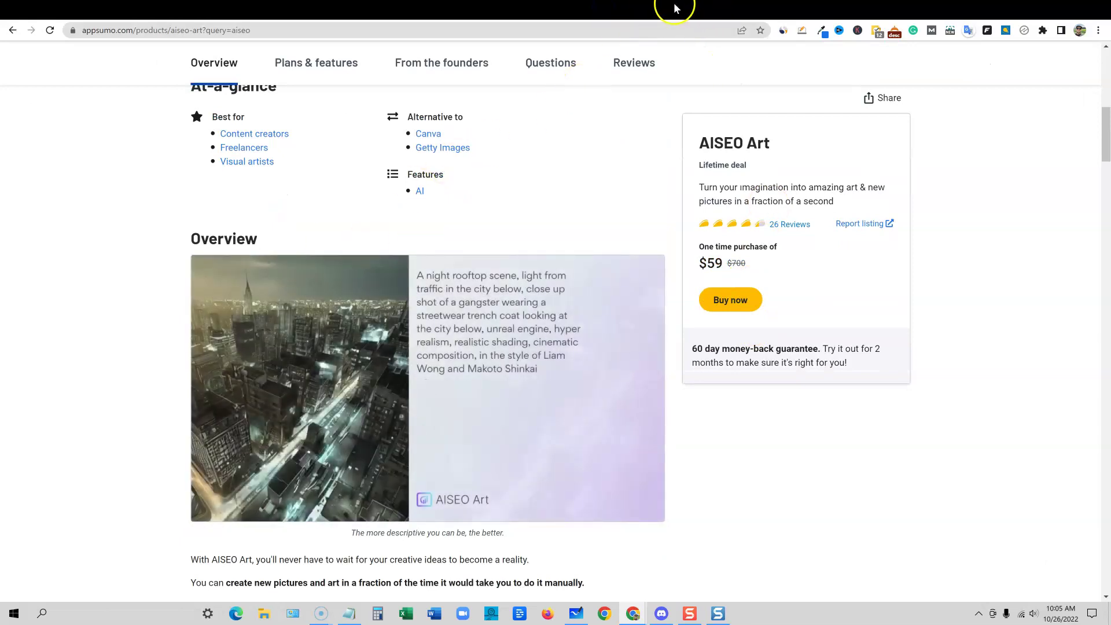
Return to the AISEO Art pricing page, compare the yearly and monthly plans, and open the product roadmap
click(637, 7)
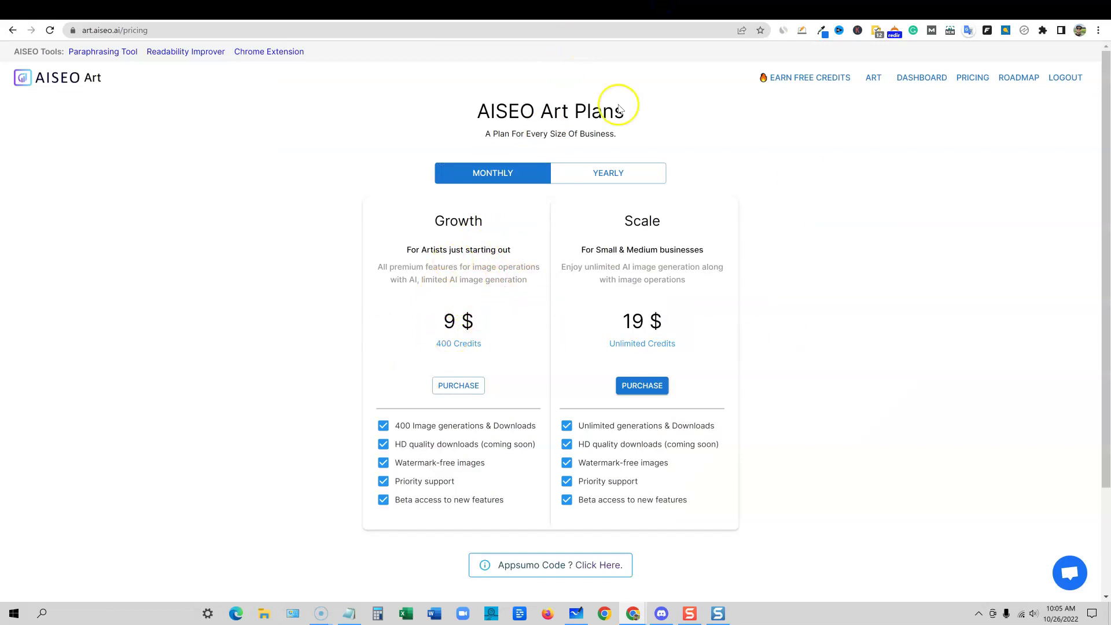
scroll(595, 422, down, 2)
scroll(602, 426, up, 1)
scroll(602, 427, up, 1)
click(618, 171)
click(489, 178)
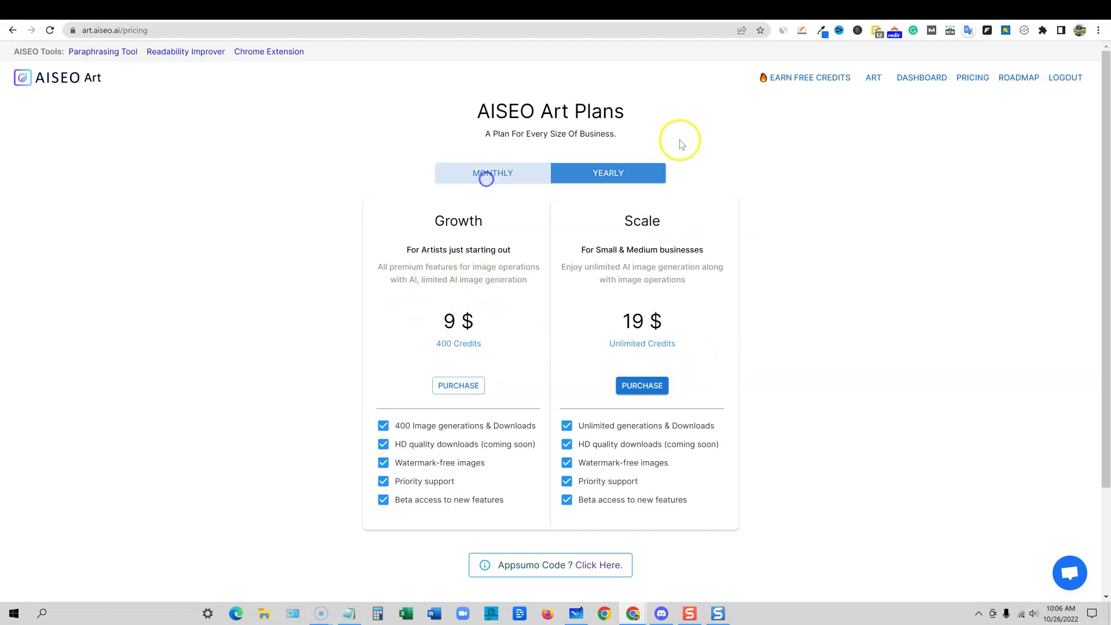
click(1016, 81)
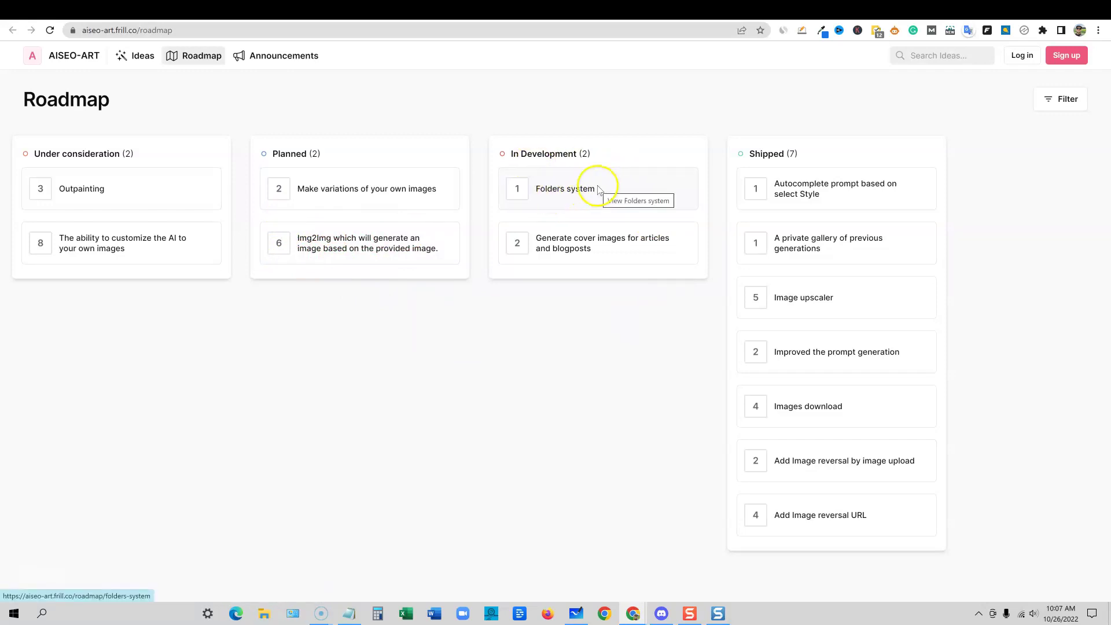
Go back to the AISEO Art generator page and show the generated images from the lion folder
click(624, 9)
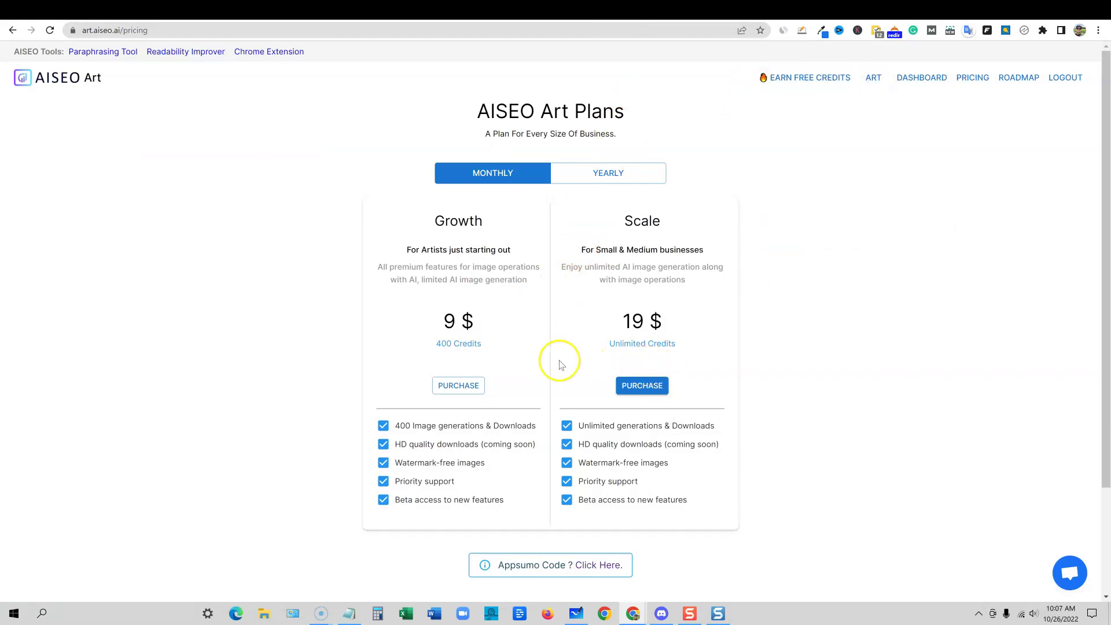
scroll(528, 340, down, 1)
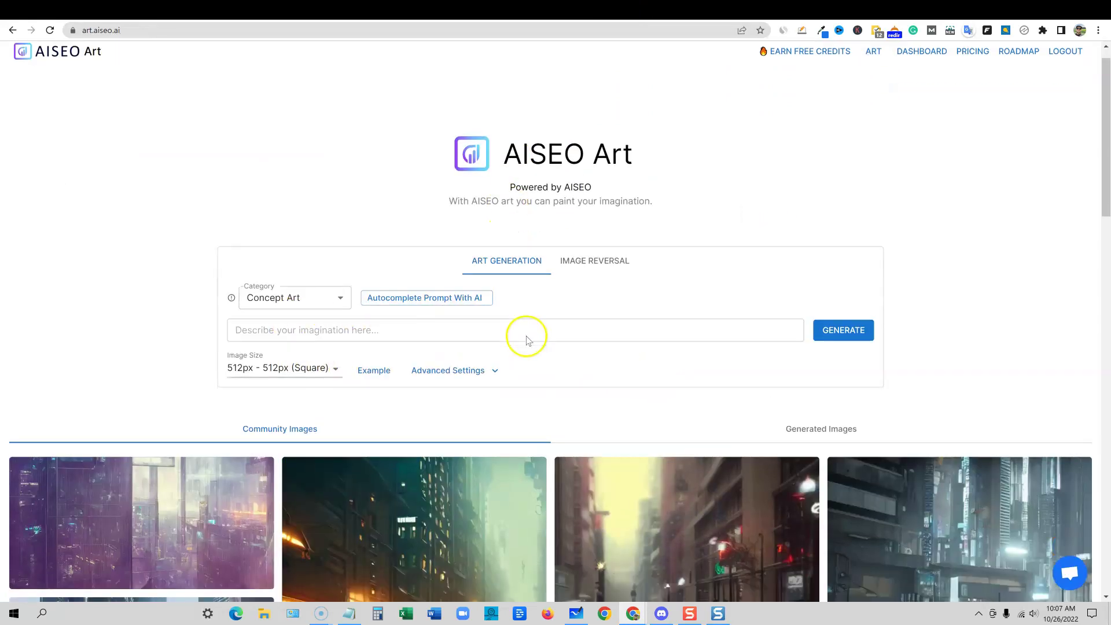
scroll(526, 338, down, 2)
click(814, 337)
scroll(427, 331, down, 1)
scroll(428, 331, up, 2)
click(1076, 434)
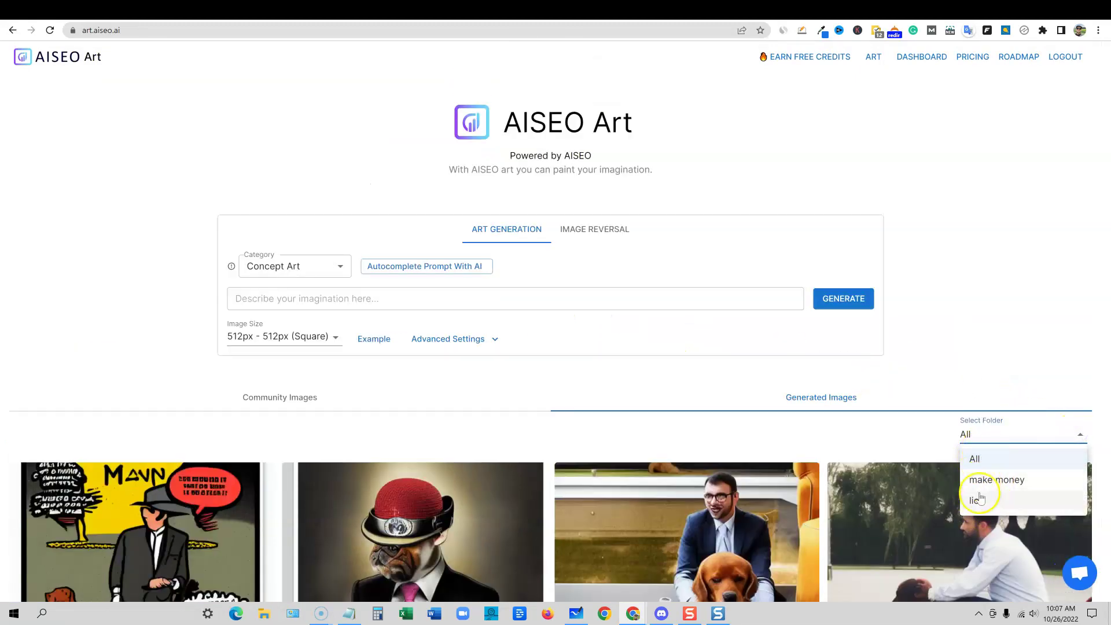
click(979, 499)
Look through the generated images in the lion folder, comparing the clip-art drawings with the realistic lions
scroll(627, 390, down, 4)
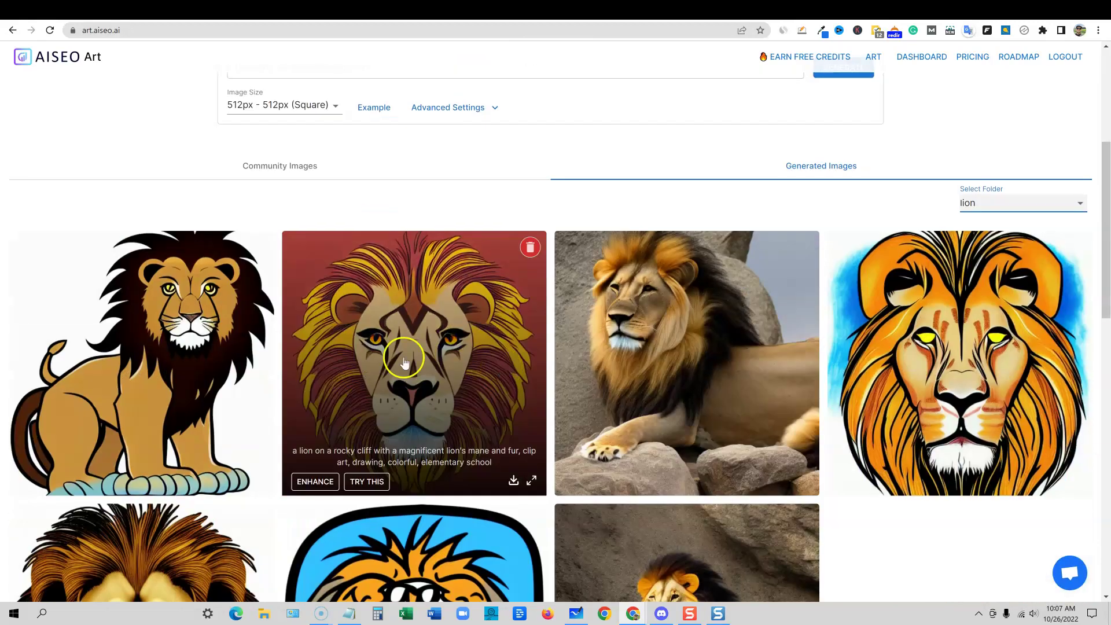
scroll(942, 481, down, 6)
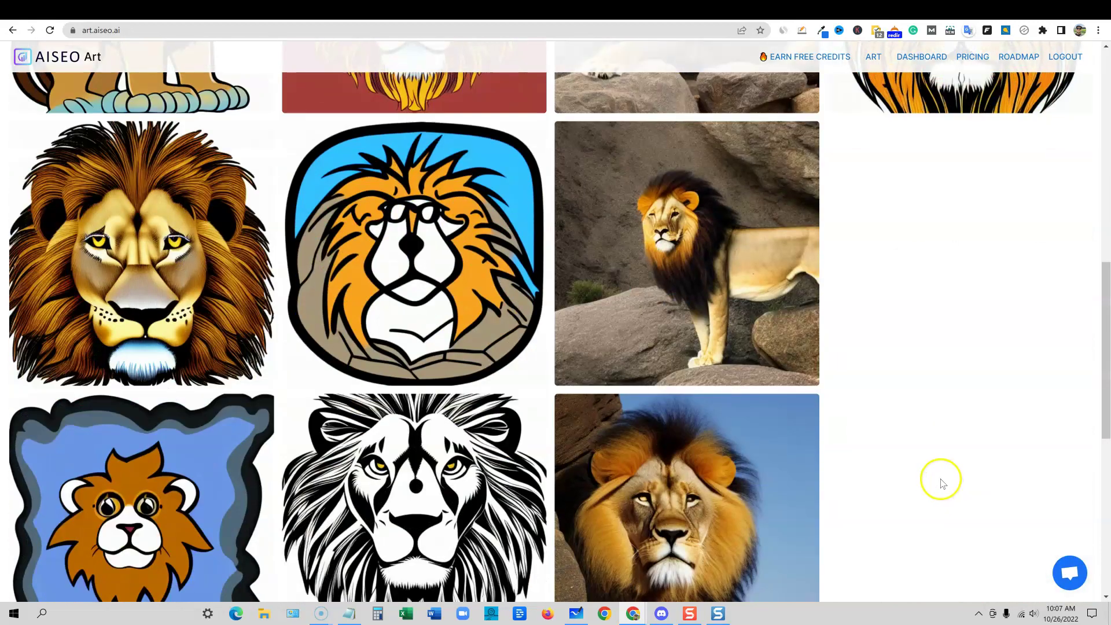
scroll(941, 484, down, 9)
scroll(925, 469, up, 2)
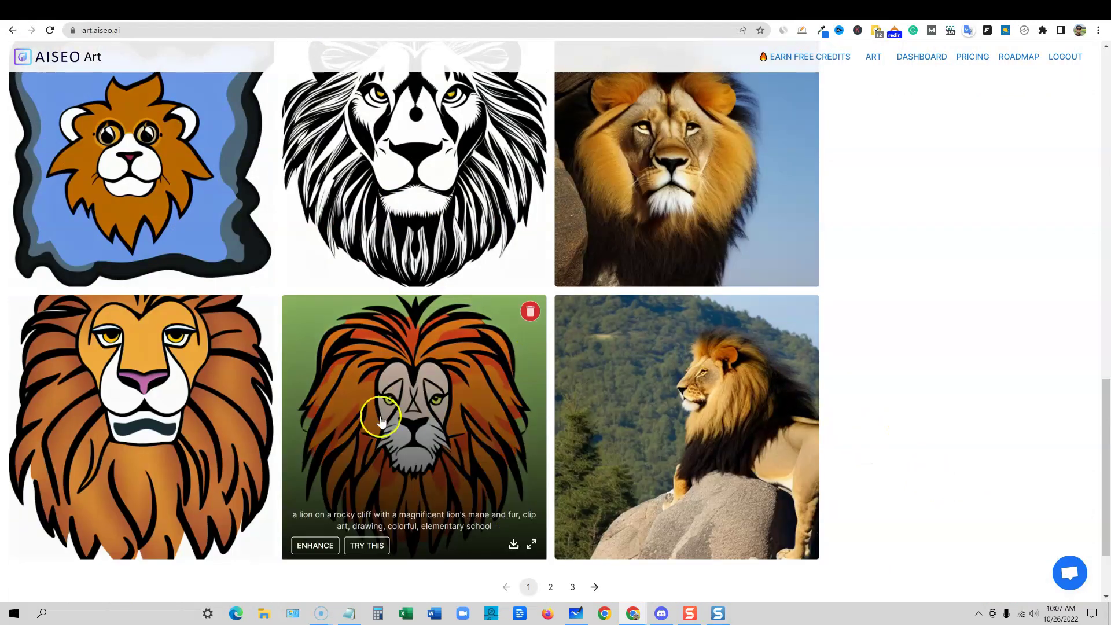
scroll(231, 405, up, 8)
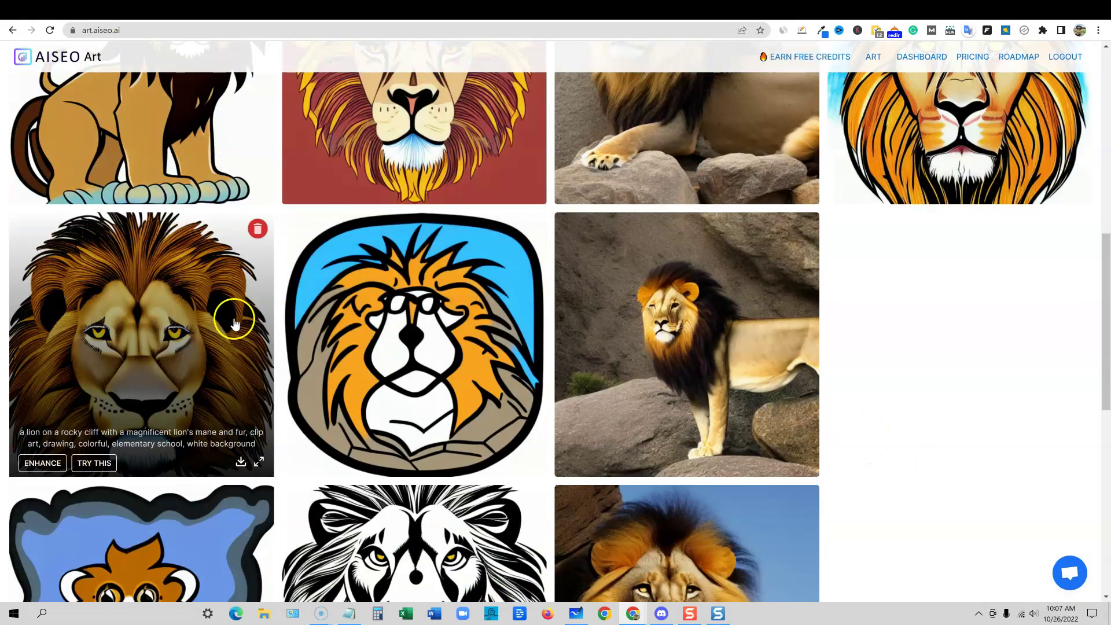
scroll(901, 376, up, 9)
scroll(567, 408, down, 3)
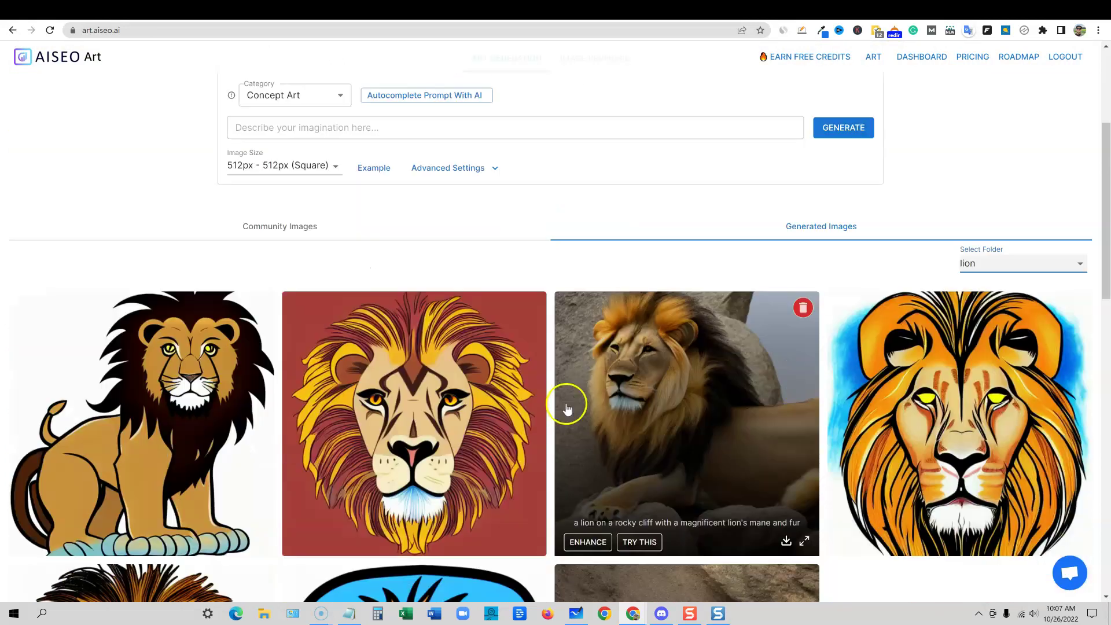
scroll(903, 377, up, 4)
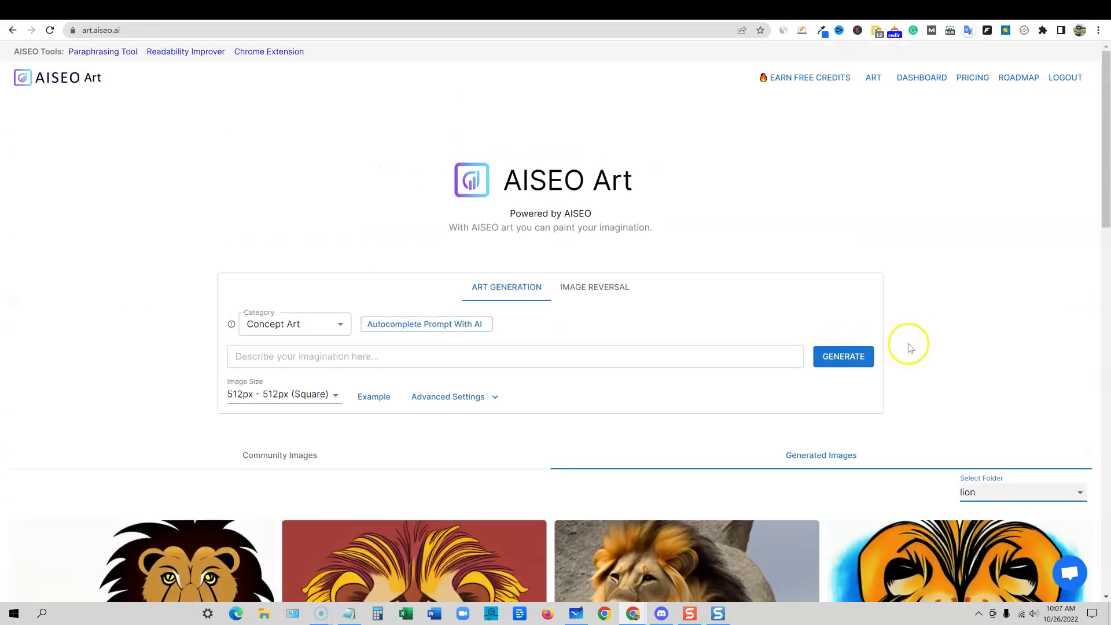
scroll(910, 347, down, 4)
scroll(961, 156, up, 4)
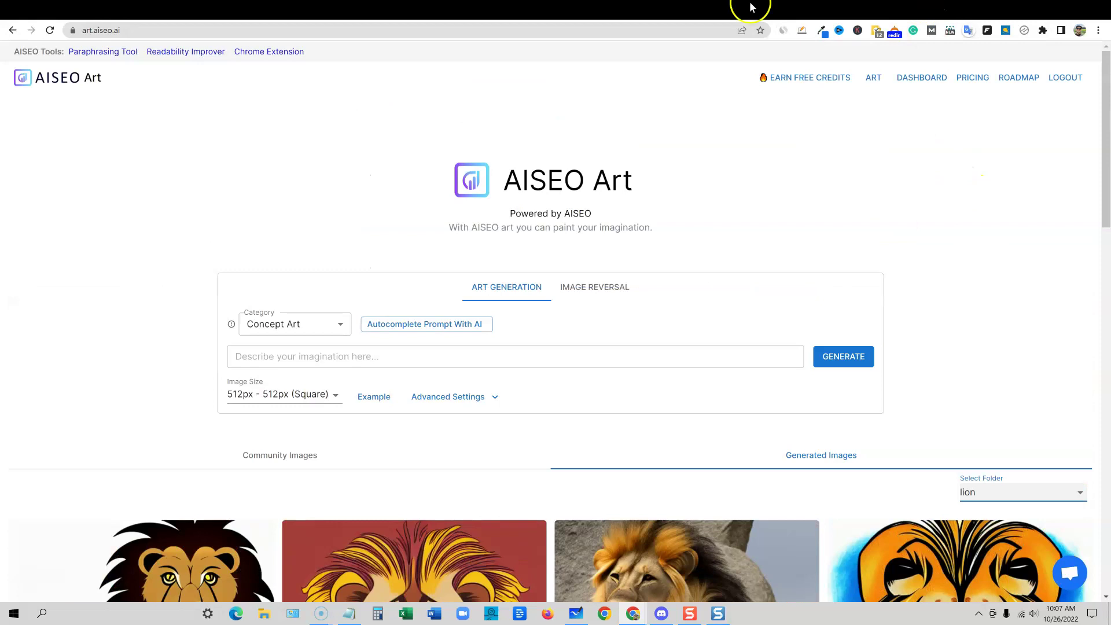
Switch to the AISEO Art roadmap and review the In Development item on cover images for articles and blogposts
click(686, 13)
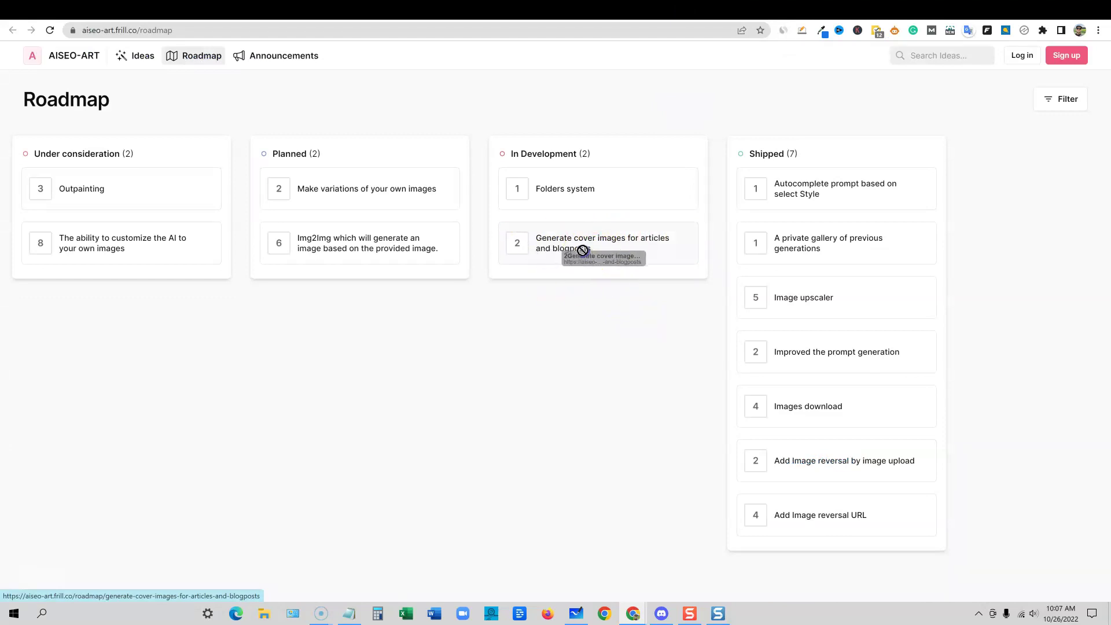
click(540, 240)
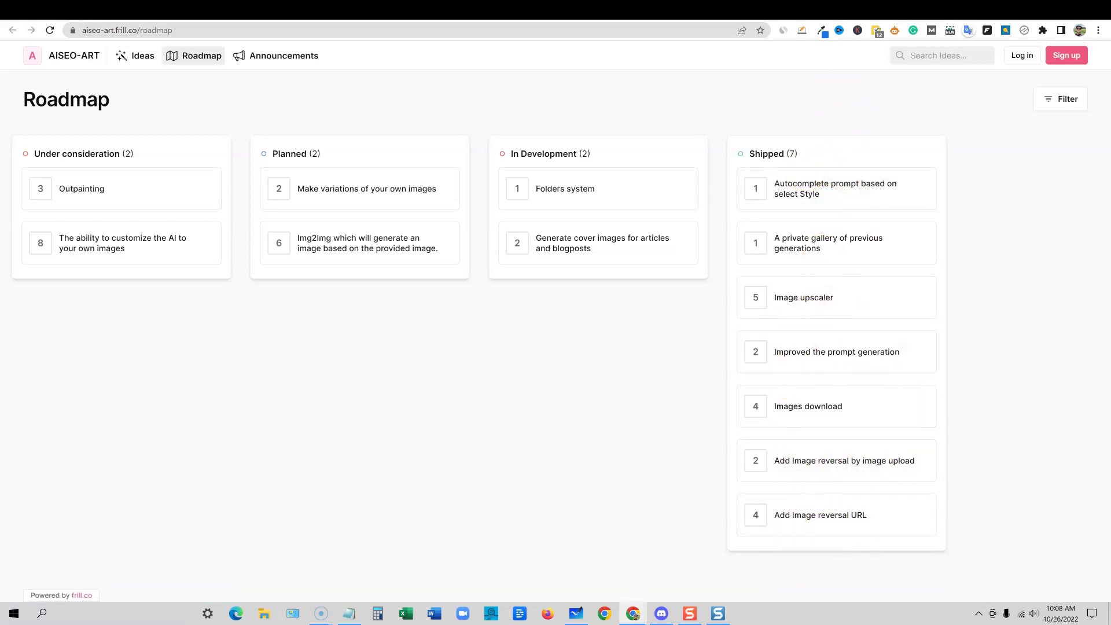
Return to the AISEO Art generator page and re-examine the first row of generated lion images
click(727, 10)
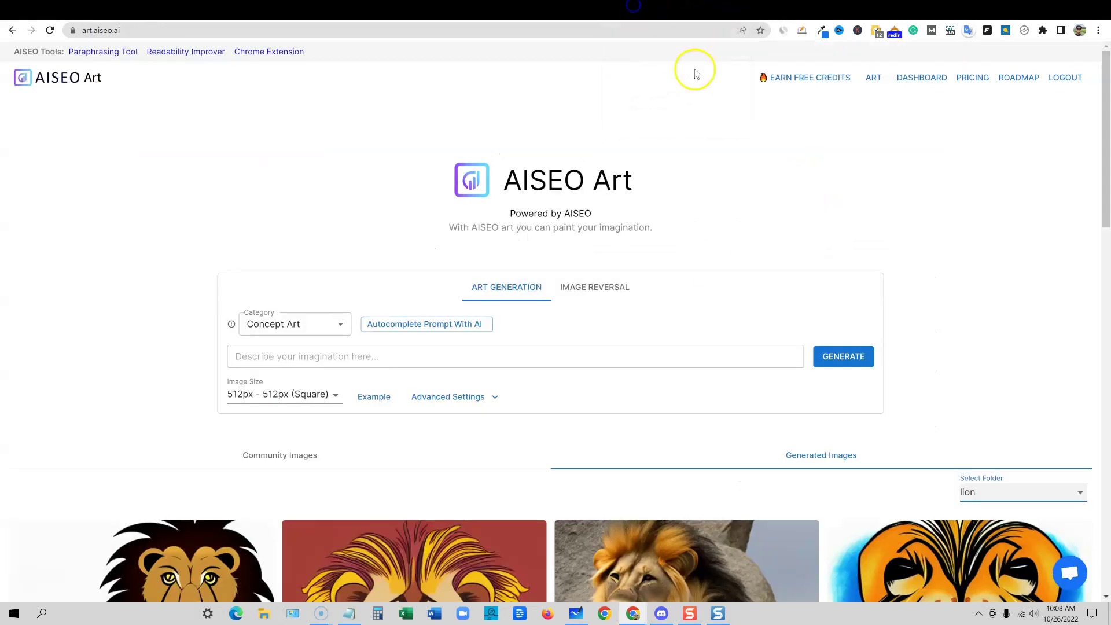
scroll(357, 363, down, 5)
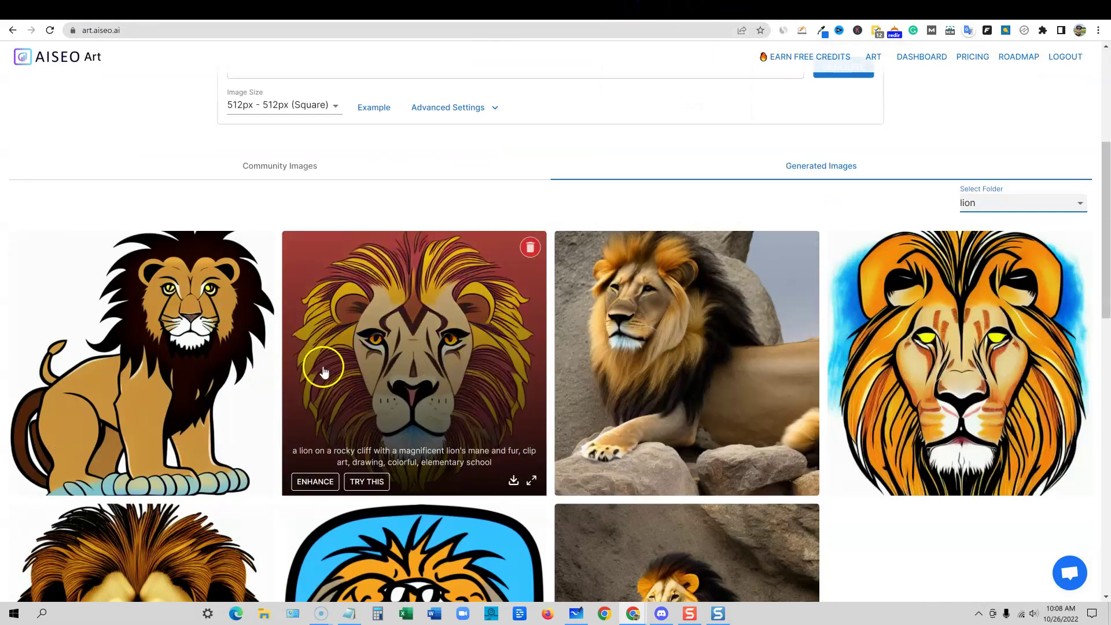
scroll(661, 350, up, 2)
scroll(654, 341, up, 3)
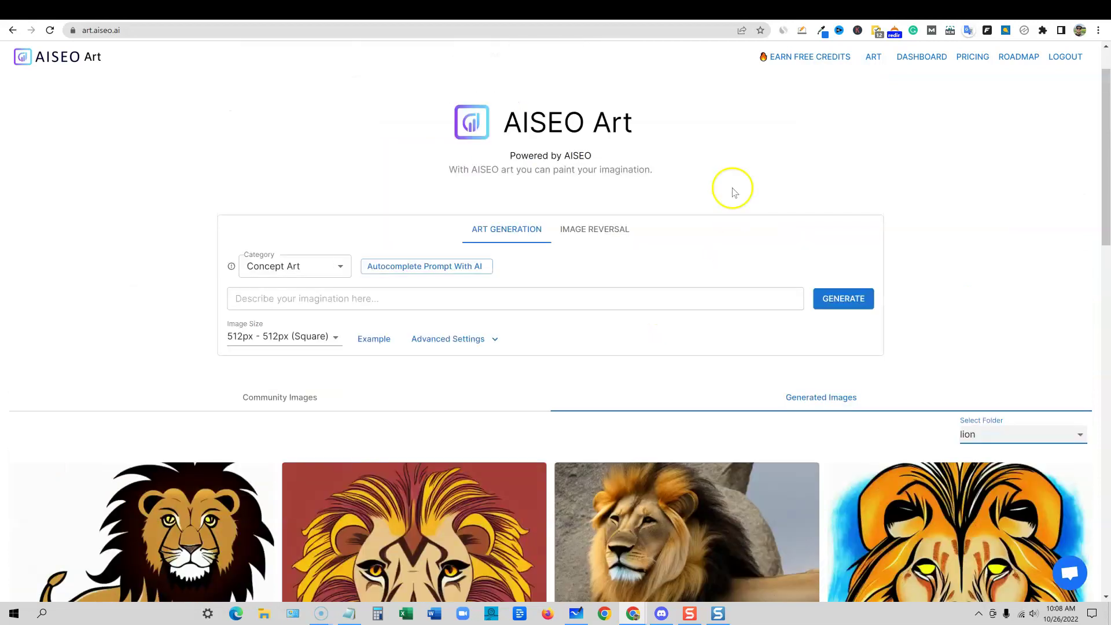
scroll(704, 321, down, 5)
scroll(701, 322, up, 5)
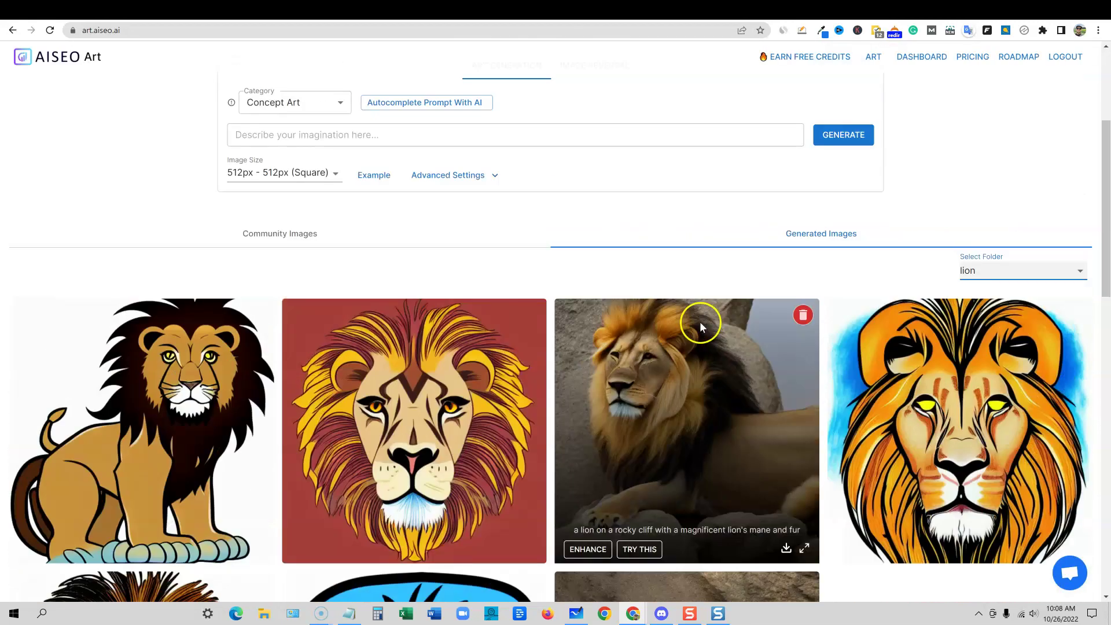
Switch to Chibi Studio, enter "lion" as the prompt subject, and look at the Brushes and Materials options before returning to Styles
click(728, 10)
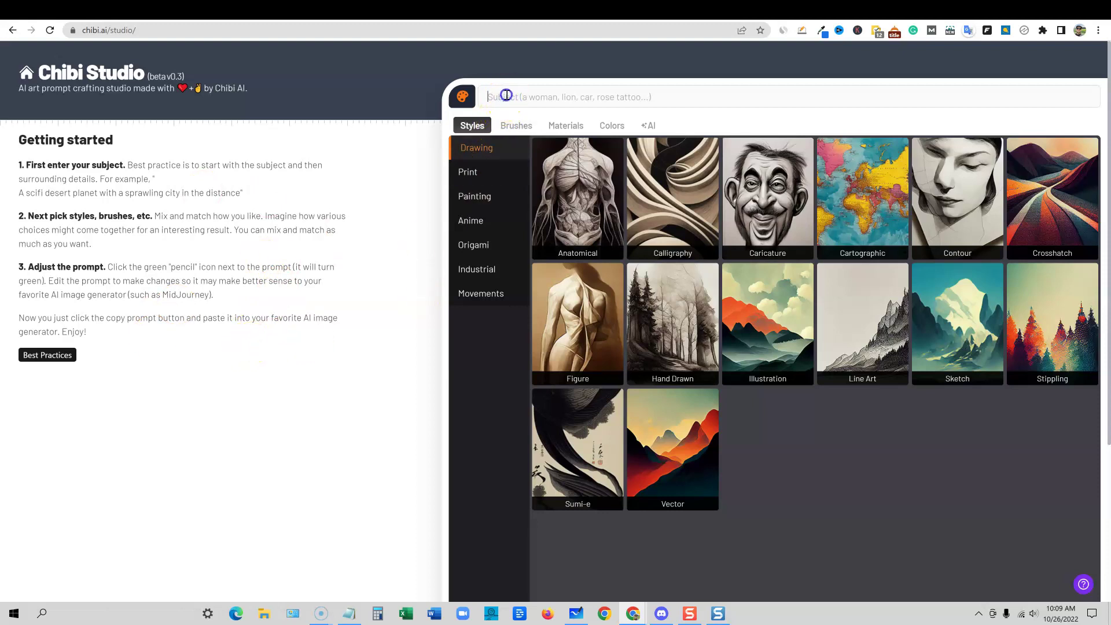
text(lion)
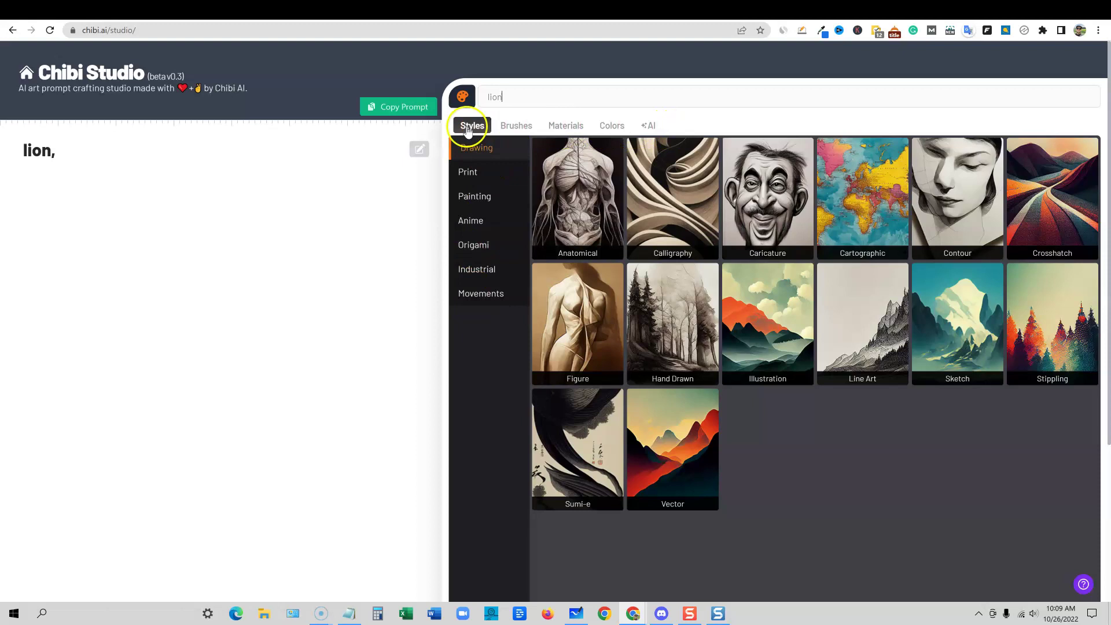
click(509, 126)
click(558, 125)
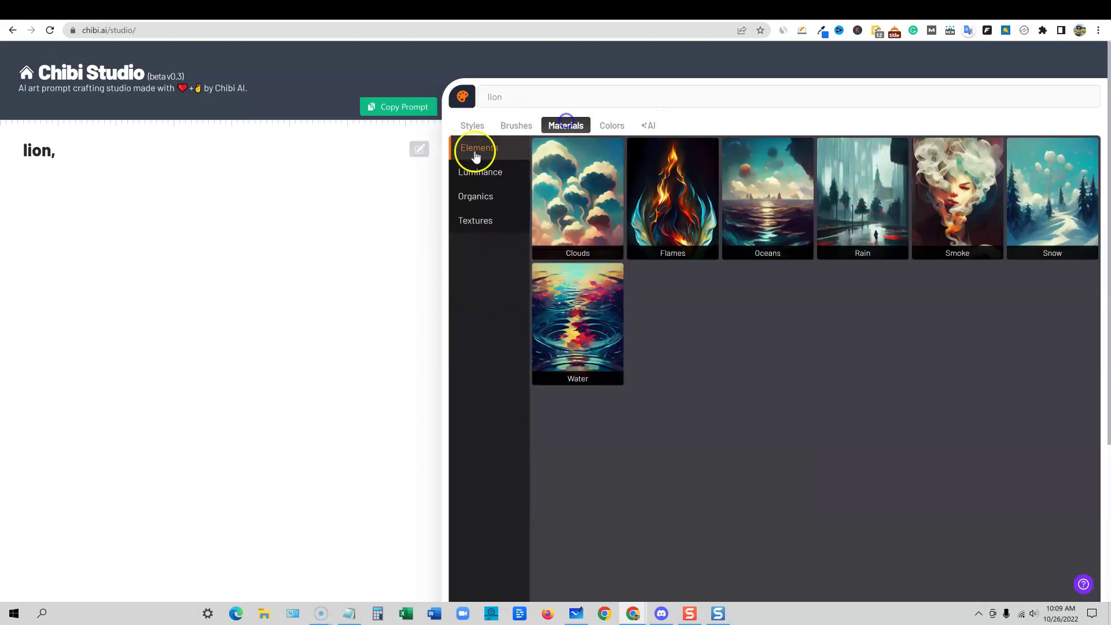
click(473, 126)
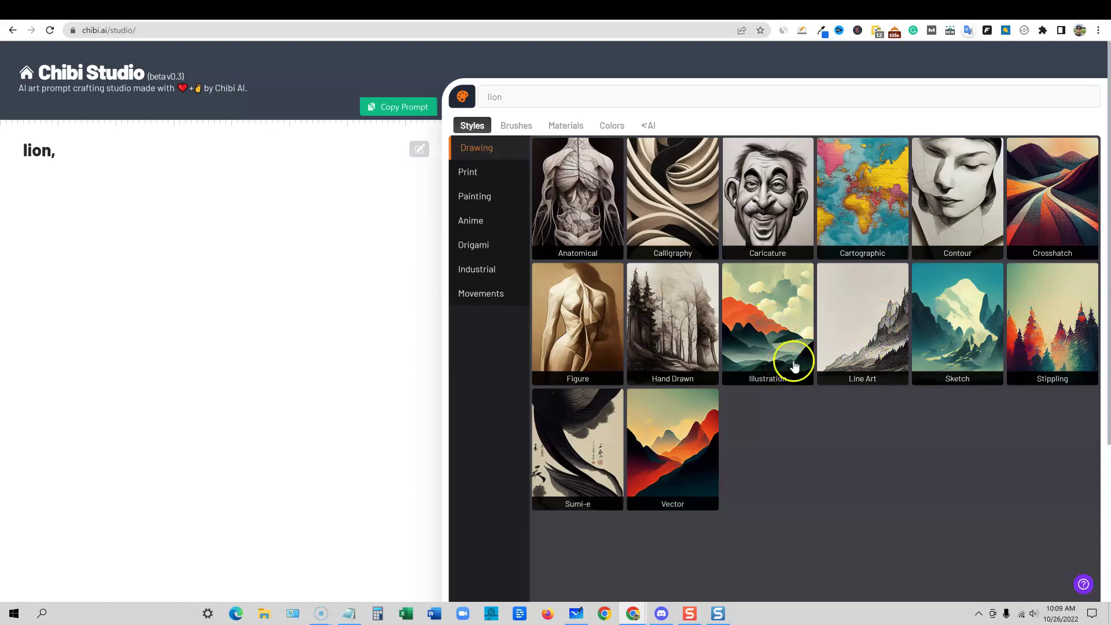
Add the Illustration drawing style, the Poster print style and the Digital Art painting style to the lion prompt
click(768, 342)
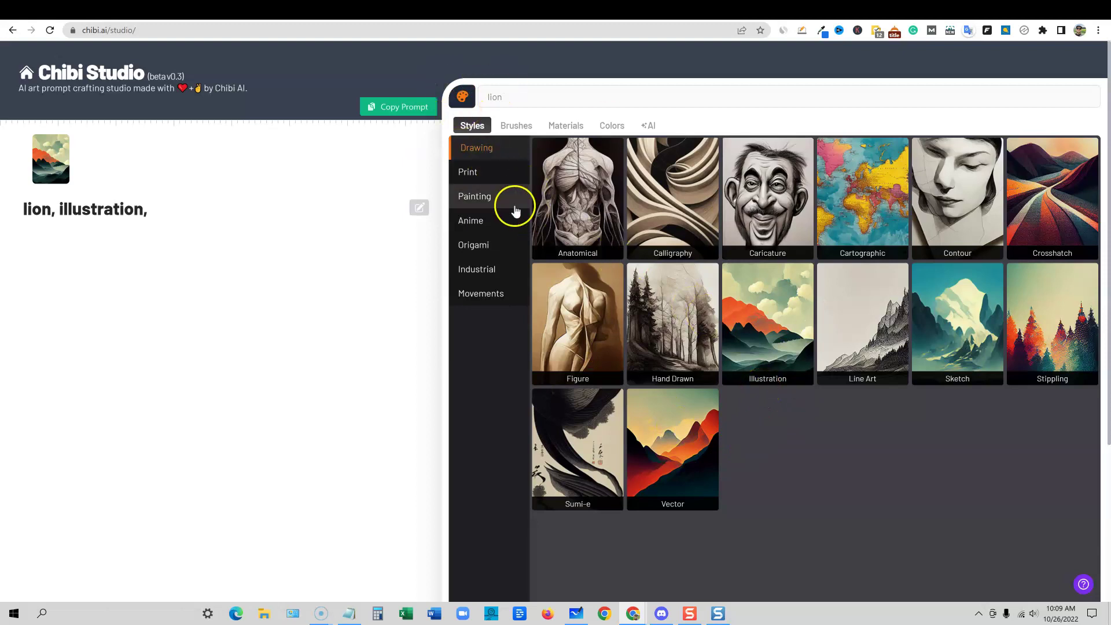
click(479, 181)
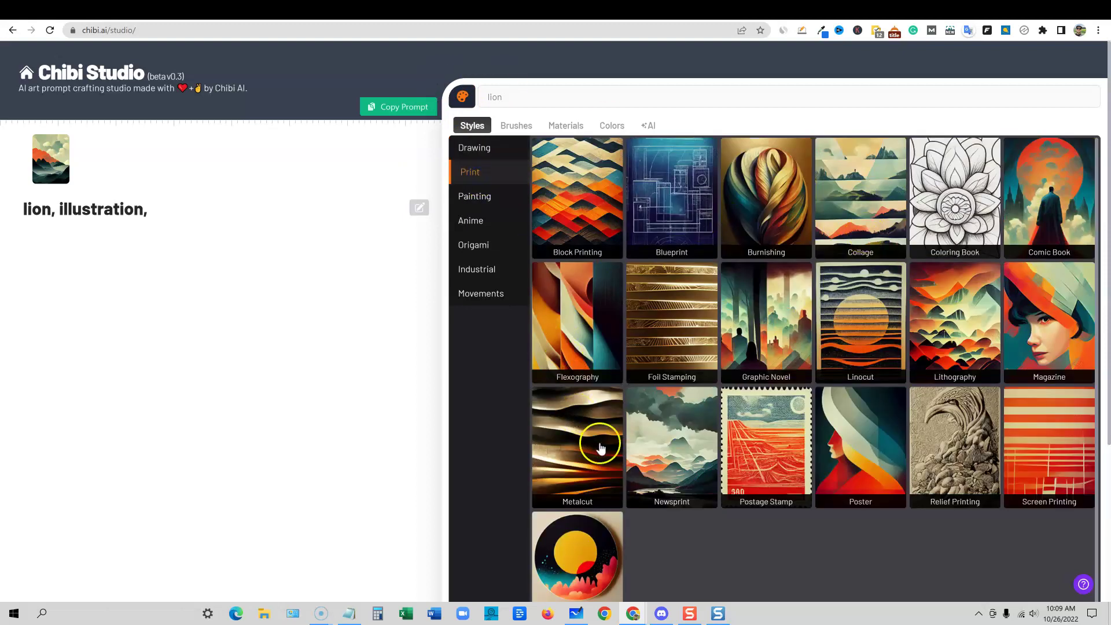
click(872, 457)
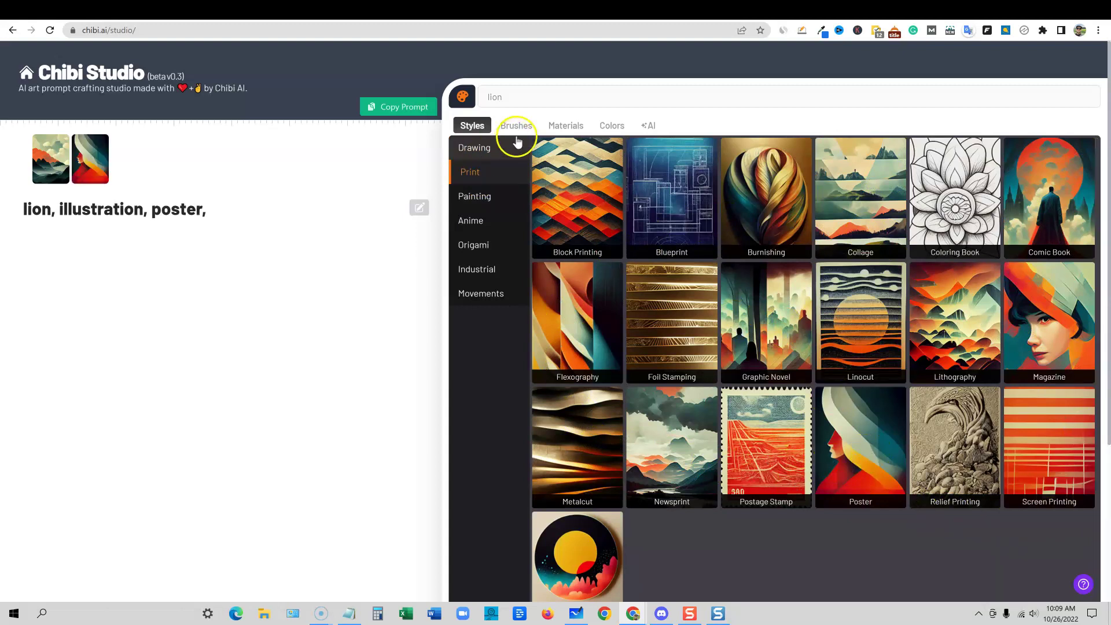
click(488, 201)
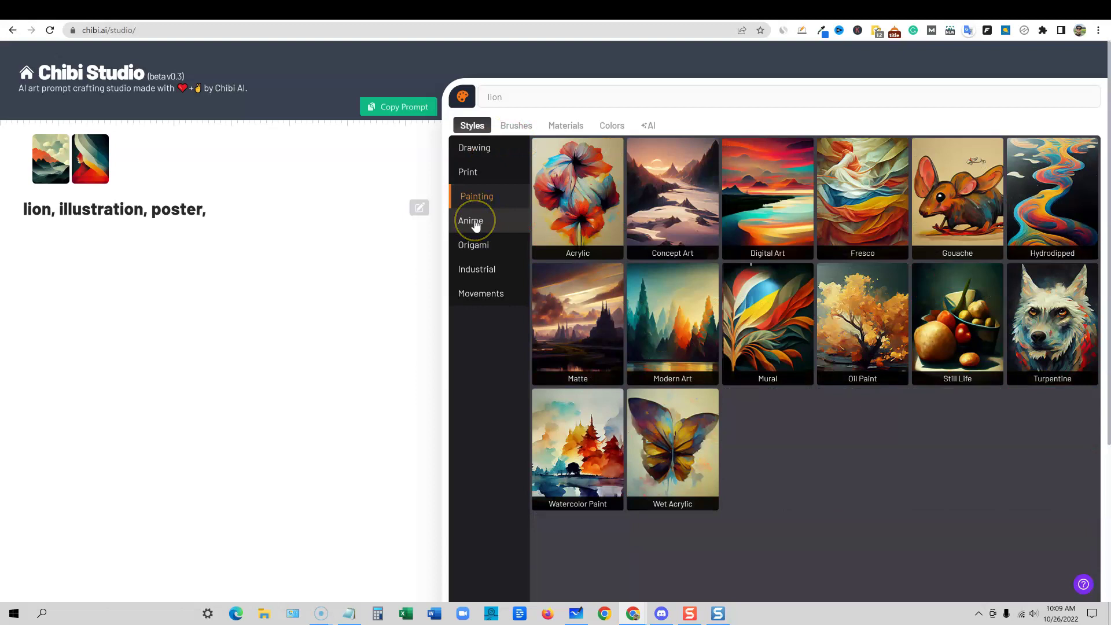
click(775, 211)
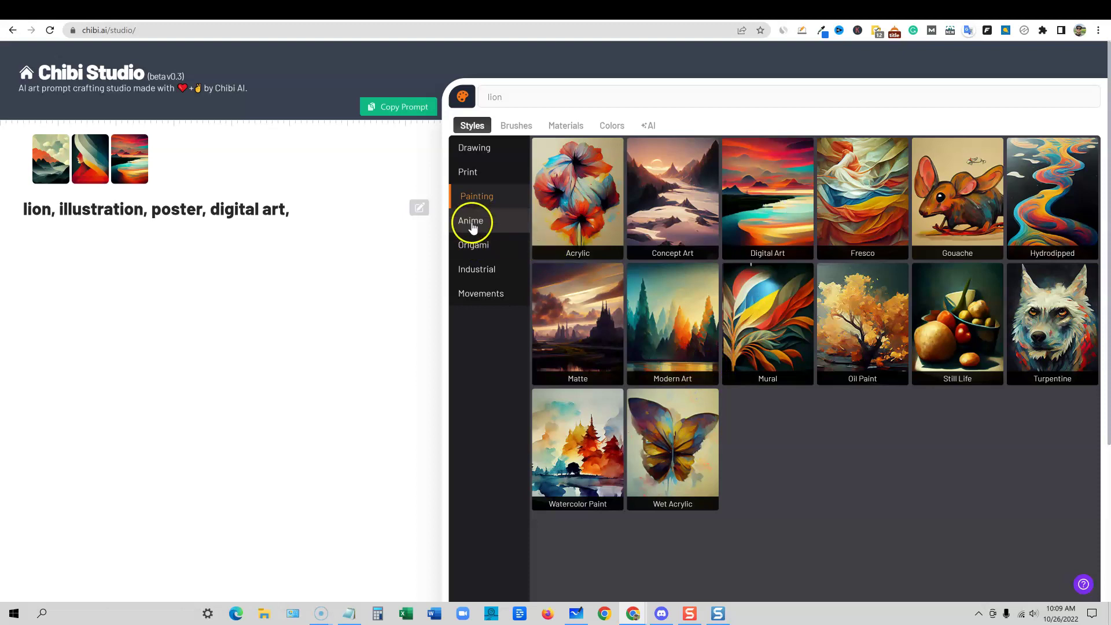
Browse the Industrial and Movements style categories in Chibi Studio for further styles to combine with the lion prompt
click(472, 273)
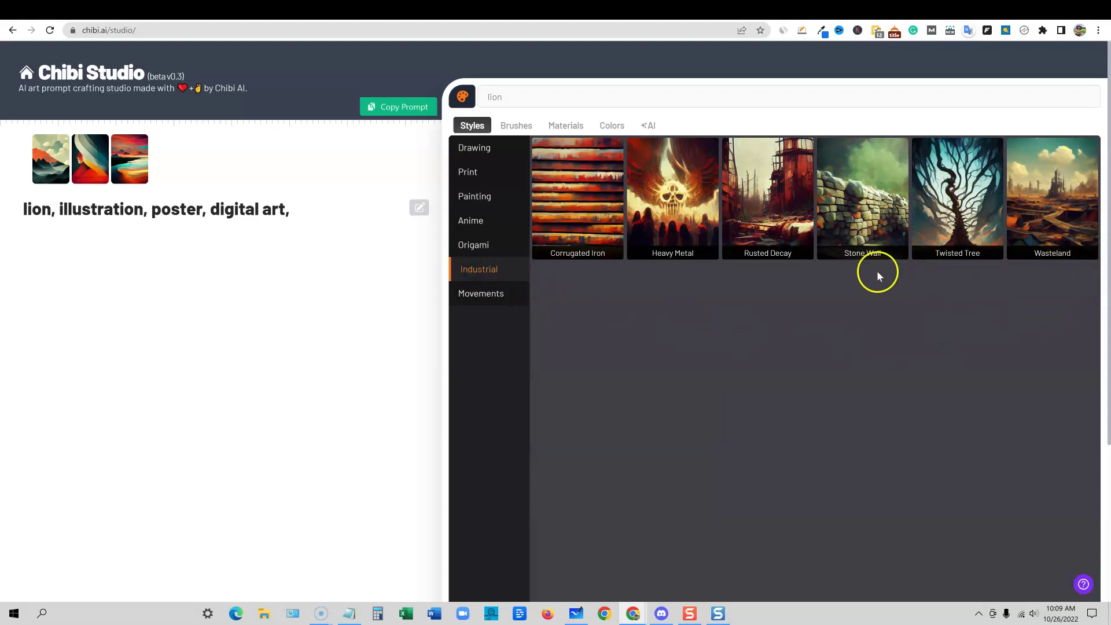
click(481, 296)
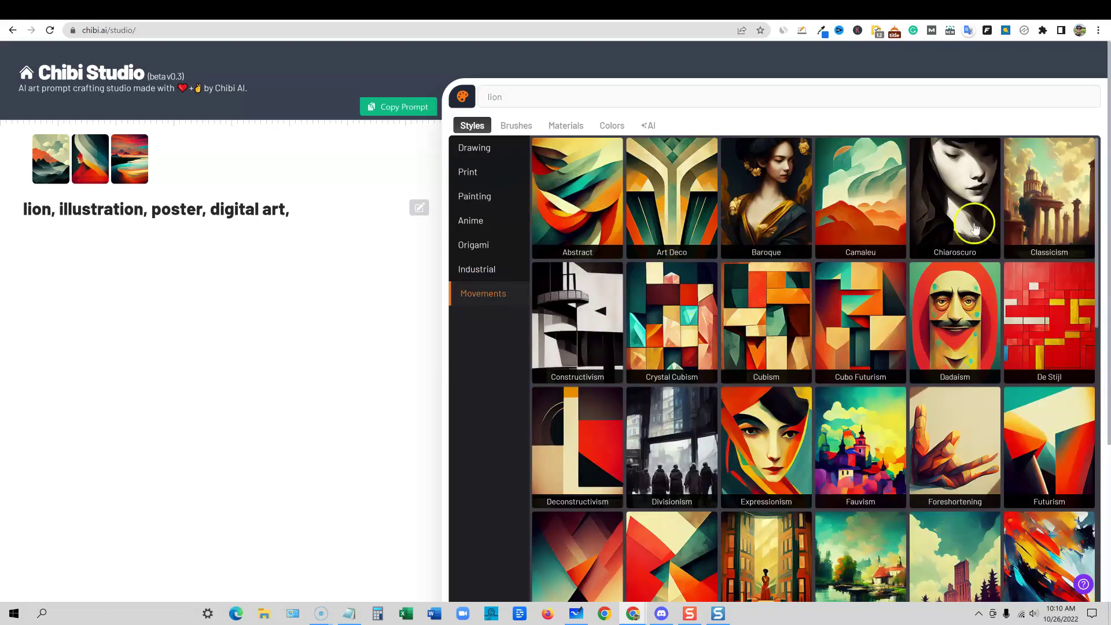
scroll(839, 399, down, 6)
scroll(881, 398, down, 8)
scroll(881, 396, up, 3)
scroll(436, 364, up, 3)
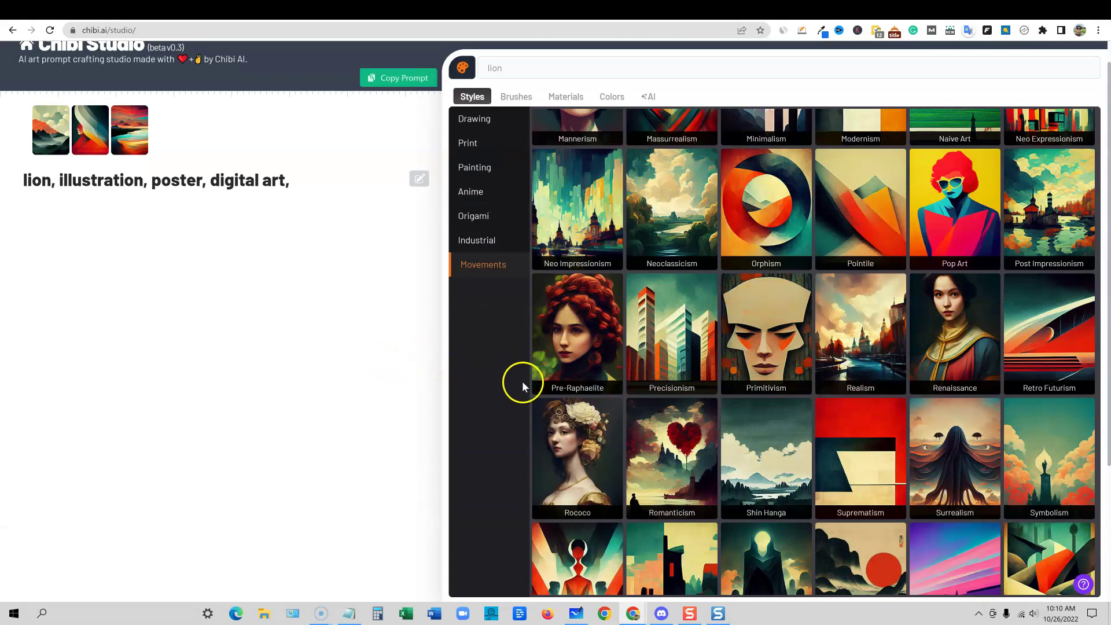
scroll(666, 416, down, 2)
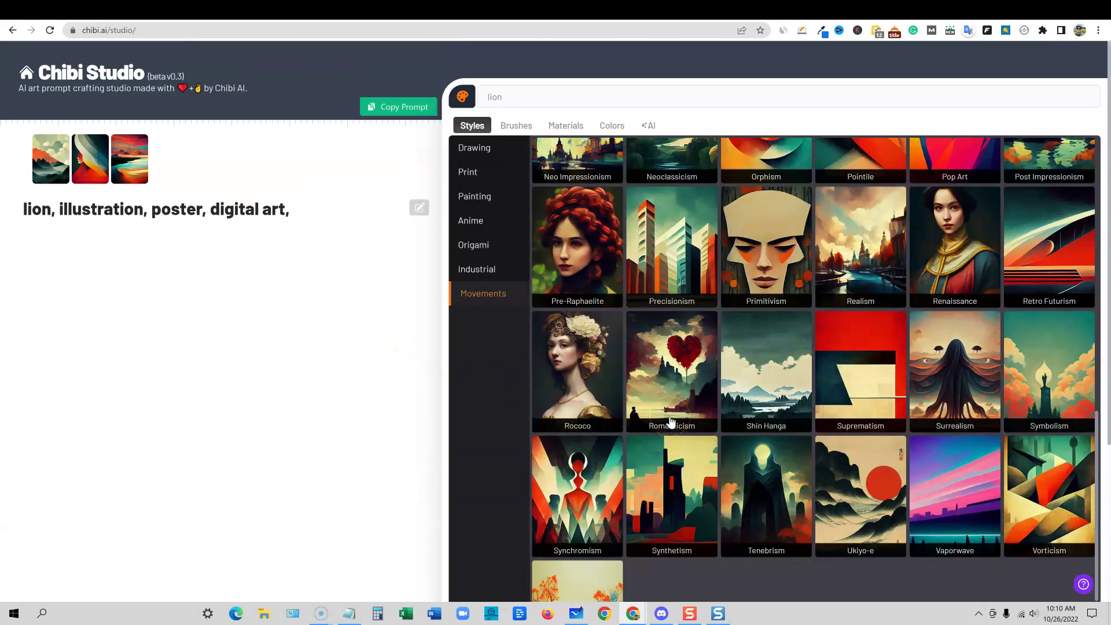
scroll(636, 405, up, 5)
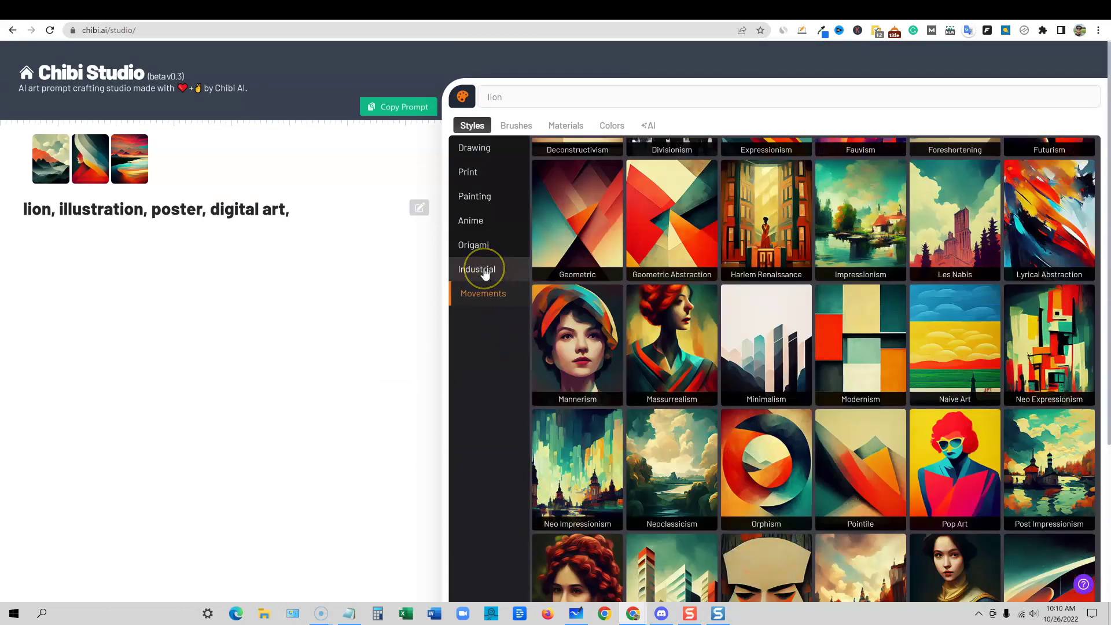
Add the Stone Wall industrial style and the Colored Pencil sketching brush to the lion prompt
click(485, 272)
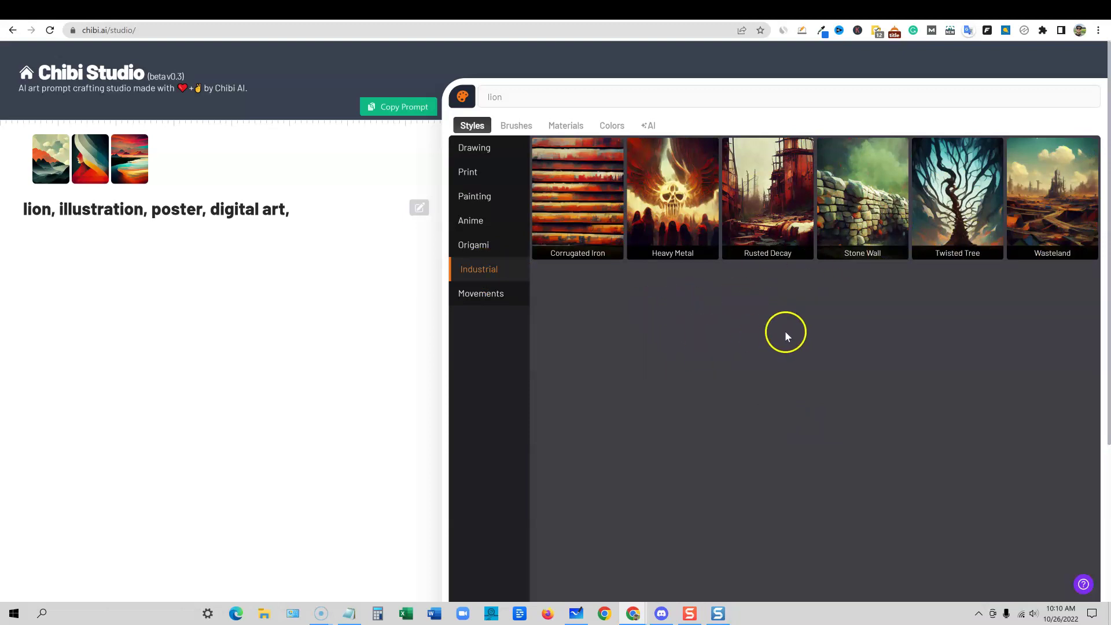
click(863, 196)
click(520, 126)
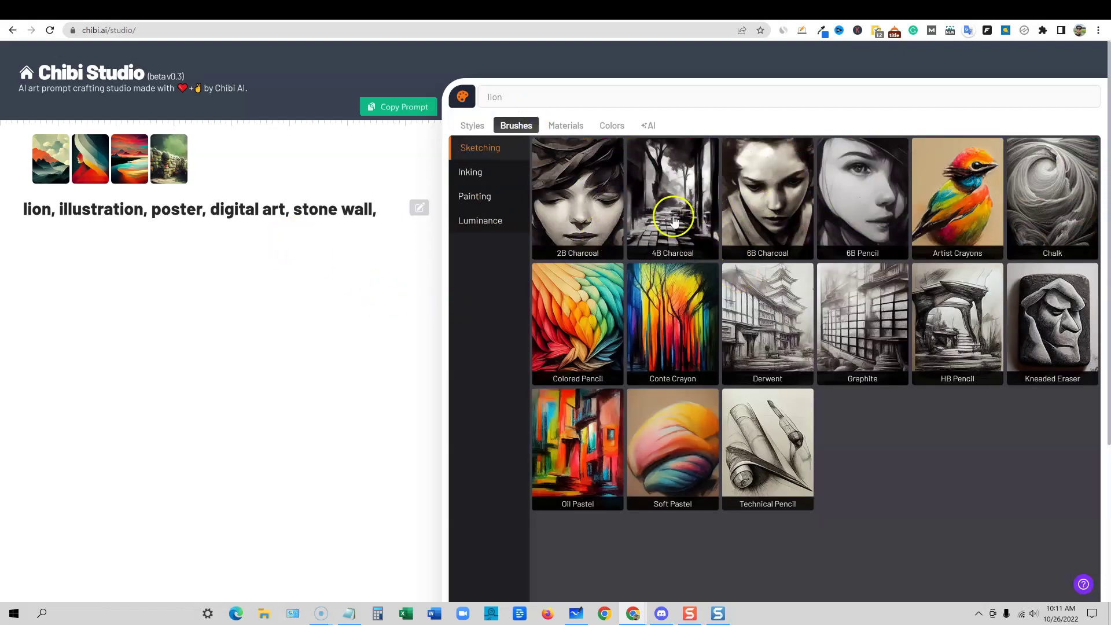
click(582, 350)
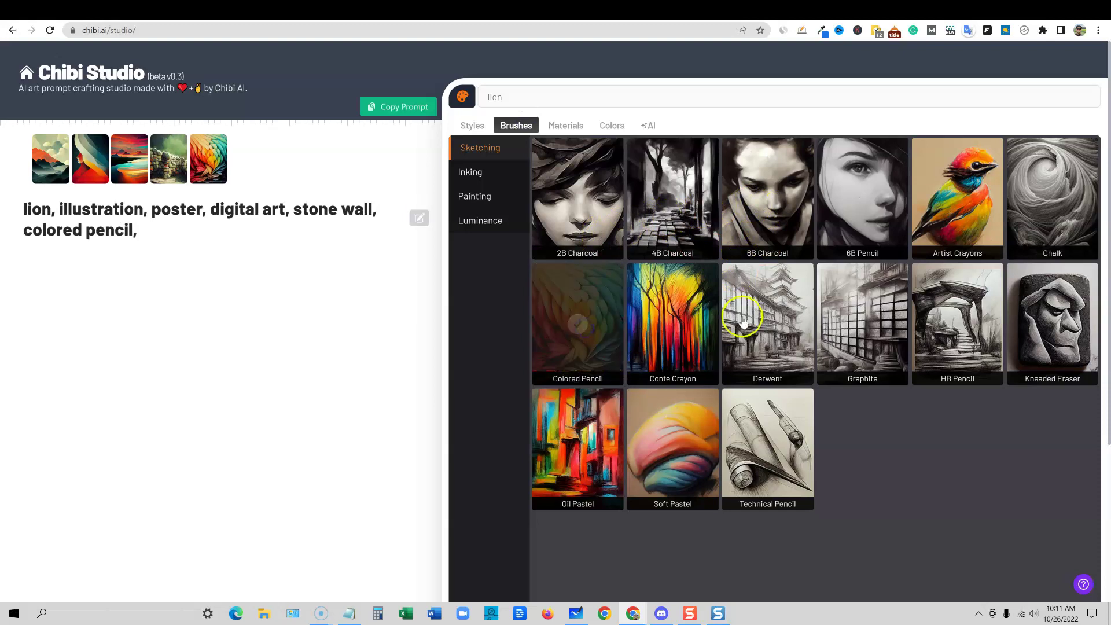
Look through the Painting and Luminance brush categories for further options to combine with the lion prompt
click(570, 126)
click(515, 127)
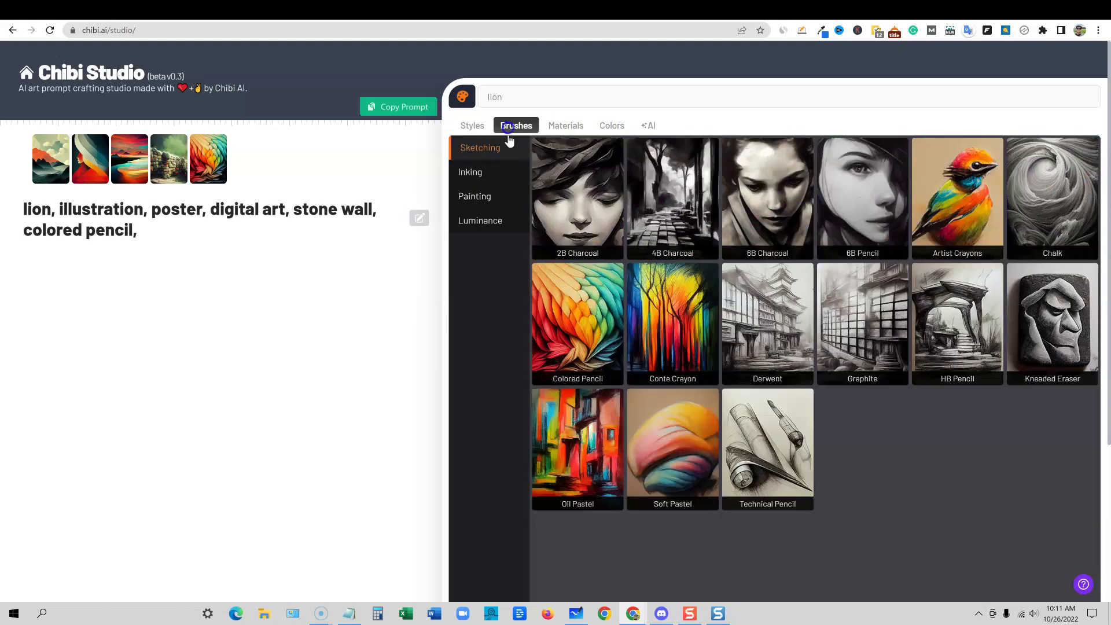
click(485, 198)
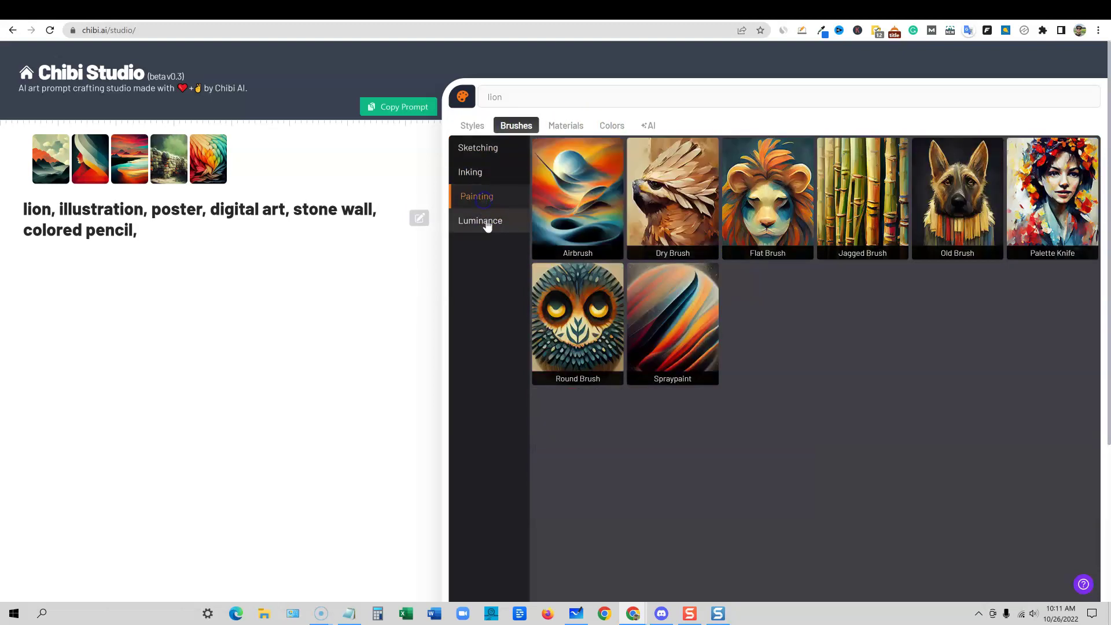
click(486, 228)
Add the Sable organic material and the Colorful color palette to the lion prompt
click(565, 125)
click(526, 150)
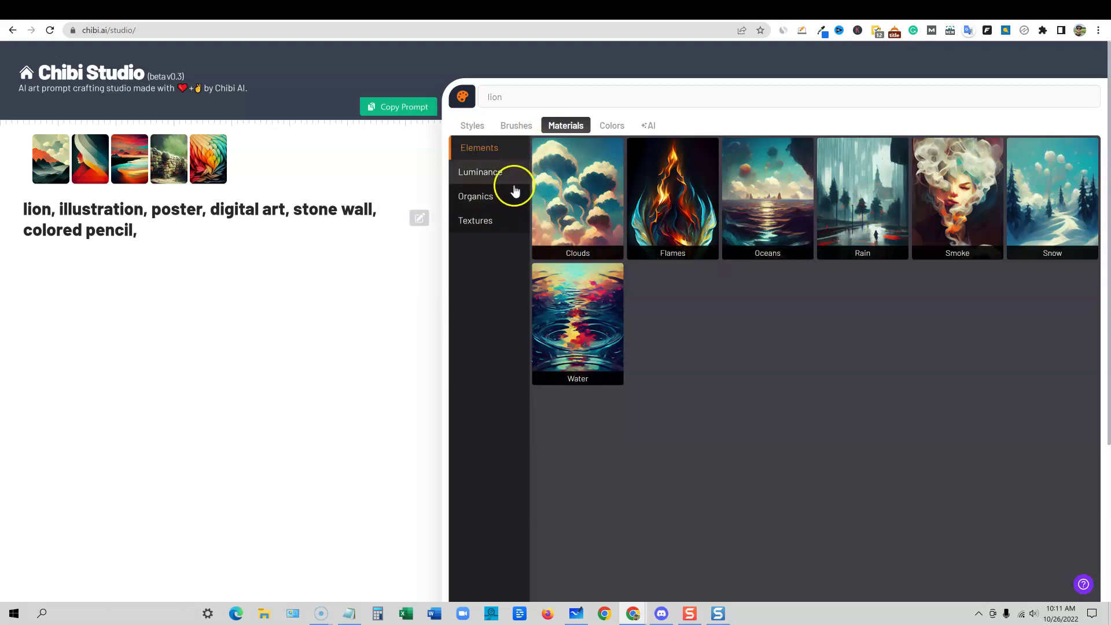
click(496, 173)
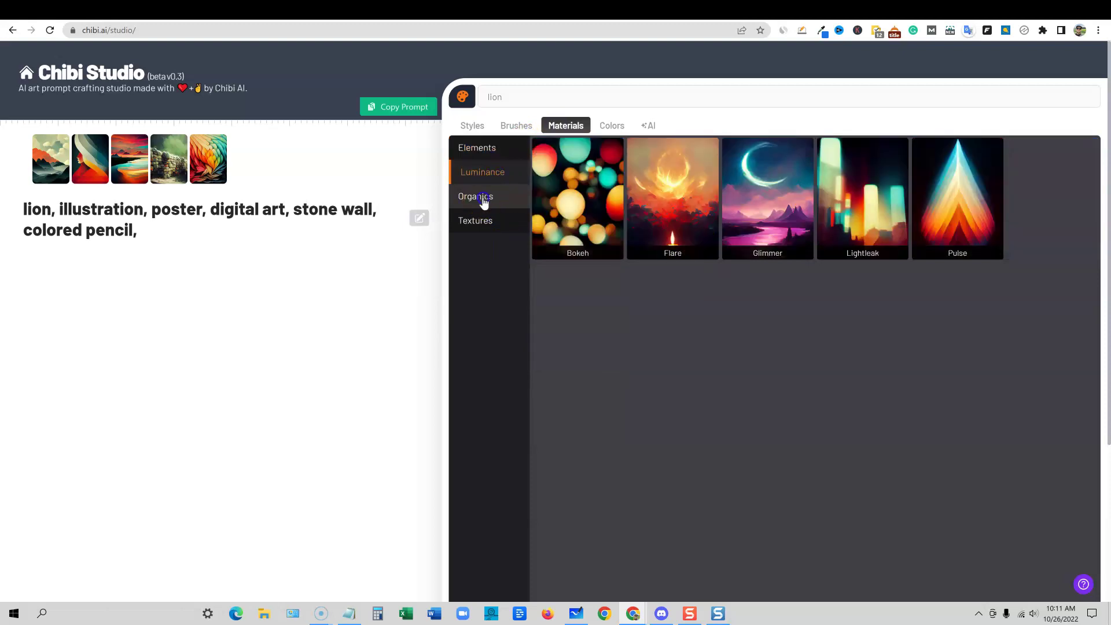
click(478, 212)
click(477, 201)
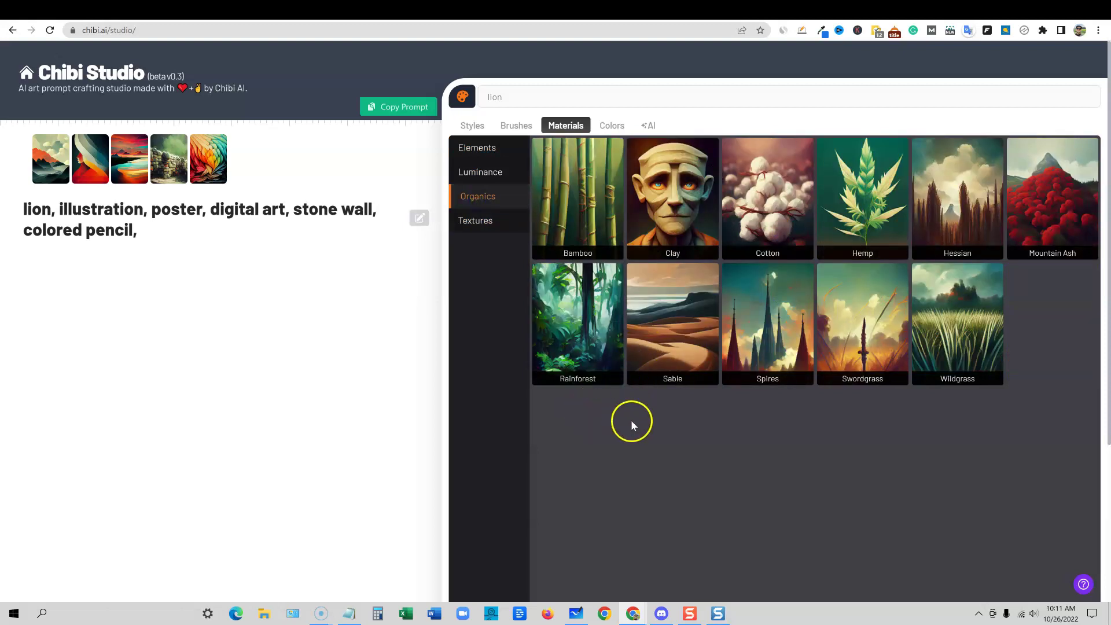
click(666, 354)
click(615, 127)
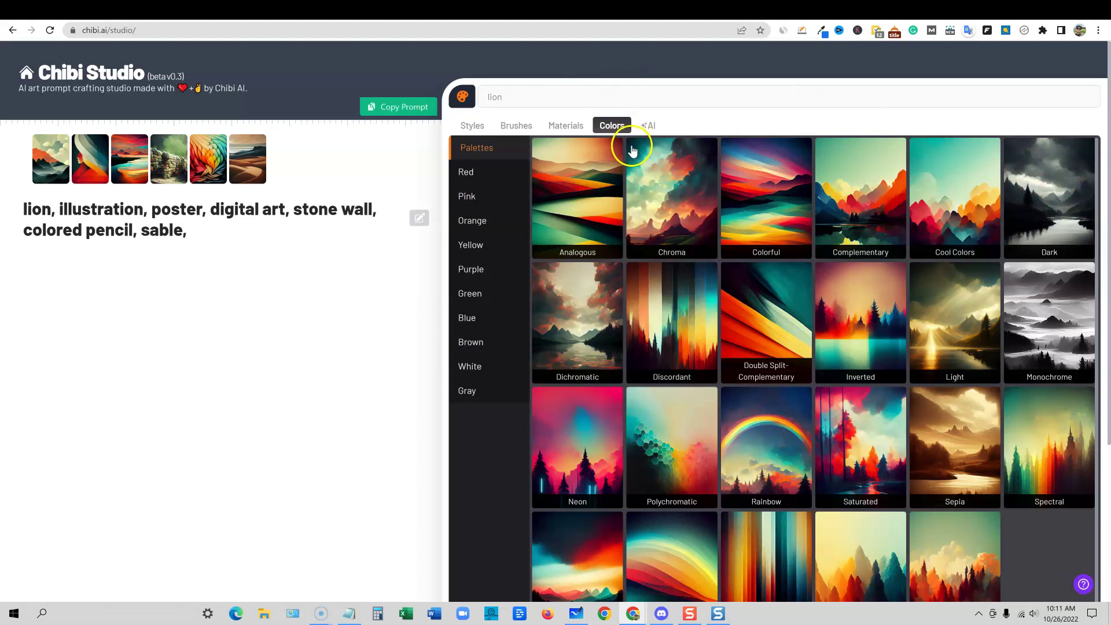
click(775, 215)
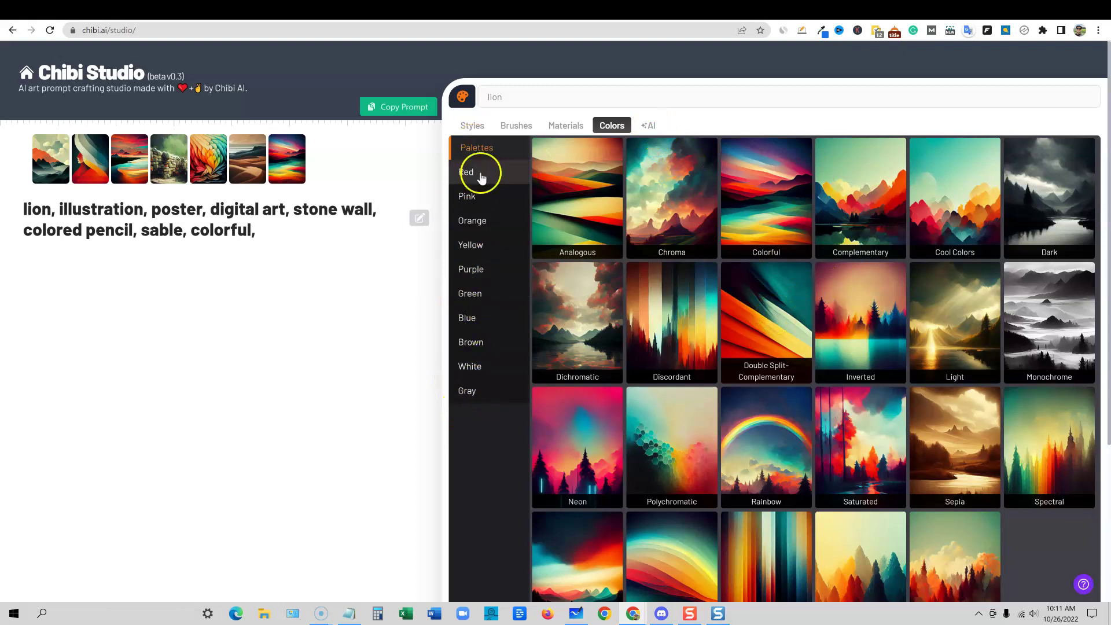
View the AI Enhance options, append "elementary school kids and teachers" to the end of the prompt, and copy the full prompt
click(647, 125)
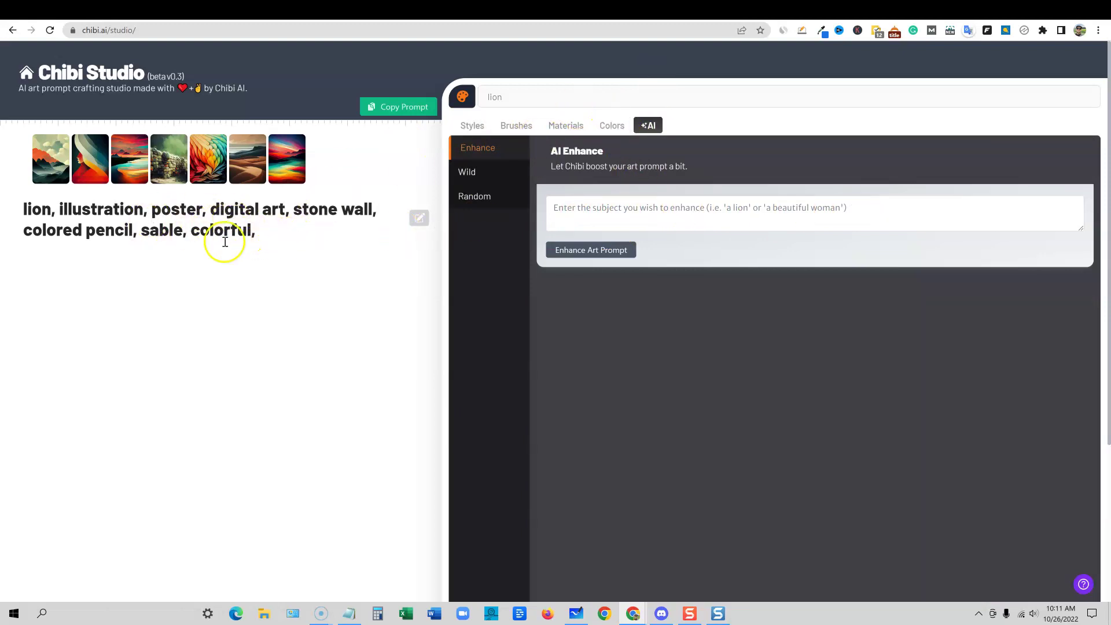
click(283, 233)
text(d pencil, sable, colorful,)
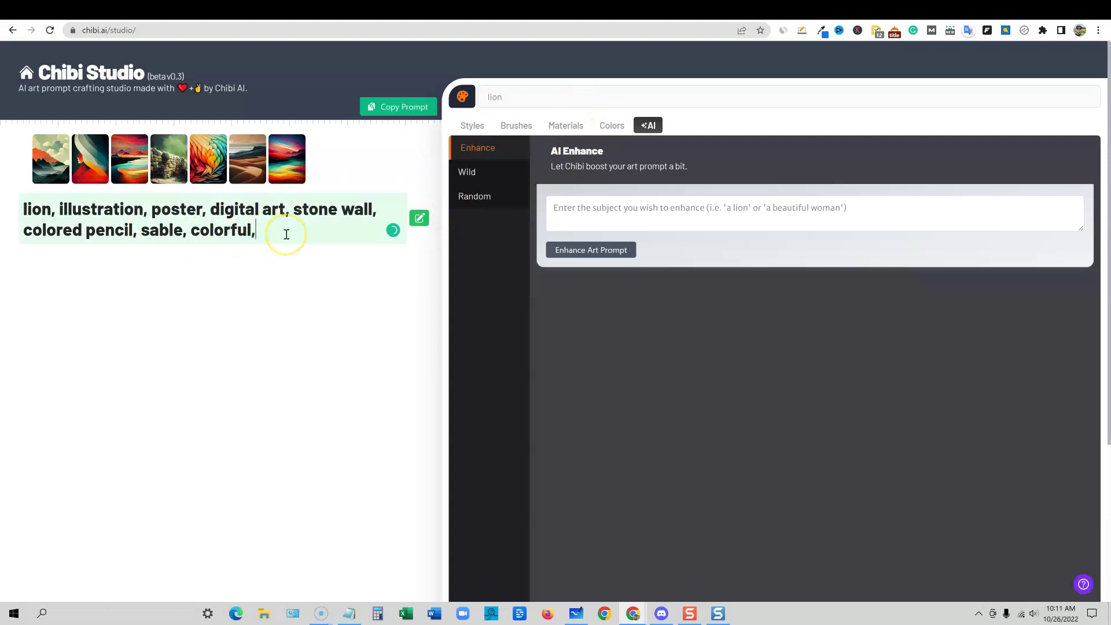
text(elementary school kids and teachers)
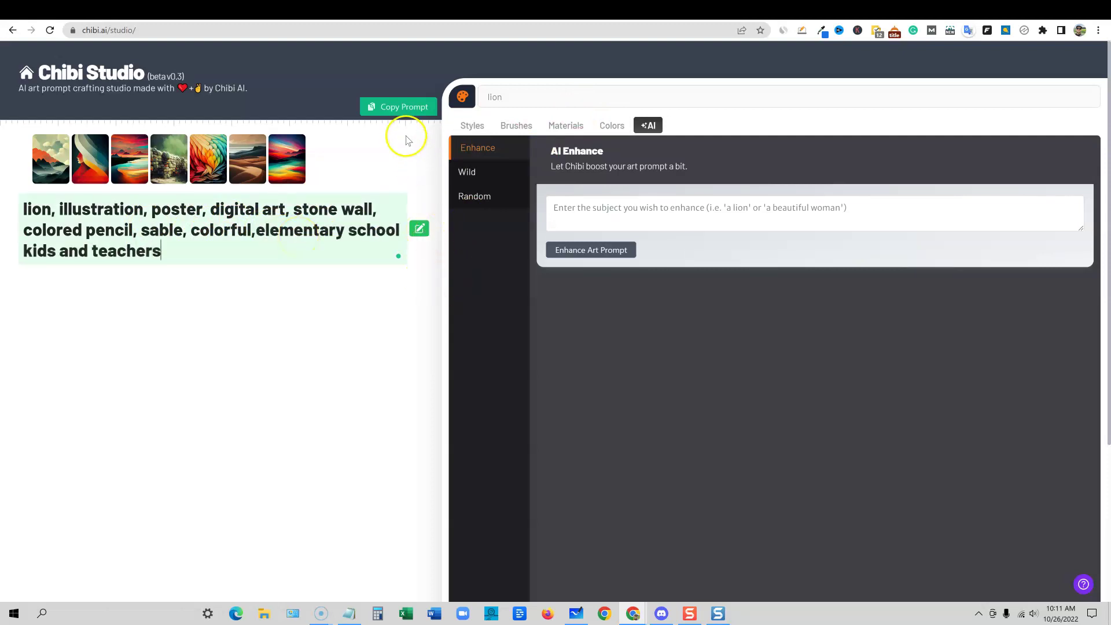
click(407, 107)
Switch to AISEO Art and set up a Graphic Design generation with the copied prompt at 768px - 512px (Horizontal)
click(633, 11)
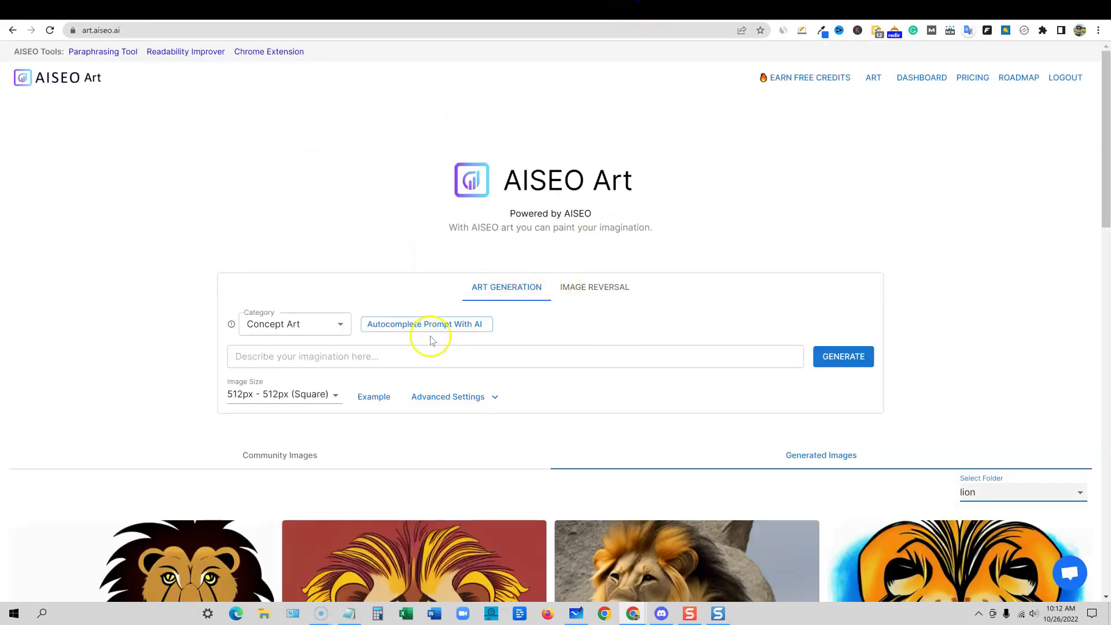
click(339, 324)
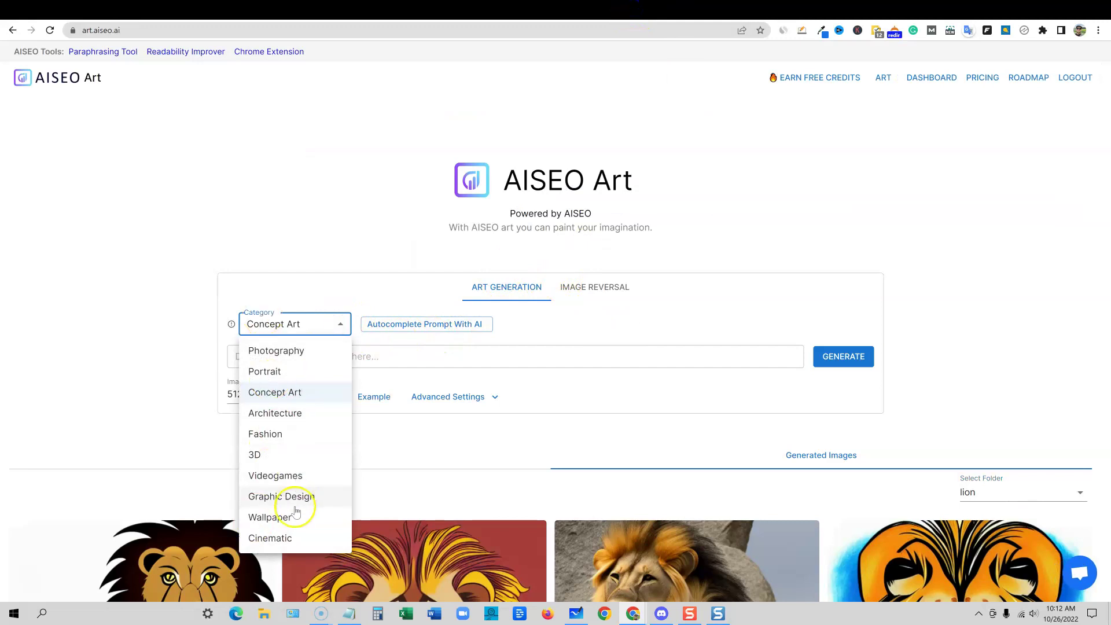
click(300, 494)
click(331, 359)
key(ctrl+v)
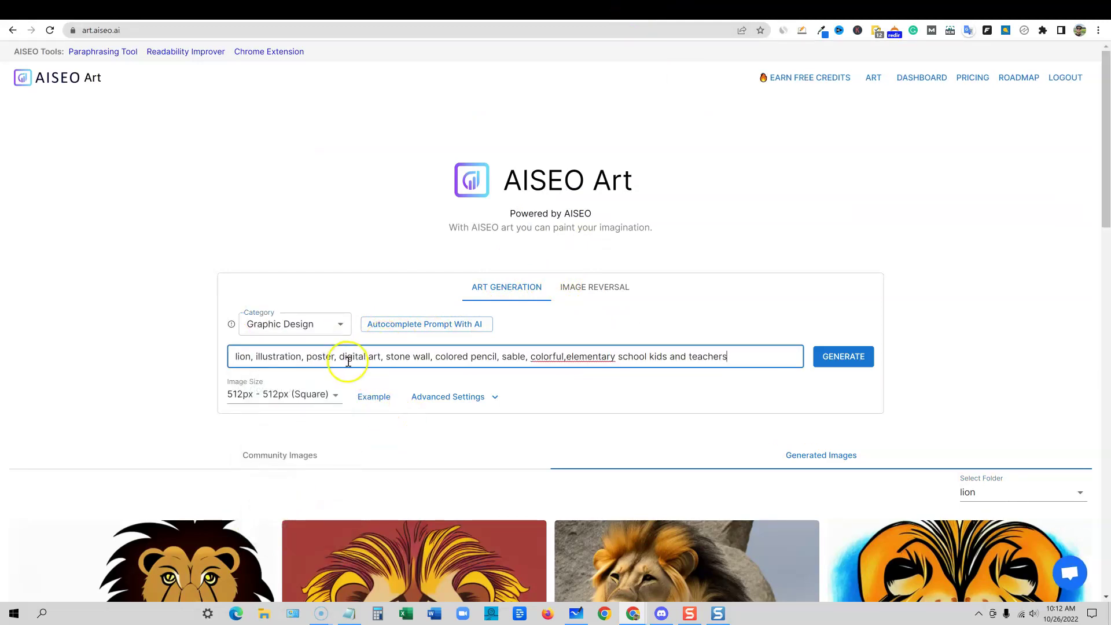
click(336, 396)
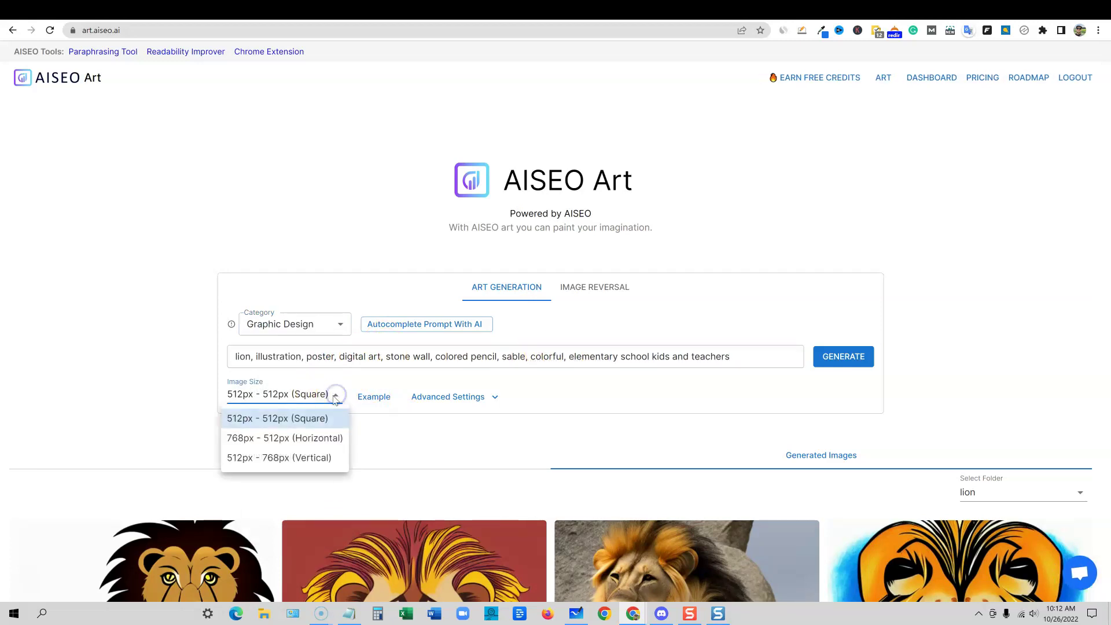
click(322, 440)
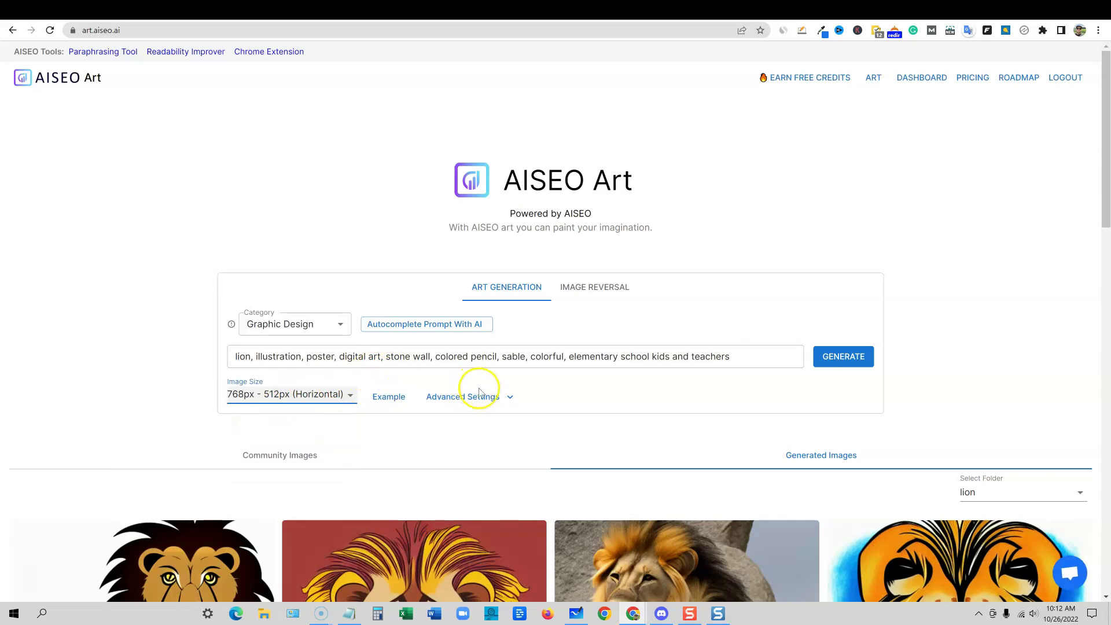
Choose the lion folder for the image output in the advanced settings and generate the image
click(508, 395)
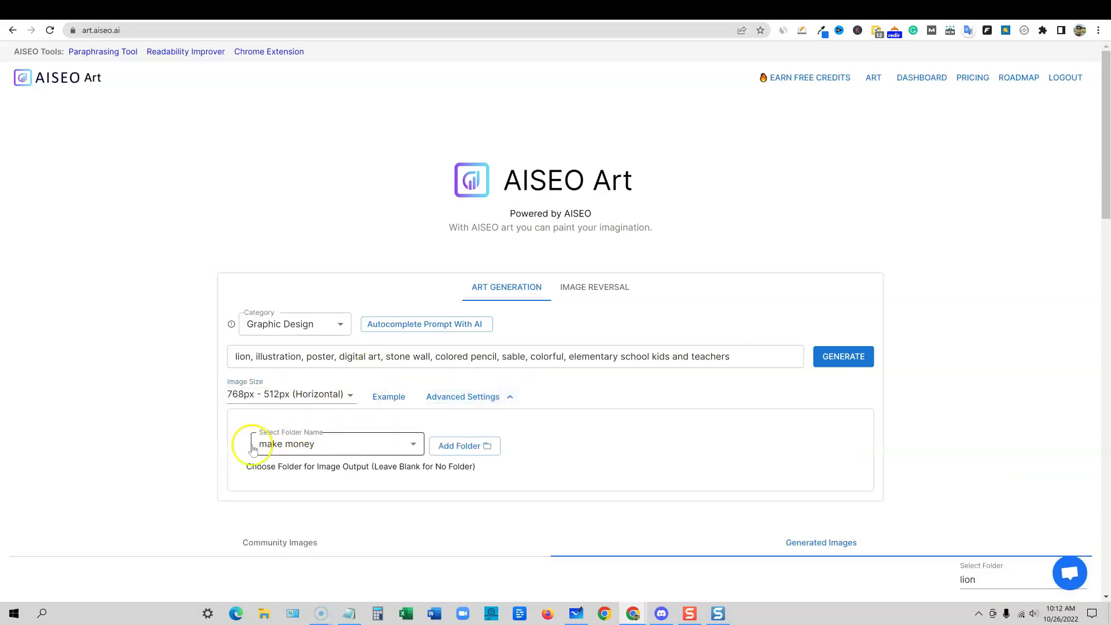
click(412, 443)
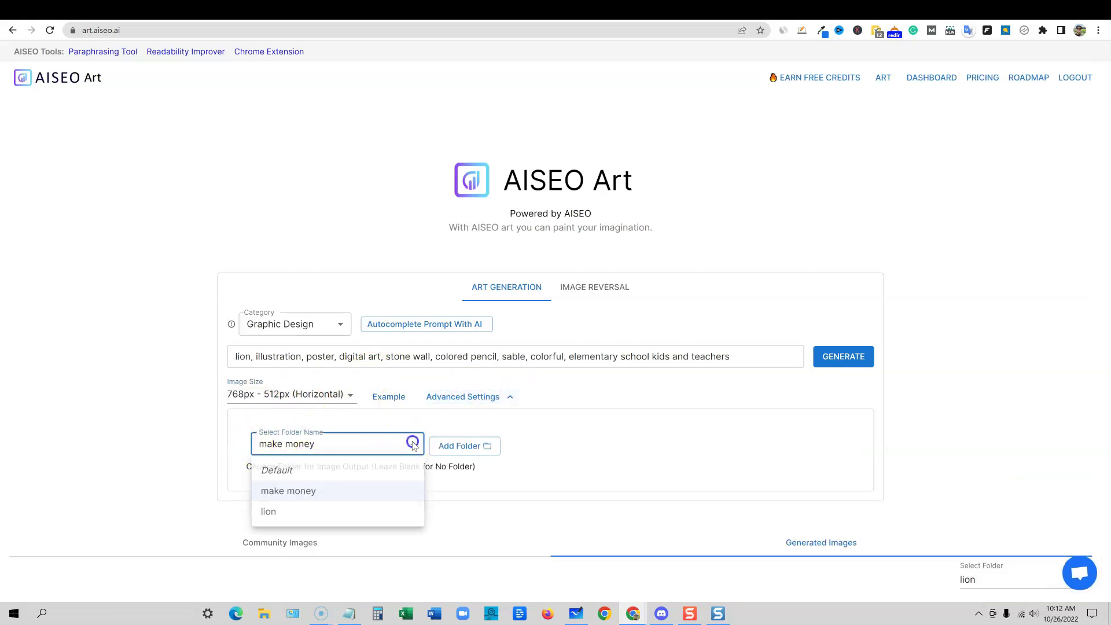
click(530, 427)
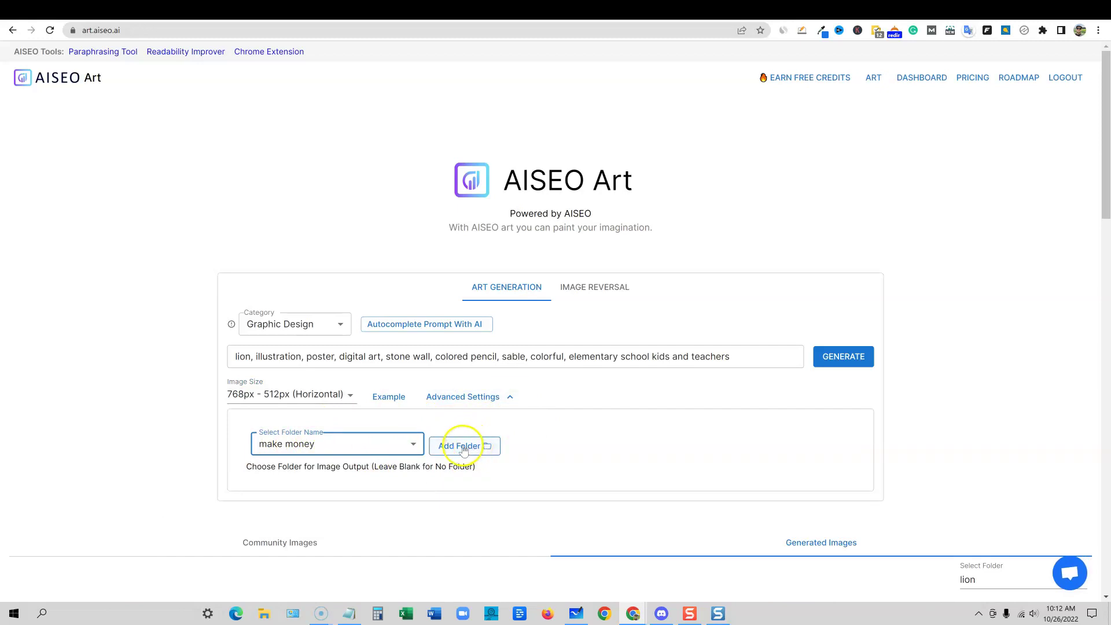
click(467, 449)
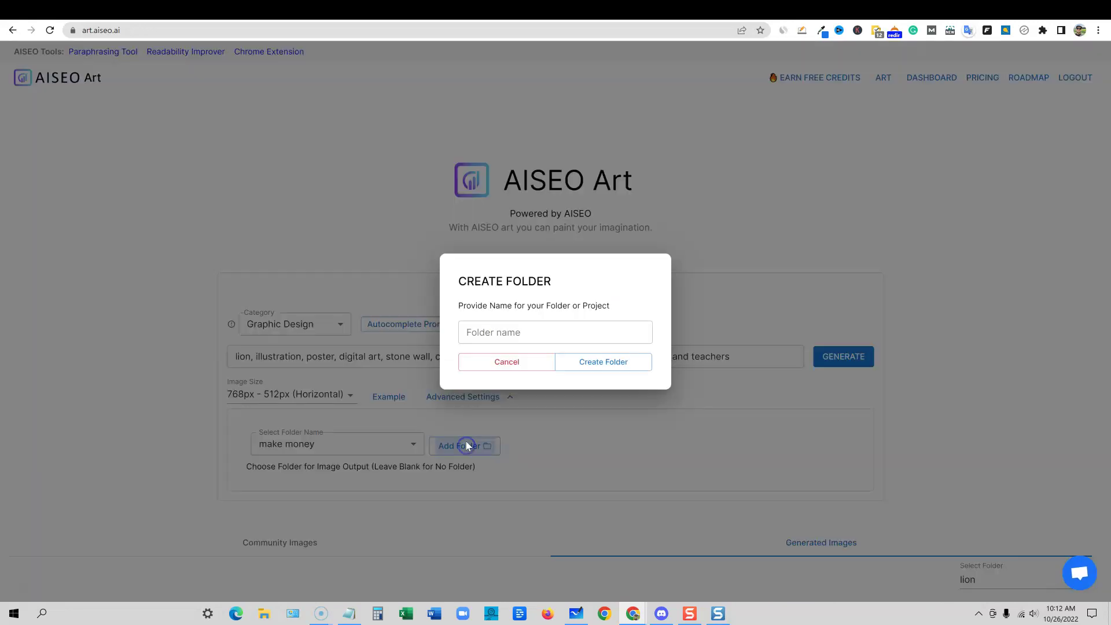
click(513, 360)
click(411, 443)
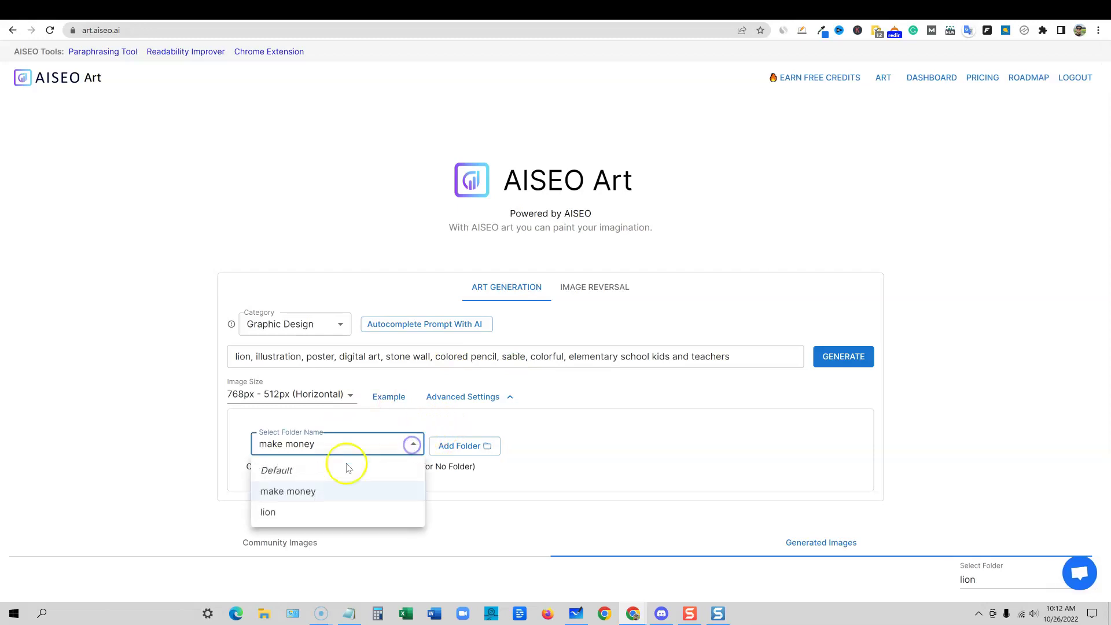
click(269, 512)
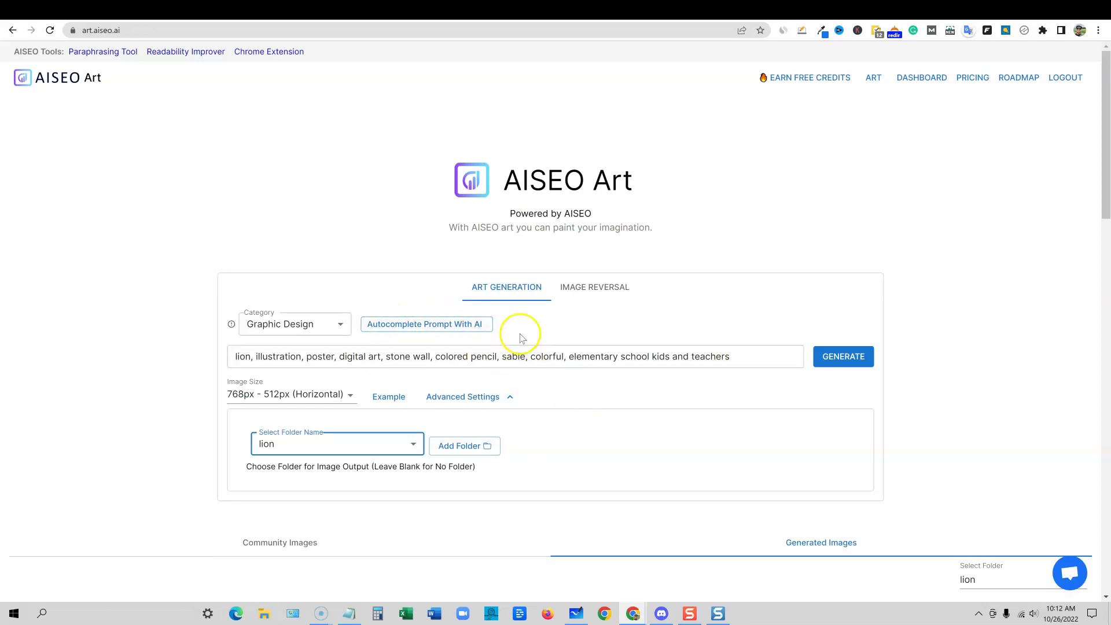
click(844, 356)
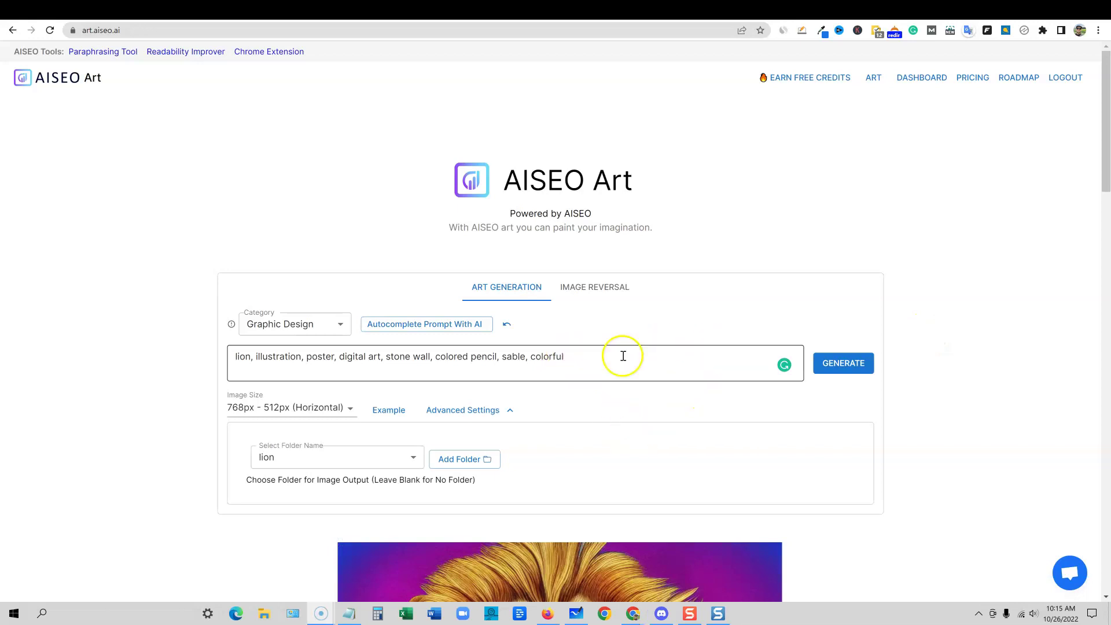
Examine the generated lion image and compare it with the style terms in its prompt
scroll(649, 386, down, 2)
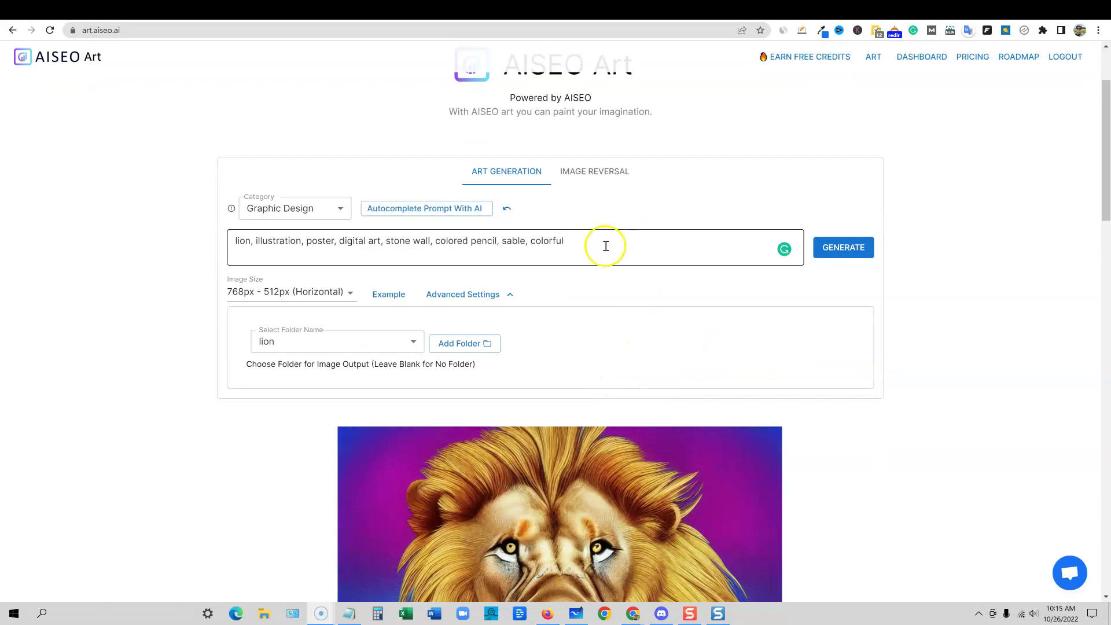
drag(585, 238, 200, 242)
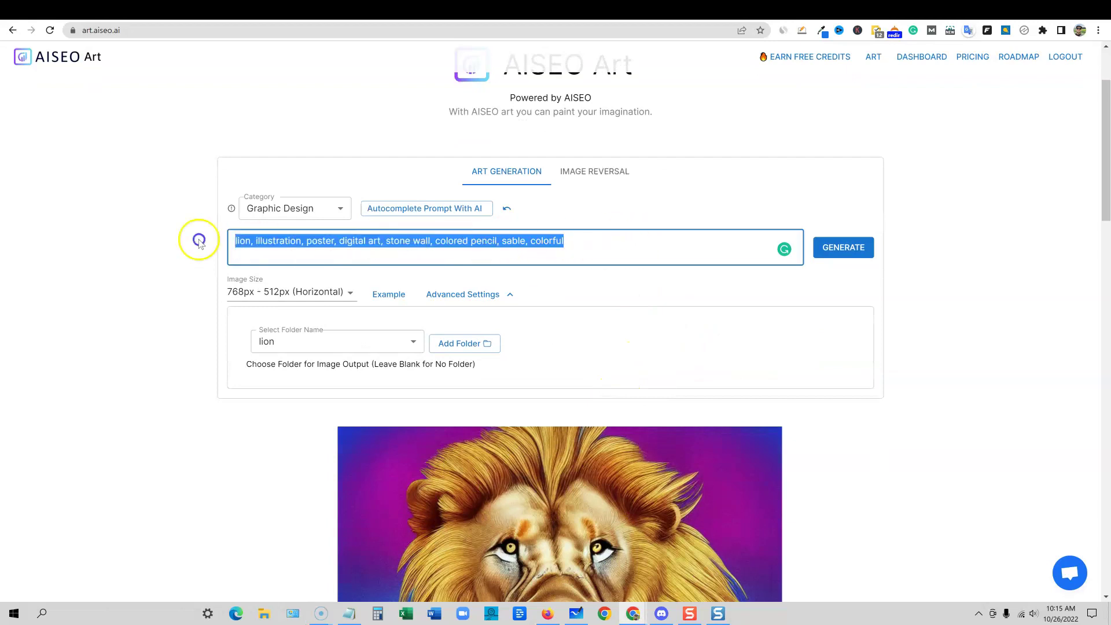
scroll(473, 297, down, 4)
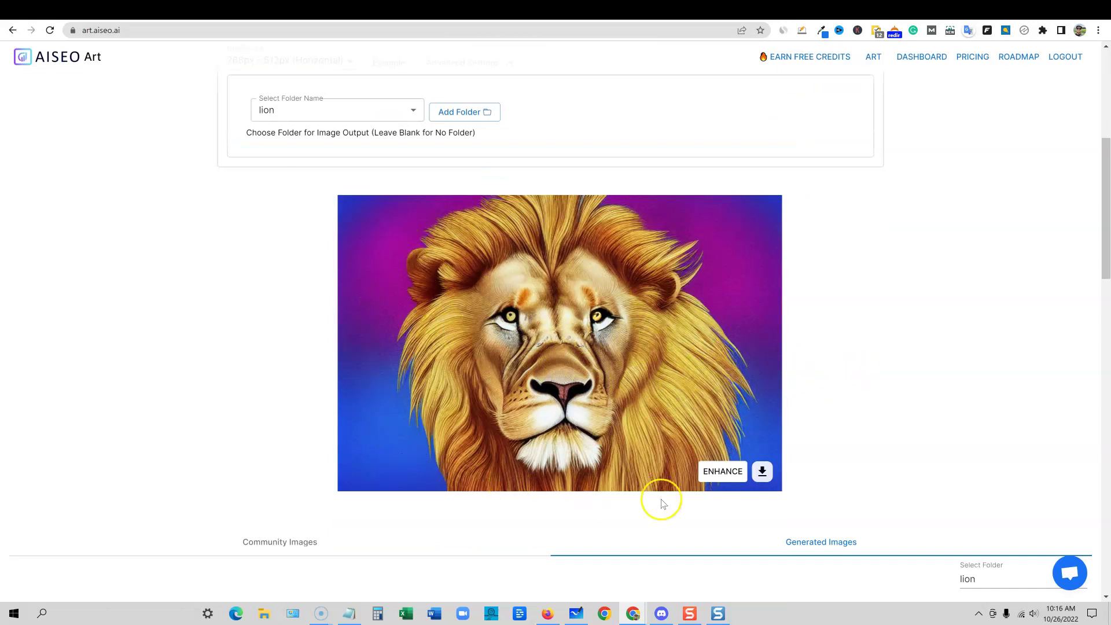
scroll(633, 280, up, 3)
click(581, 186)
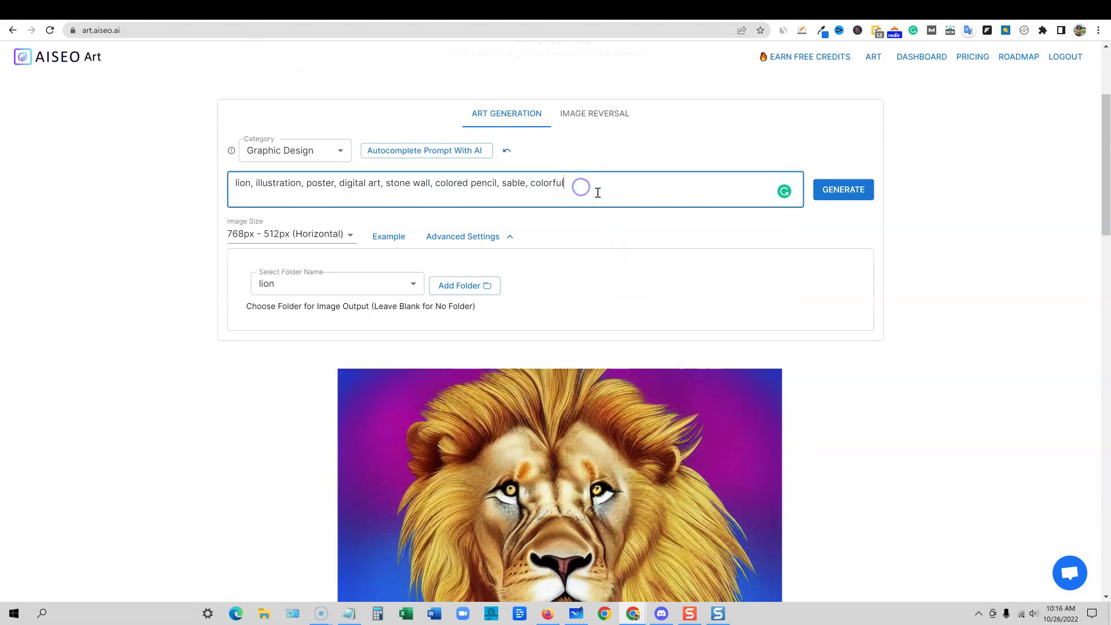
scroll(628, 333, down, 2)
scroll(617, 374, up, 3)
scroll(654, 388, down, 2)
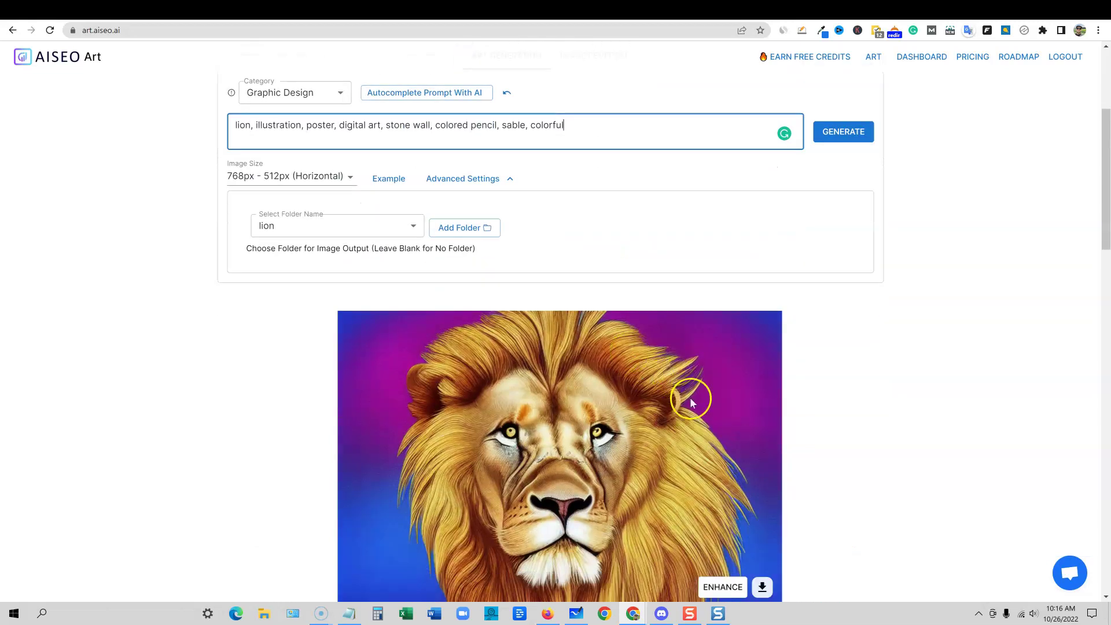
scroll(608, 457, down, 1)
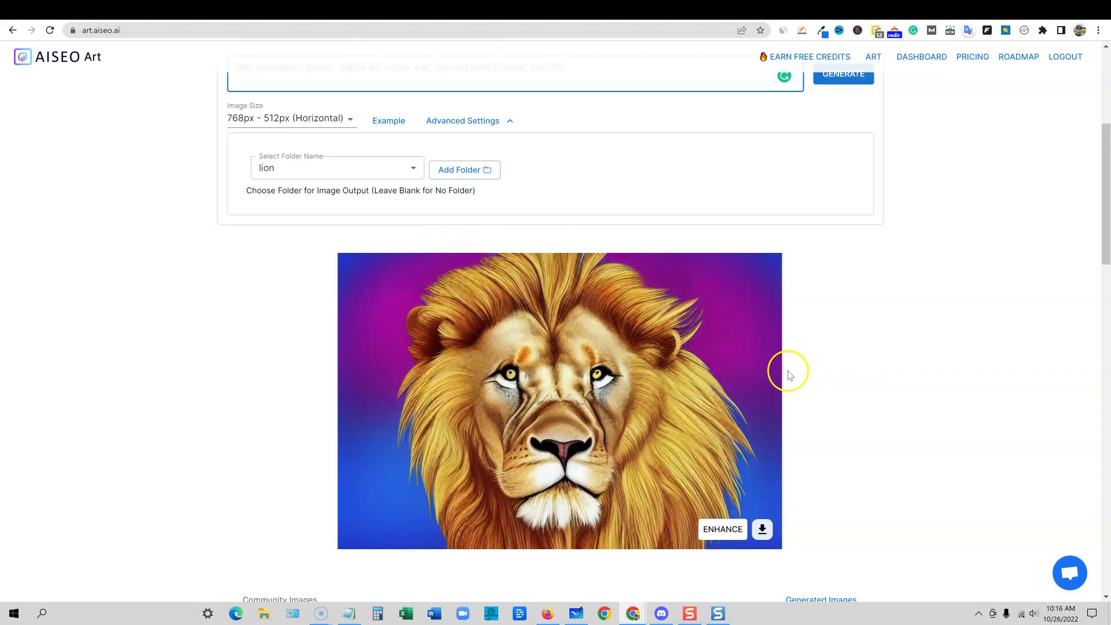
scroll(788, 375, down, 4)
scroll(784, 382, up, 5)
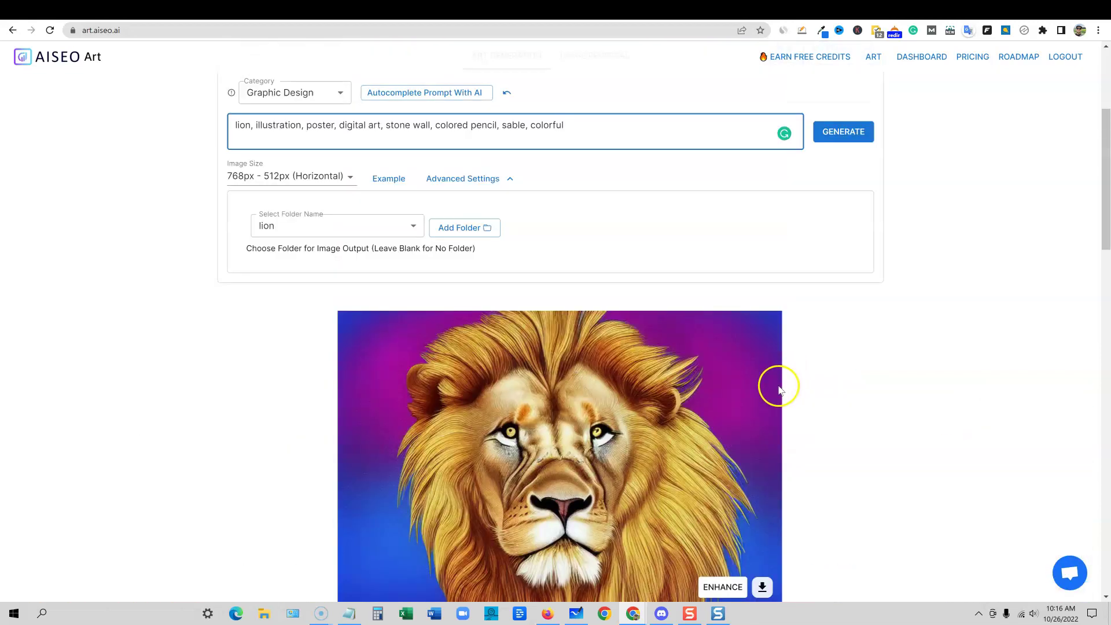
scroll(775, 385, up, 2)
scroll(764, 380, down, 3)
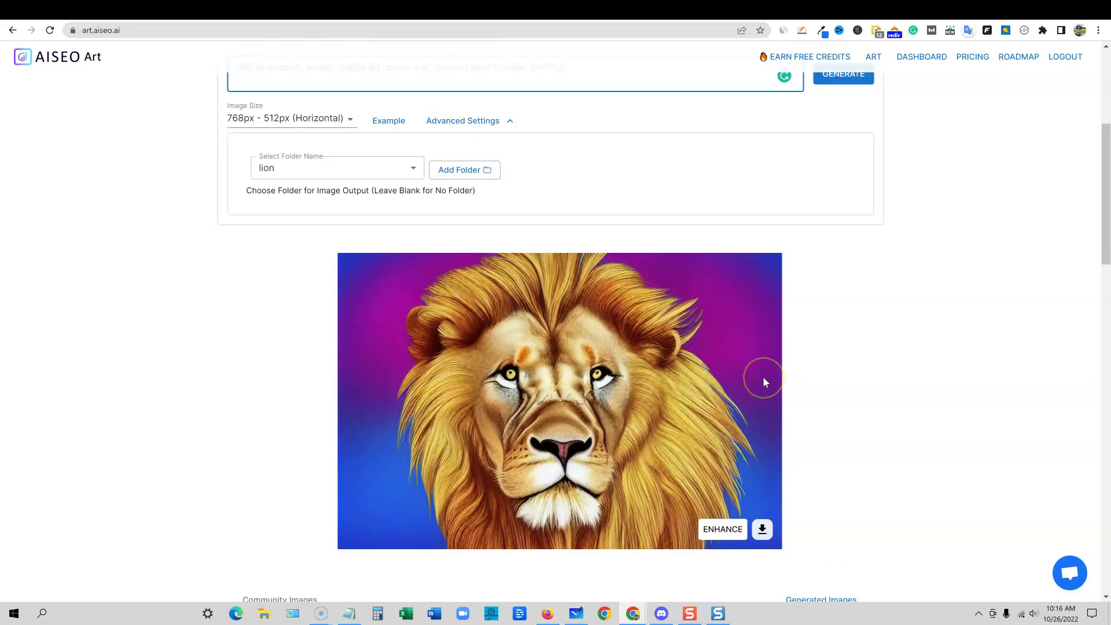
scroll(763, 376, up, 1)
scroll(763, 376, down, 1)
Generate another image from the same lion prompt and open the AISEO Art dashboard in a new tab
scroll(835, 386, up, 2)
click(857, 191)
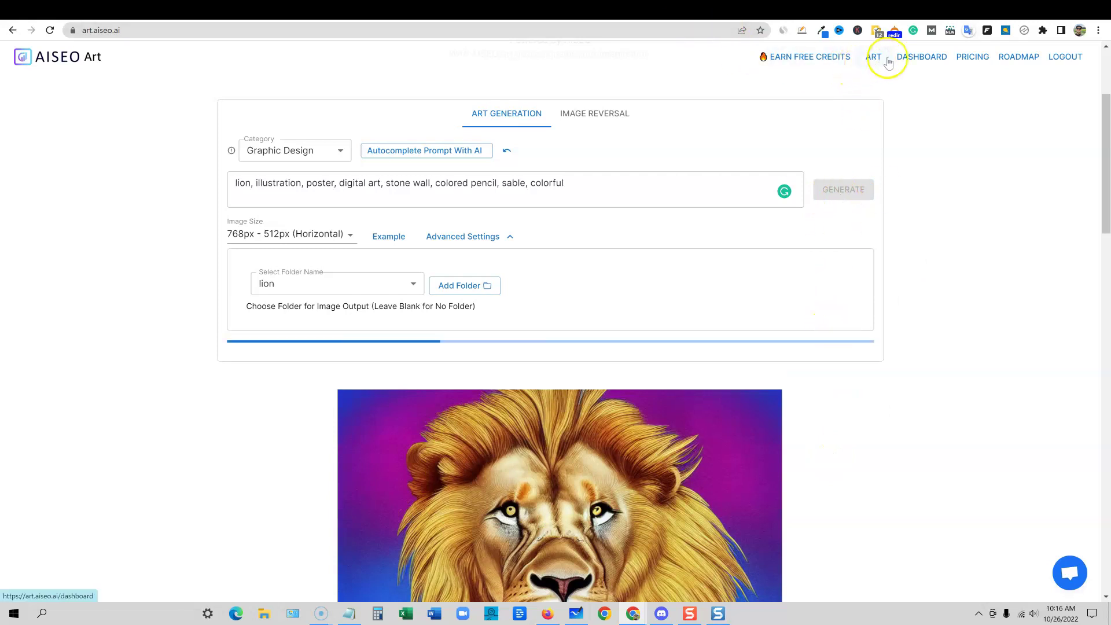
right_click(921, 57)
click(948, 67)
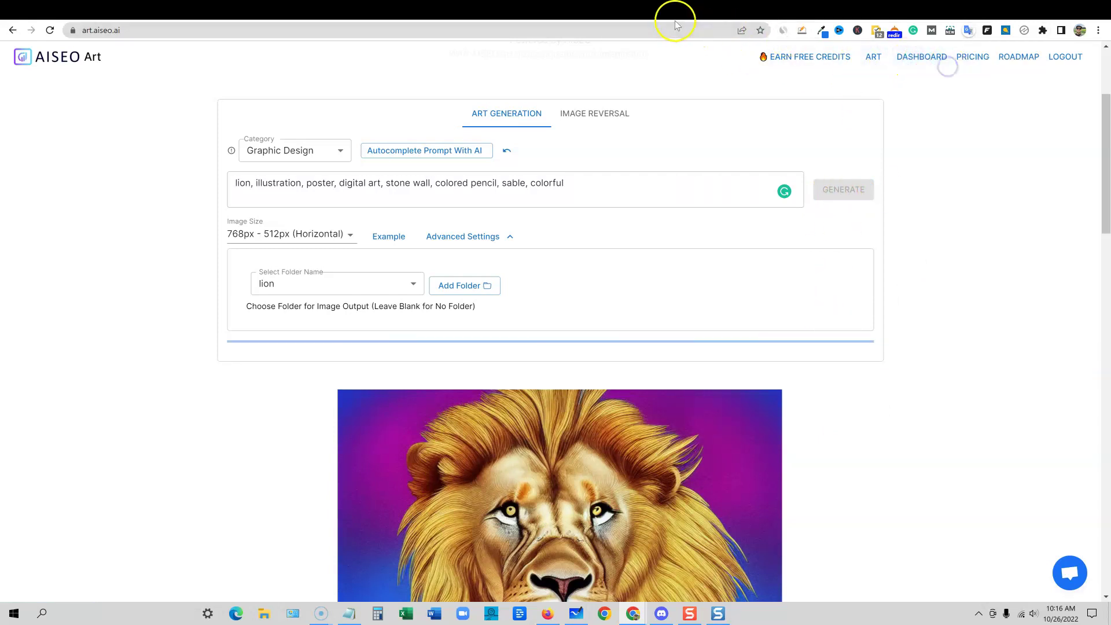
Examine the newly generated lion image, its prompt terms and the generated images in the lion folder
click(706, 7)
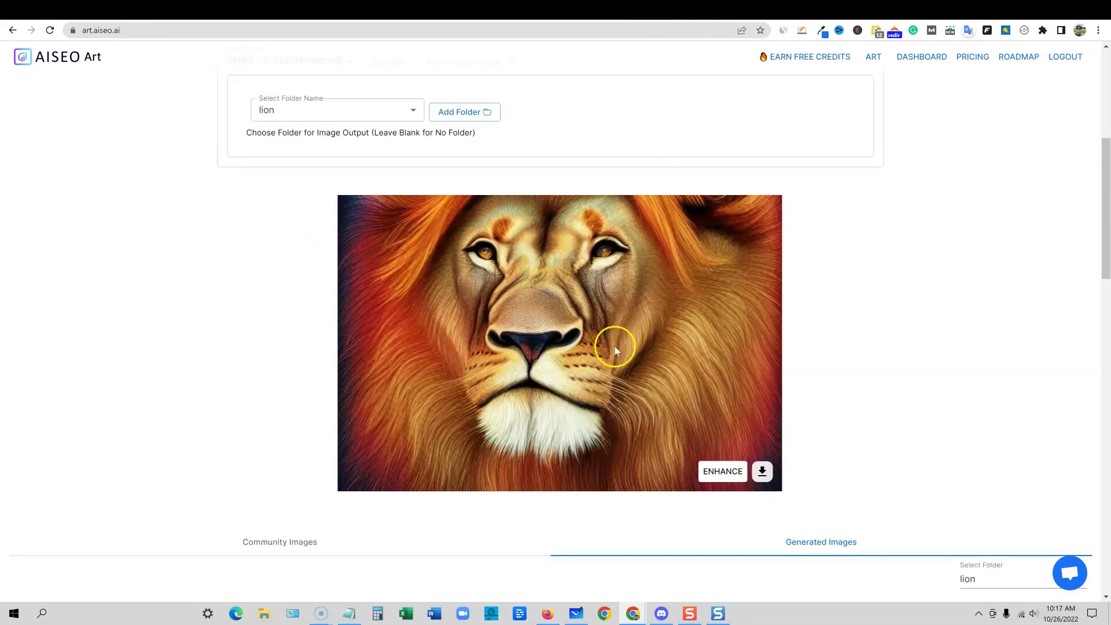
scroll(683, 349, up, 2)
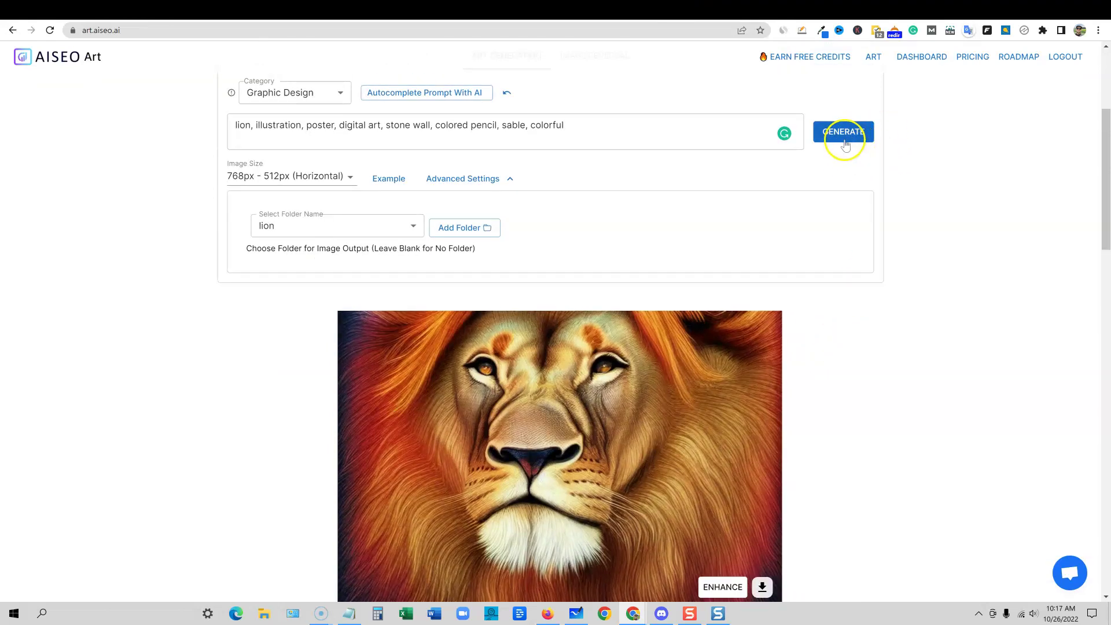
scroll(863, 273, down, 1)
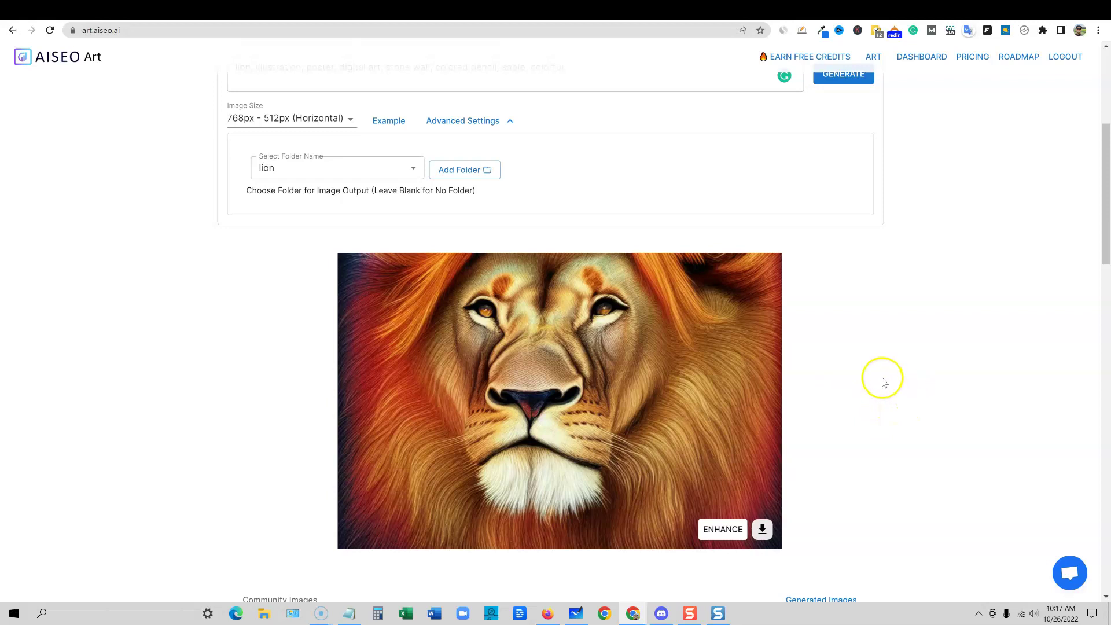
scroll(888, 342, down, 4)
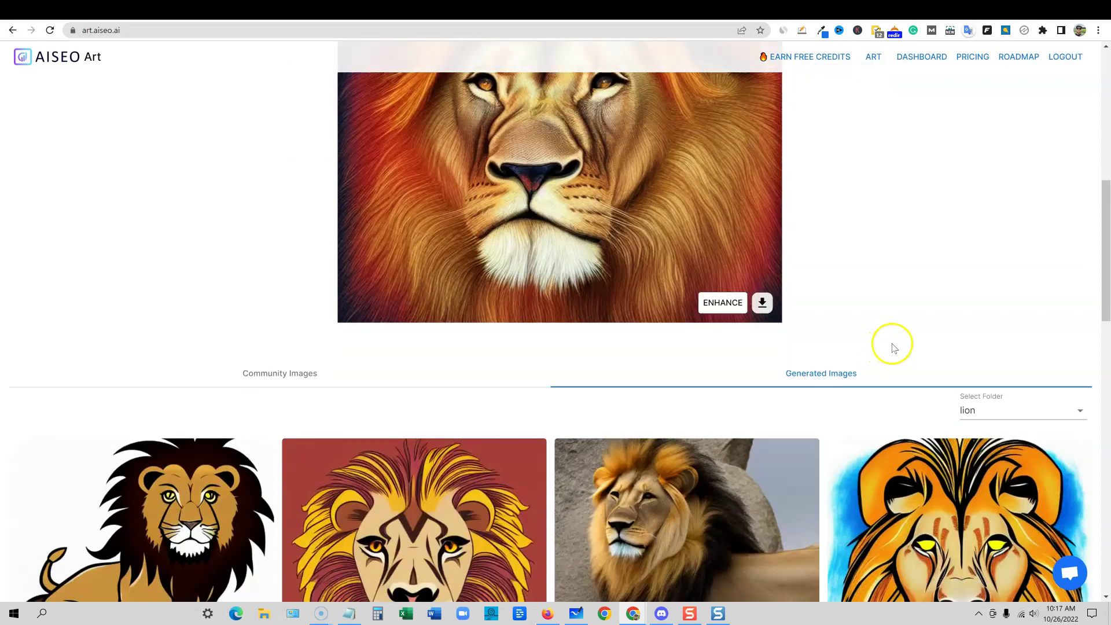
scroll(888, 342, up, 7)
scroll(824, 310, down, 3)
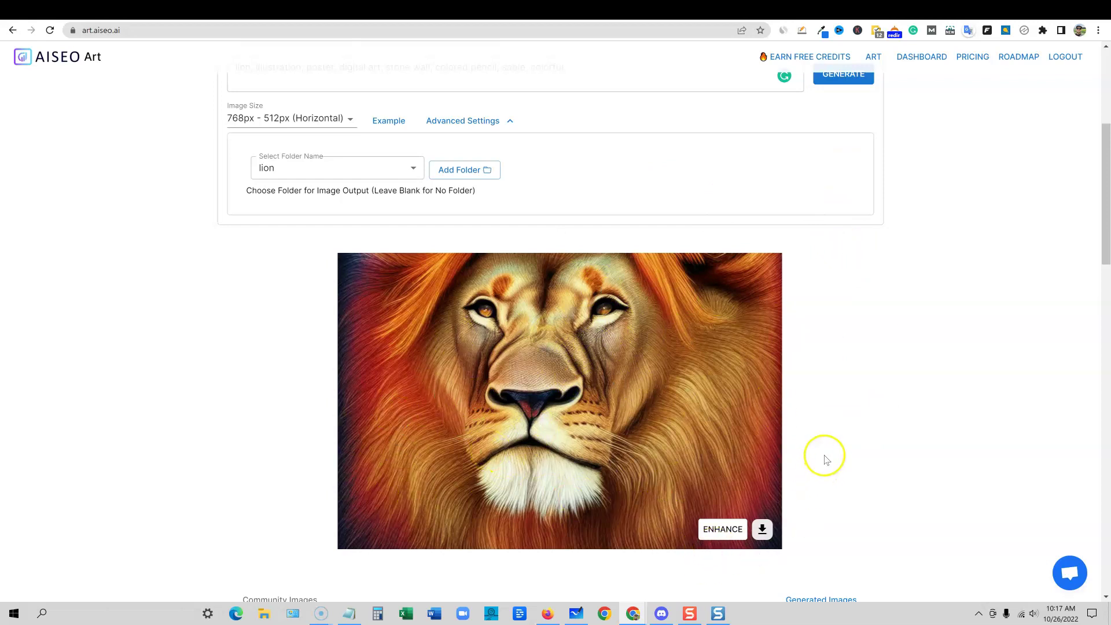
scroll(828, 449, up, 1)
drag(595, 125, 221, 120)
click(913, 249)
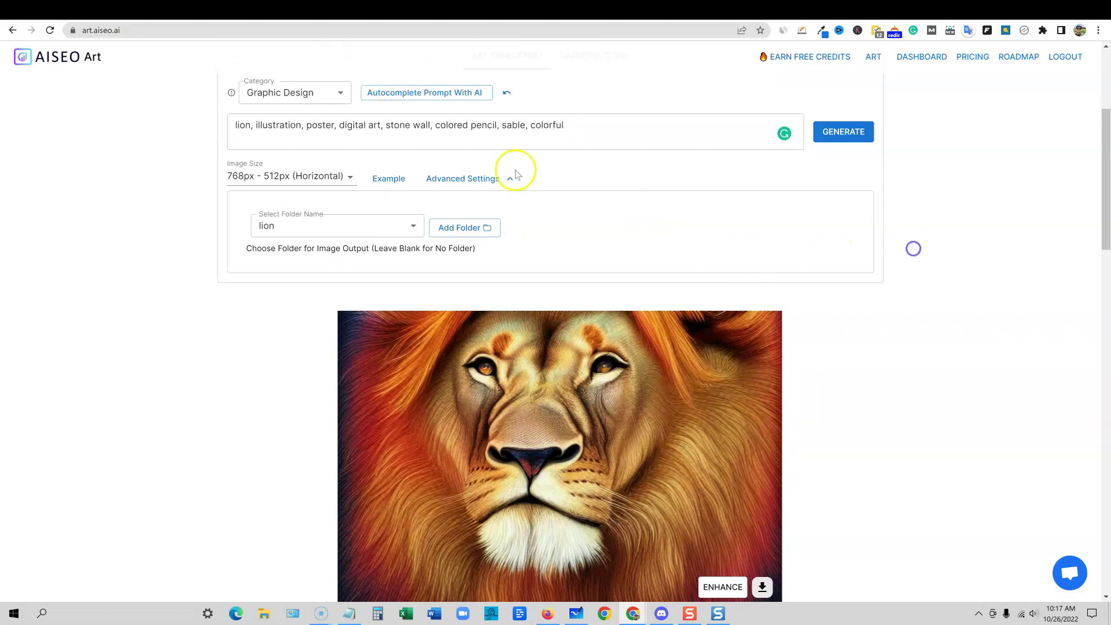
scroll(763, 487, down, 1)
scroll(762, 487, down, 2)
scroll(727, 494, up, 1)
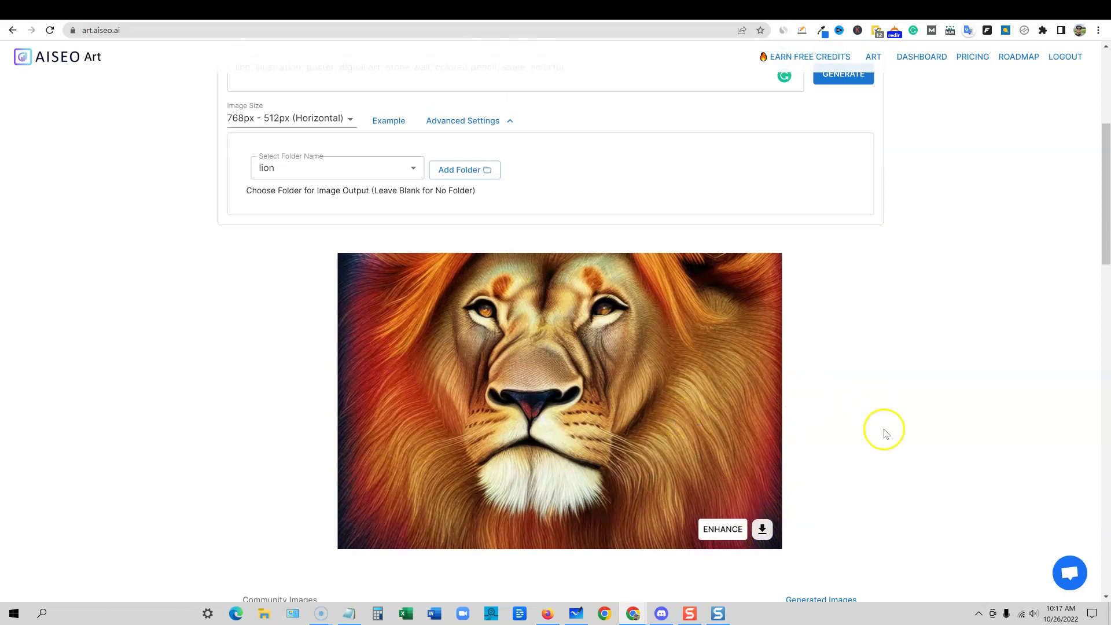
Enhance the newly generated orange-maned lion image and download it as a PNG
click(727, 530)
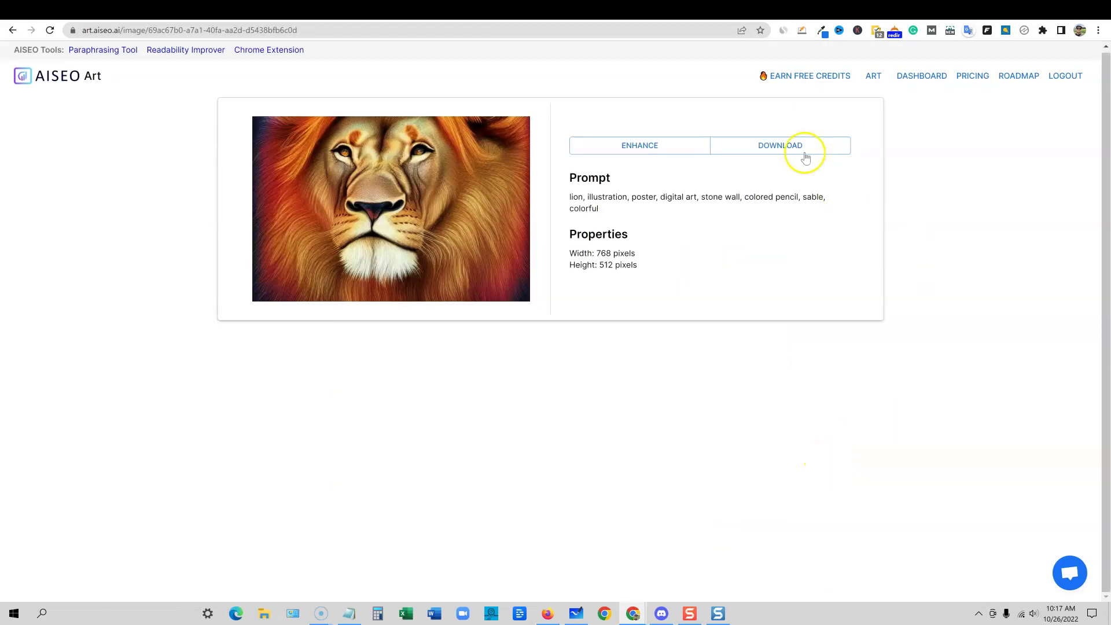
click(656, 144)
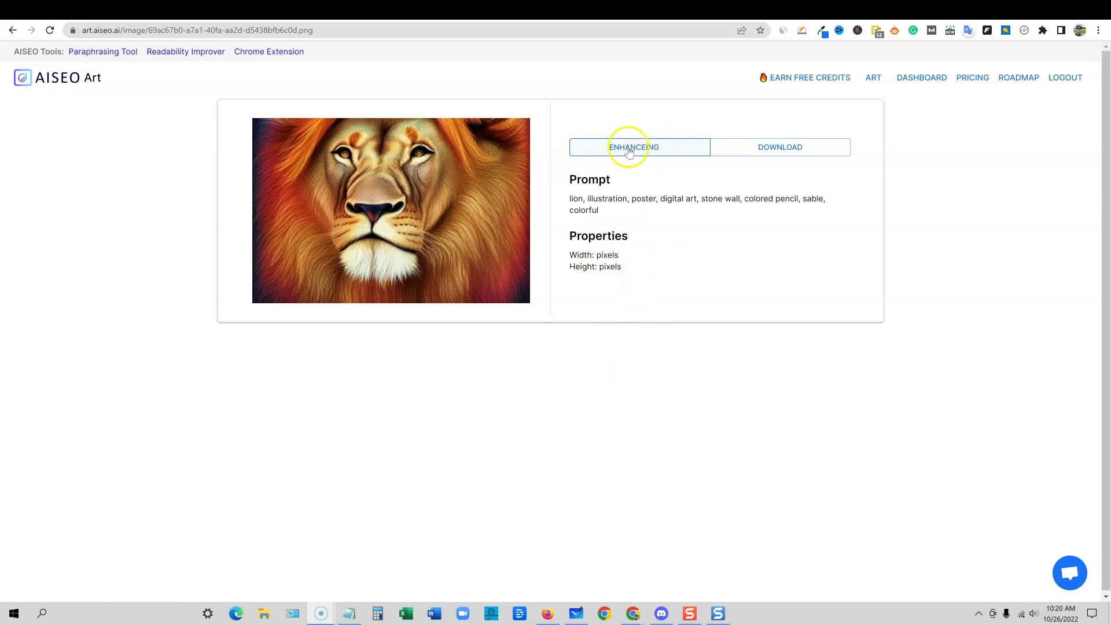
click(791, 149)
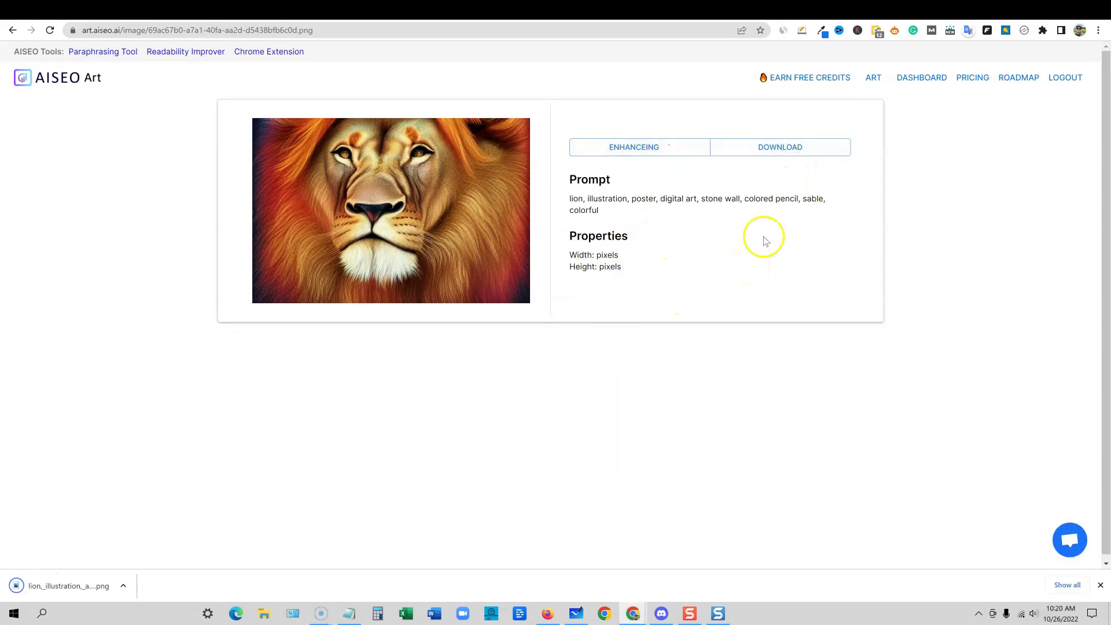
Open the downloaded lion PNG, inspect its fur and facial detail up close, and close the viewer
click(92, 586)
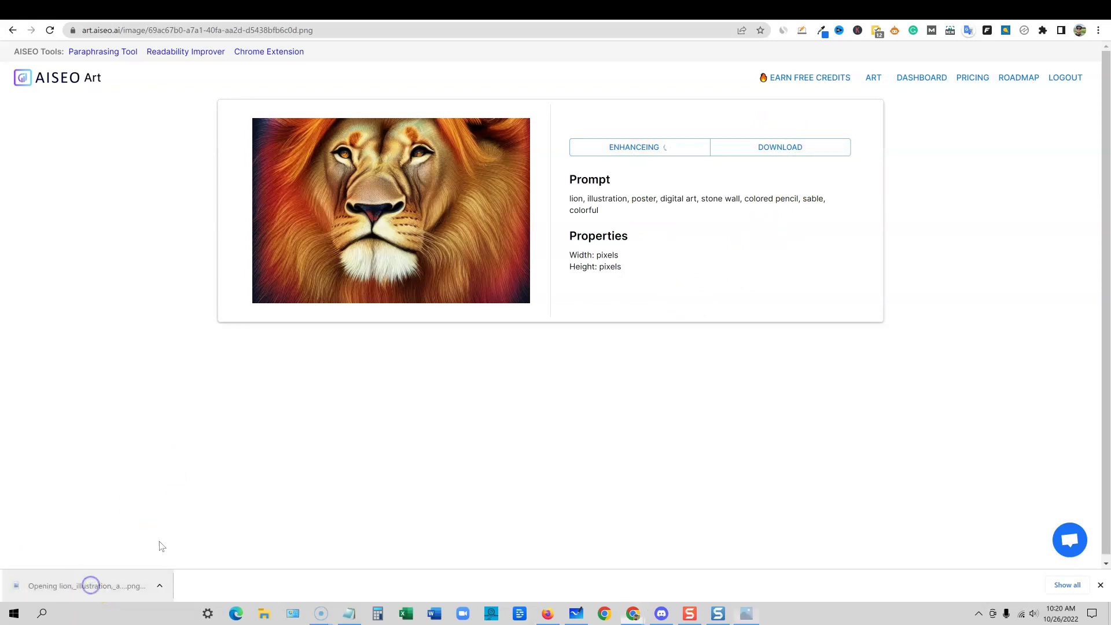
scroll(504, 337, up, 5)
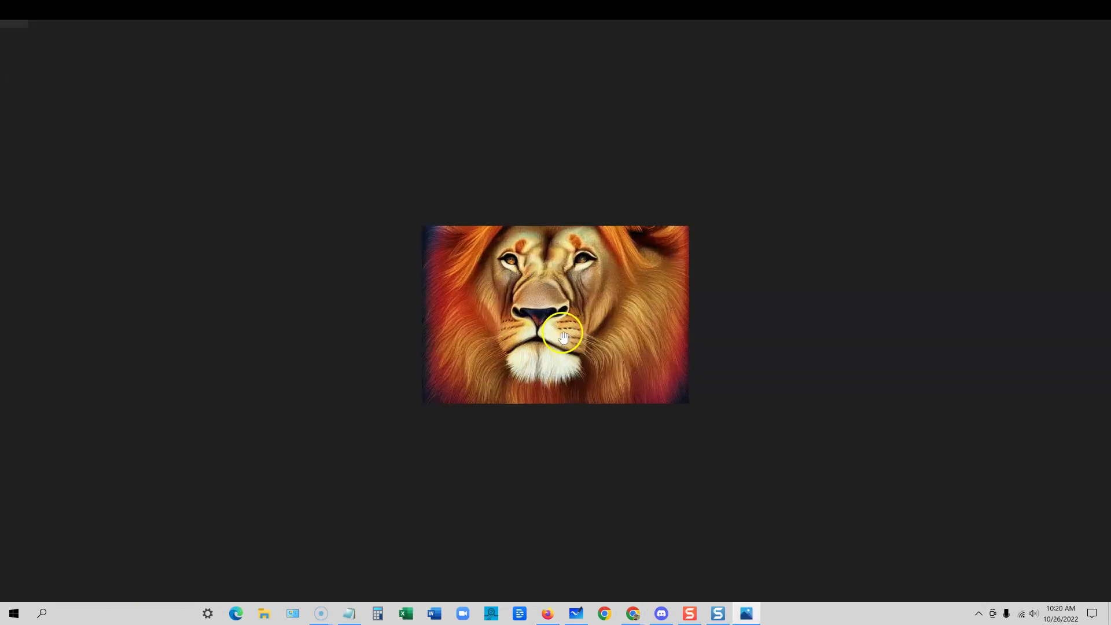
scroll(568, 341, up, 2)
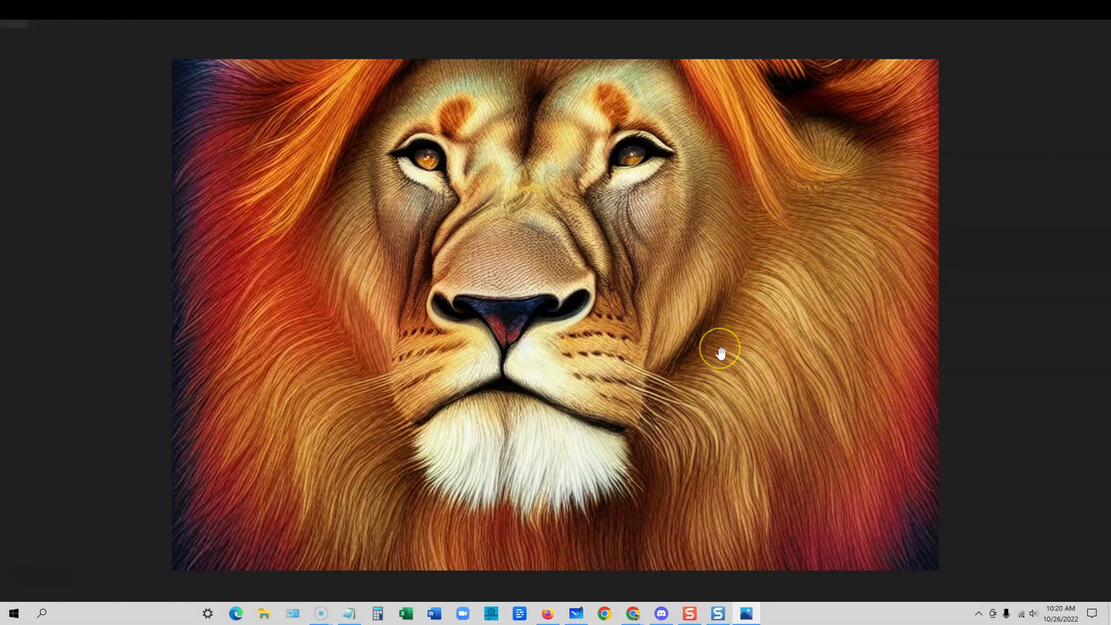
scroll(720, 354, up, 1)
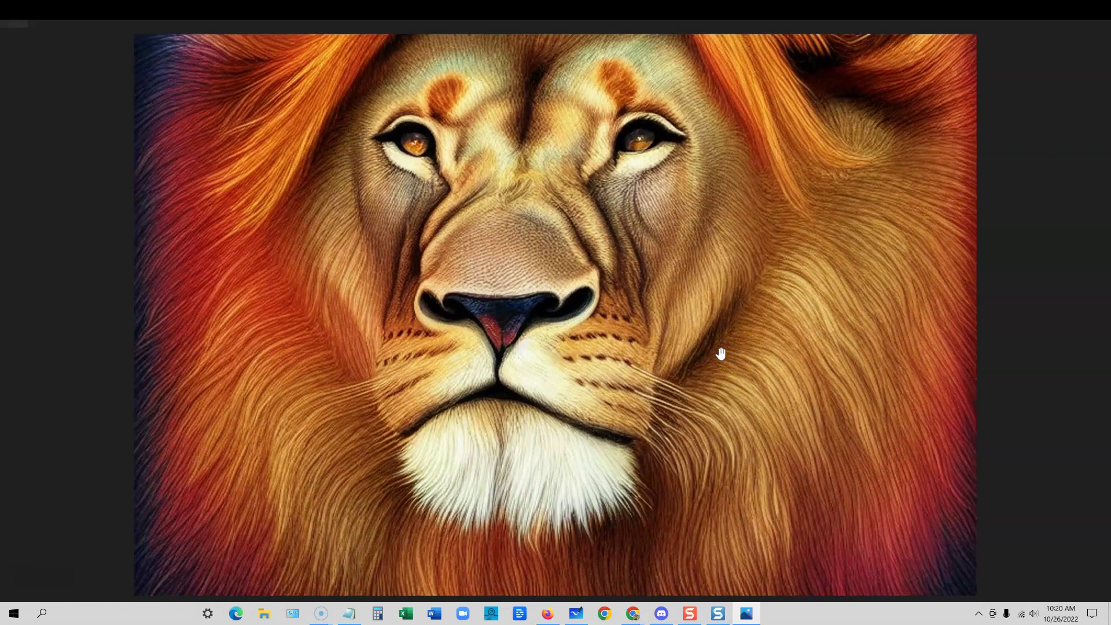
scroll(618, 327, down, 3)
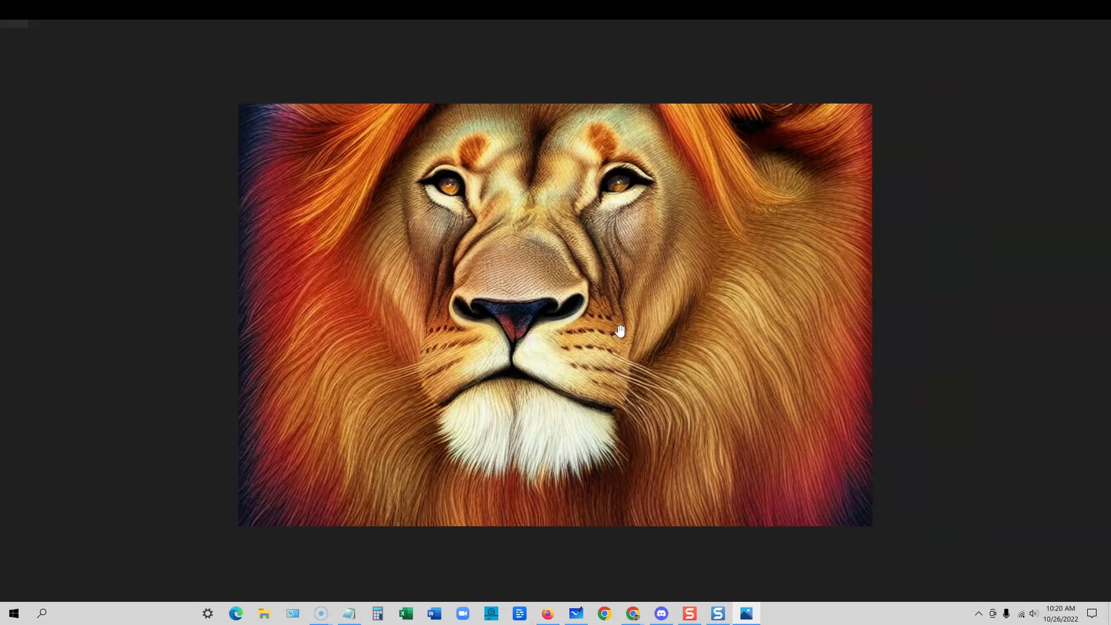
scroll(617, 325, down, 3)
scroll(617, 326, up, 5)
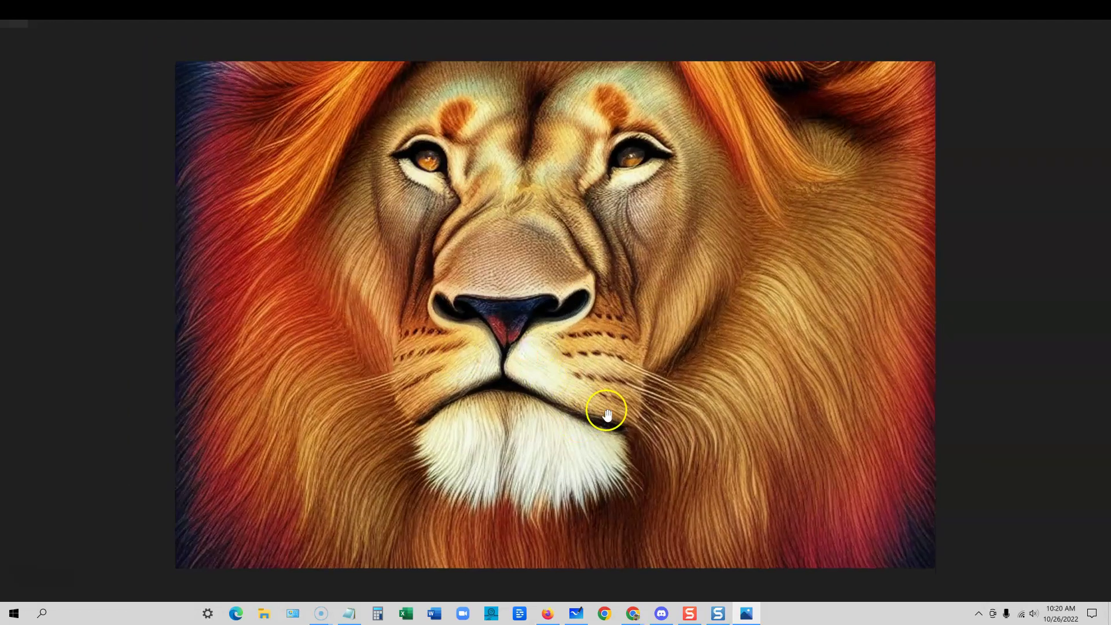
scroll(579, 347, down, 3)
scroll(565, 324, up, 2)
scroll(567, 326, down, 2)
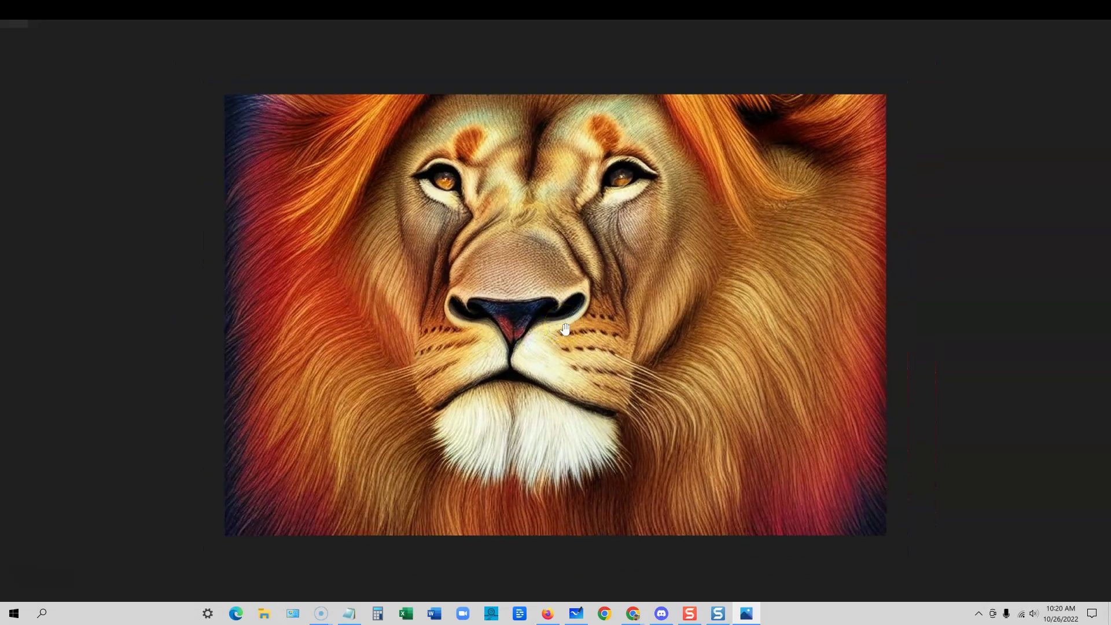
scroll(697, 393, up, 2)
scroll(683, 395, up, 2)
scroll(665, 390, down, 3)
scroll(665, 388, up, 2)
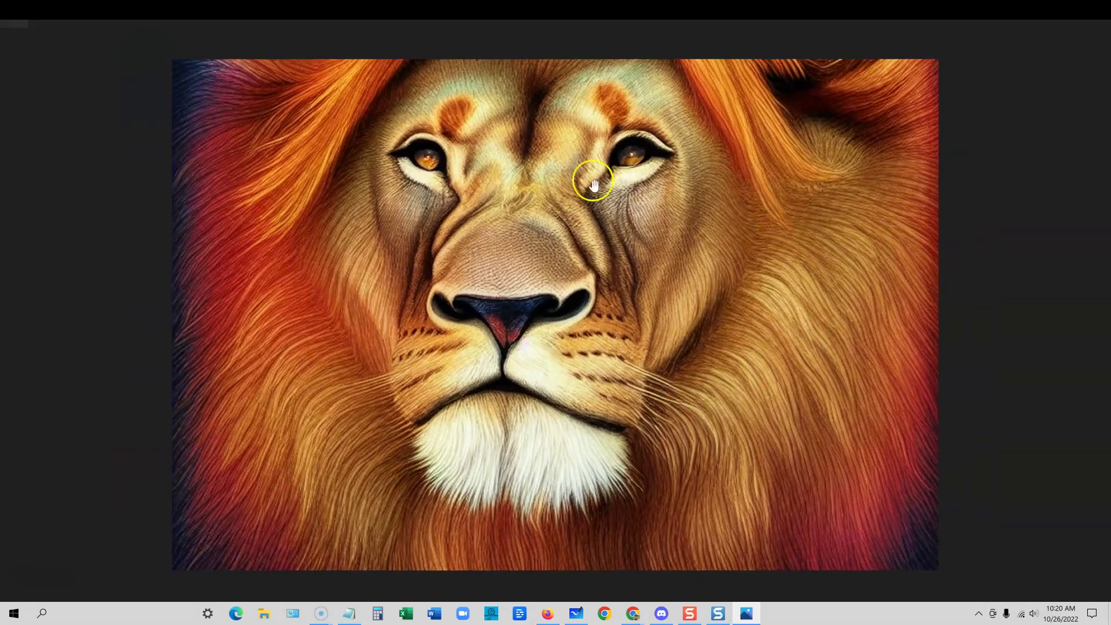
click(1093, 12)
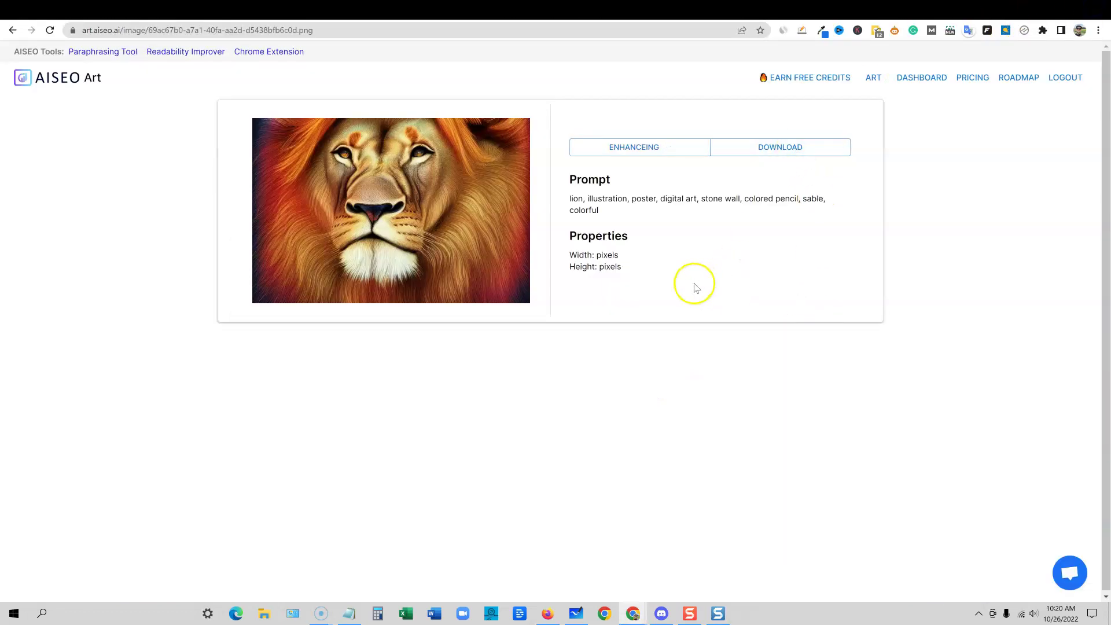
Return to the art generator and filter the generated images to the lion folder
click(875, 80)
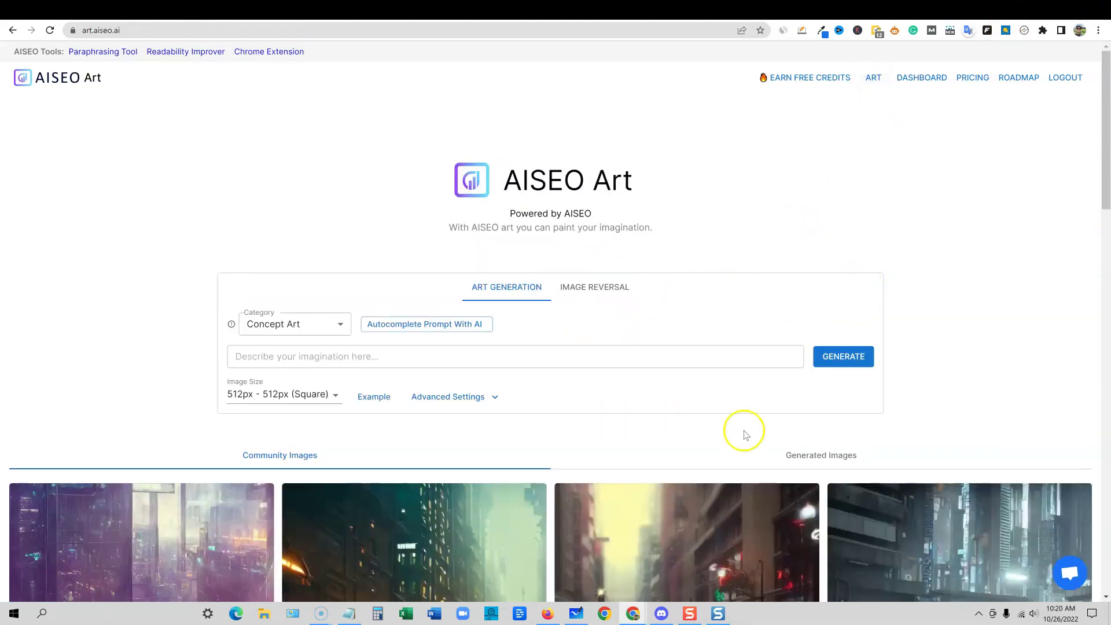
click(840, 460)
scroll(394, 446, down, 3)
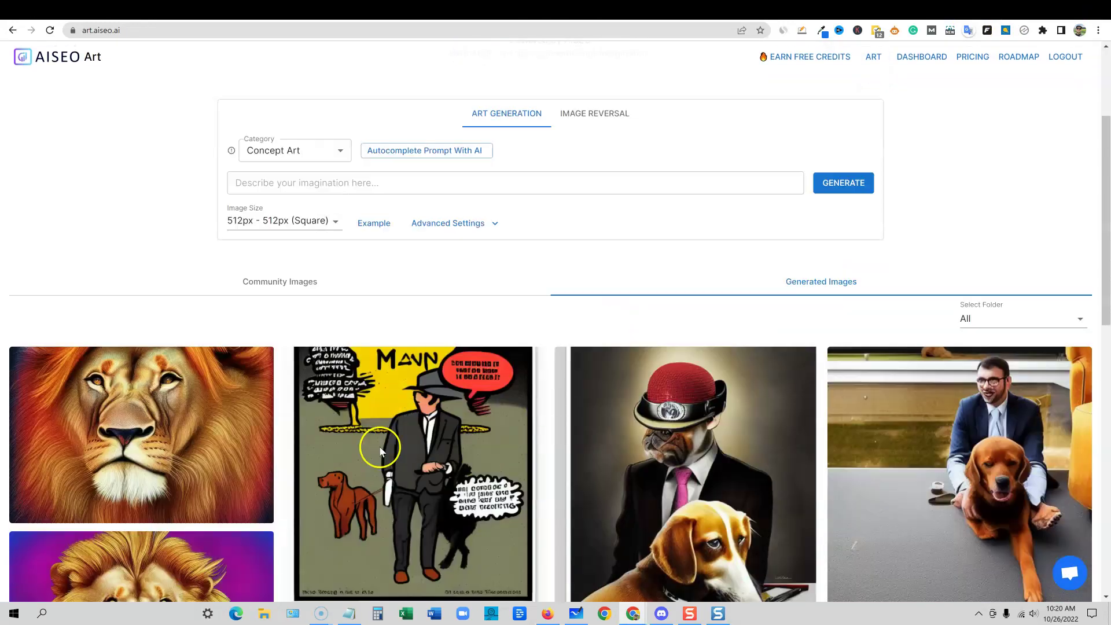
scroll(410, 443, up, 3)
click(1075, 435)
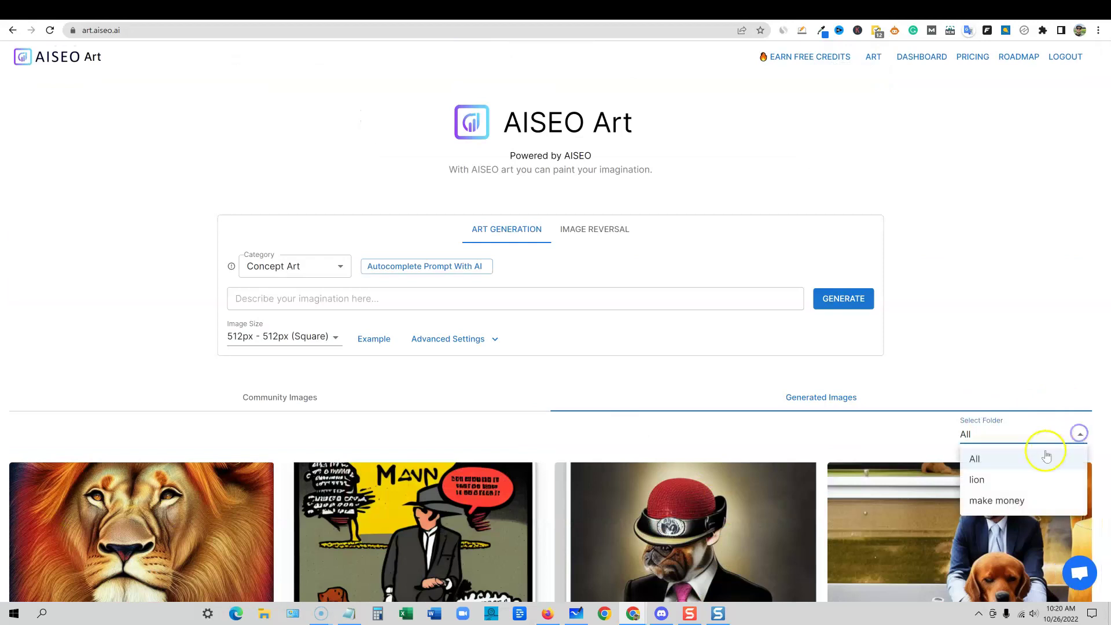
click(984, 482)
Open the enhancement page of the clip-art lion with the dark mane and white background, and download its image
scroll(636, 442, down, 10)
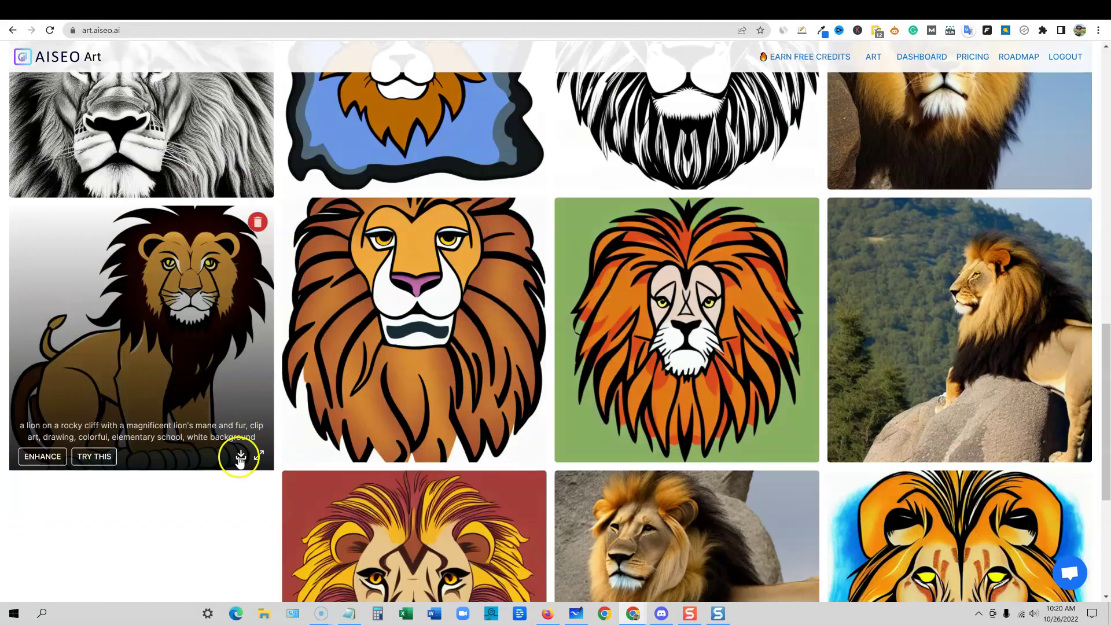
click(44, 453)
click(801, 192)
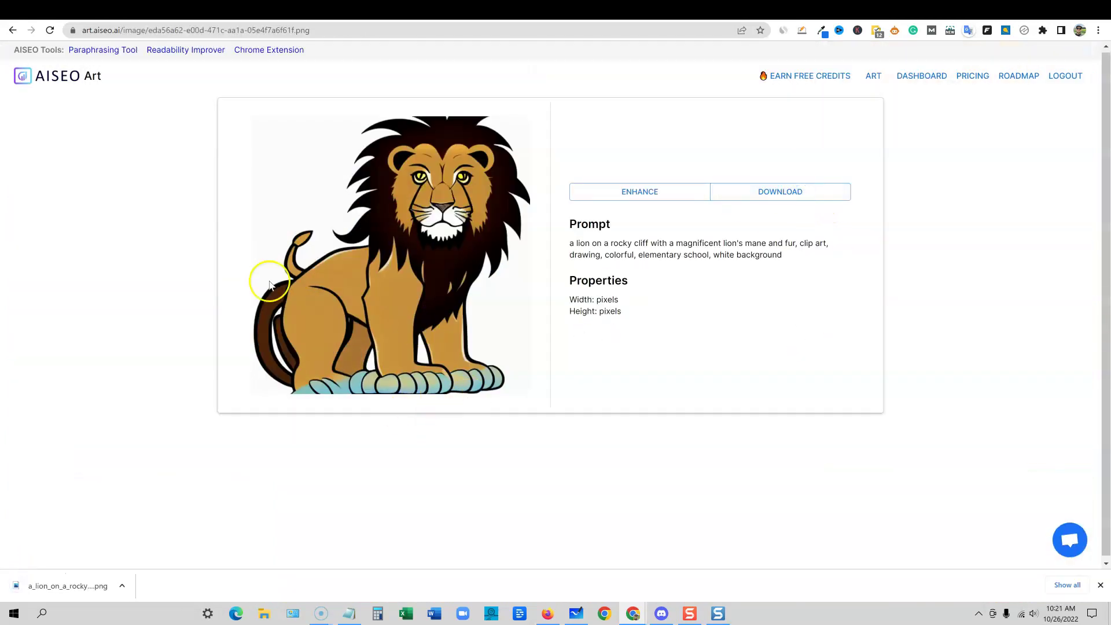
Inspect the downloaded clip-art lion in the image viewer, view the lion image from File Explorer, and close it
click(95, 587)
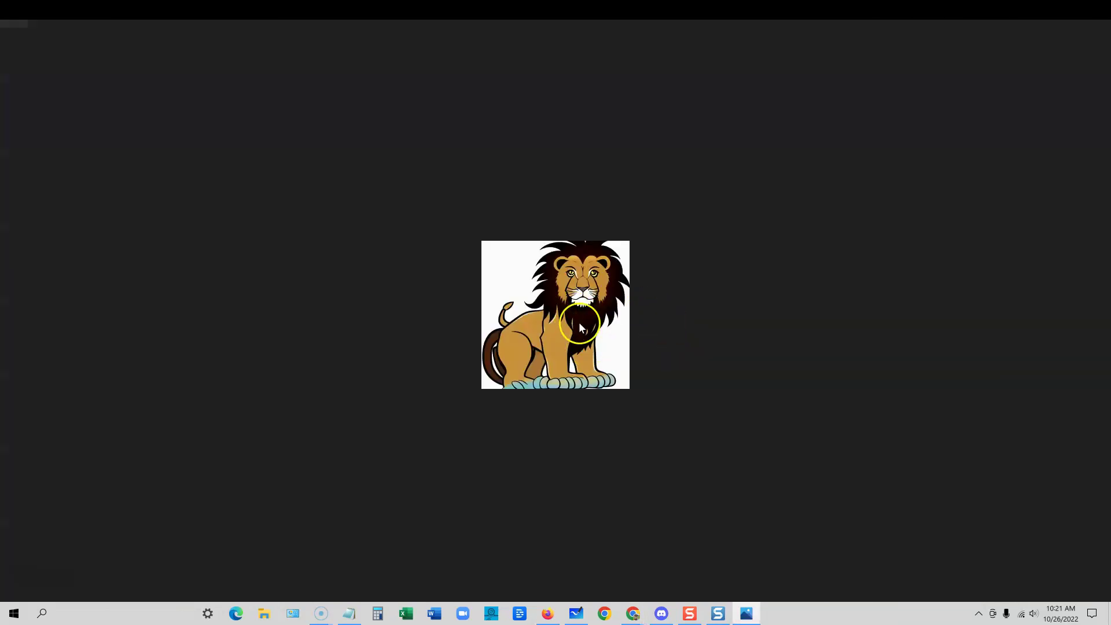
click(1104, 11)
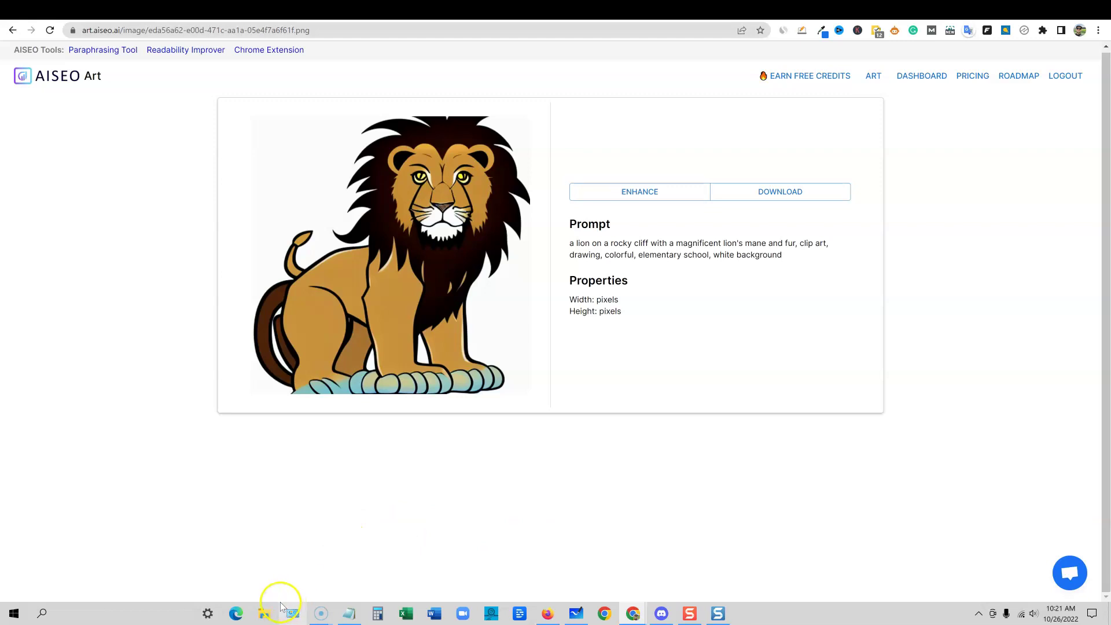
click(265, 615)
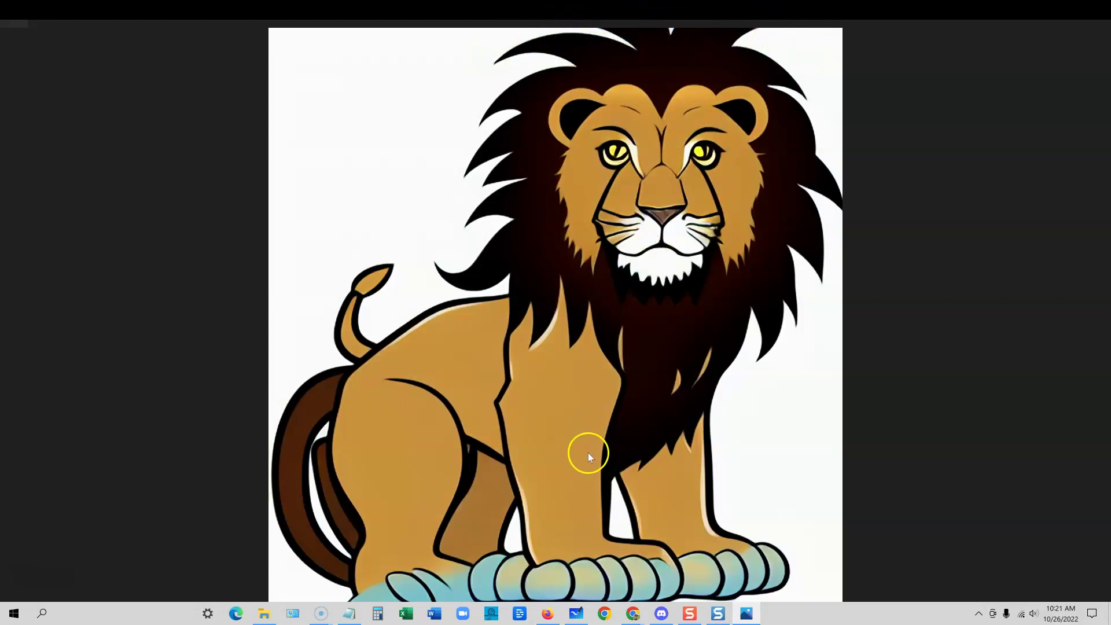
click(1101, 22)
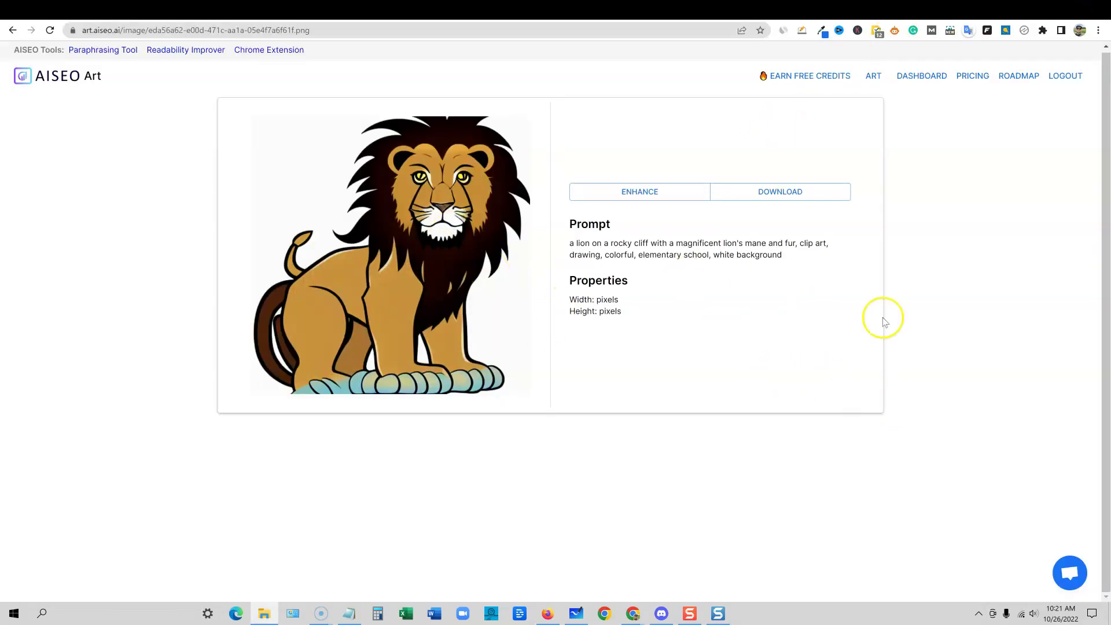
Return to the art generator and browse the community images and their prompts
click(874, 76)
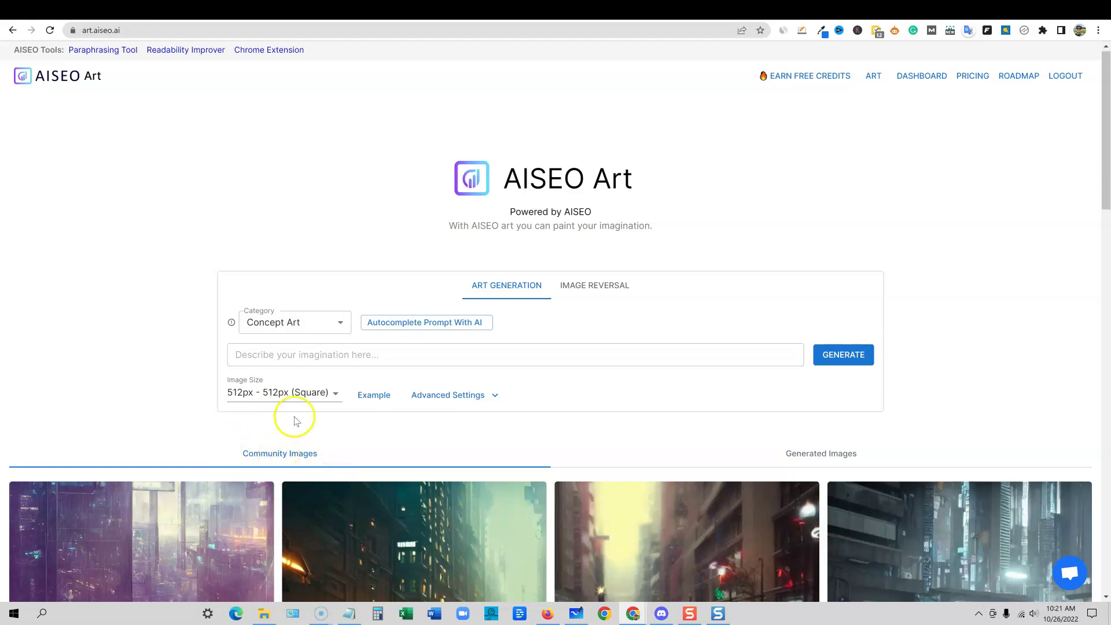
scroll(305, 443, down, 5)
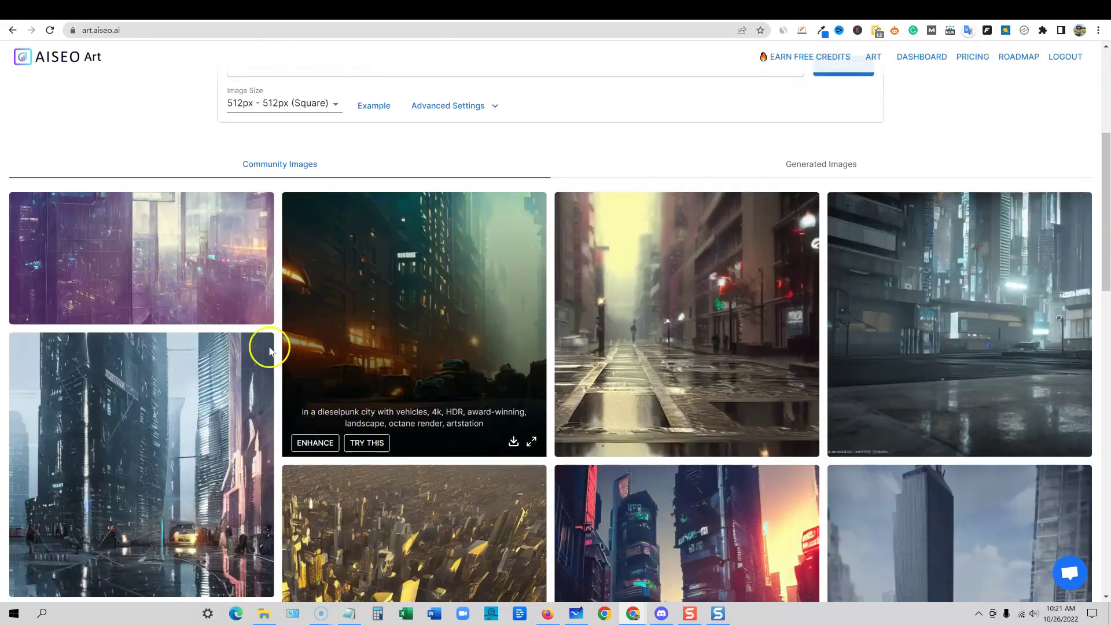
scroll(347, 318, down, 5)
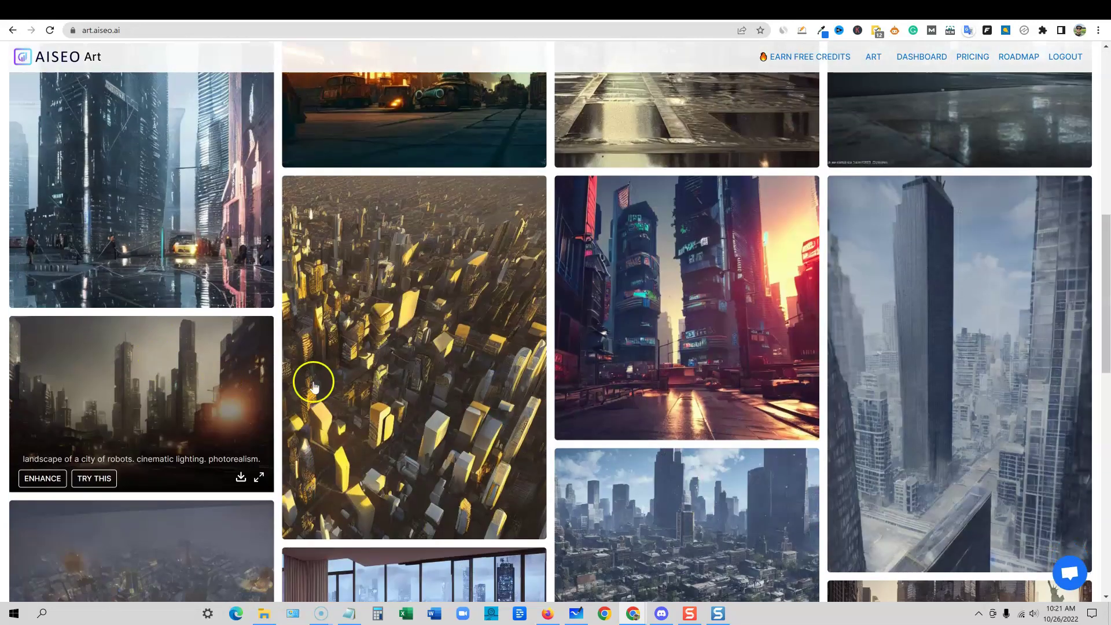
scroll(498, 342, up, 6)
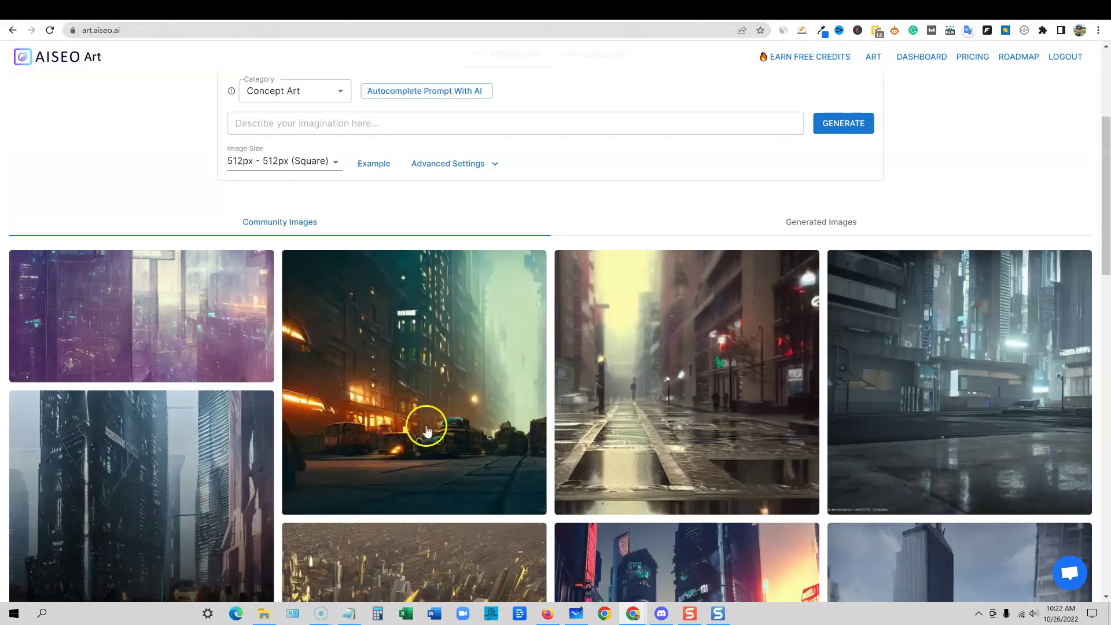
scroll(498, 438, down, 10)
scroll(499, 438, down, 5)
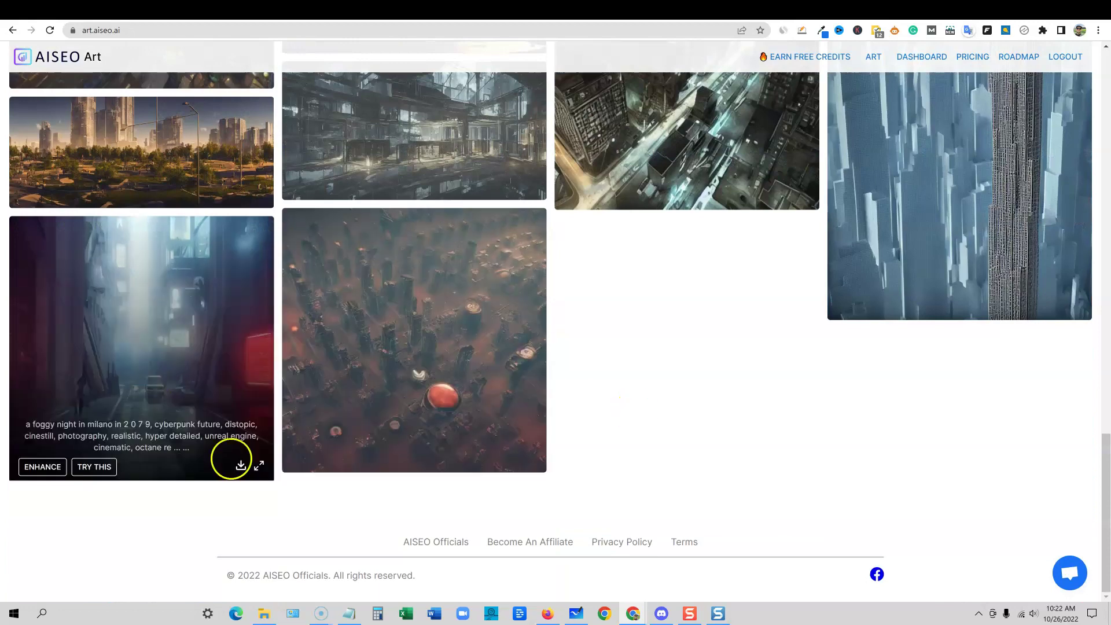
scroll(772, 424, up, 15)
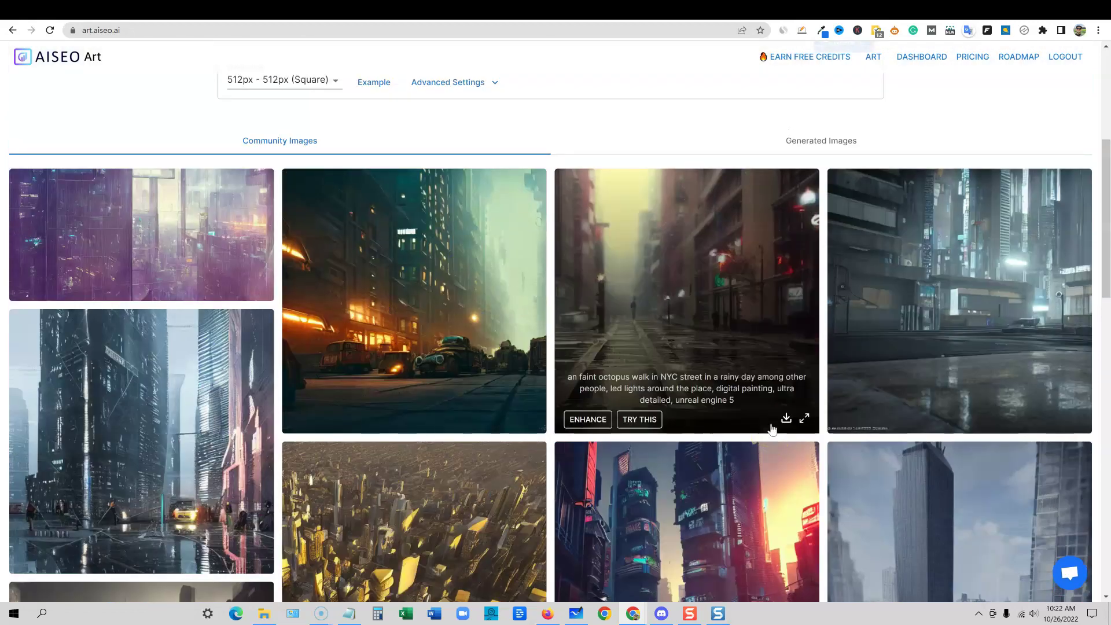
scroll(848, 303, up, 3)
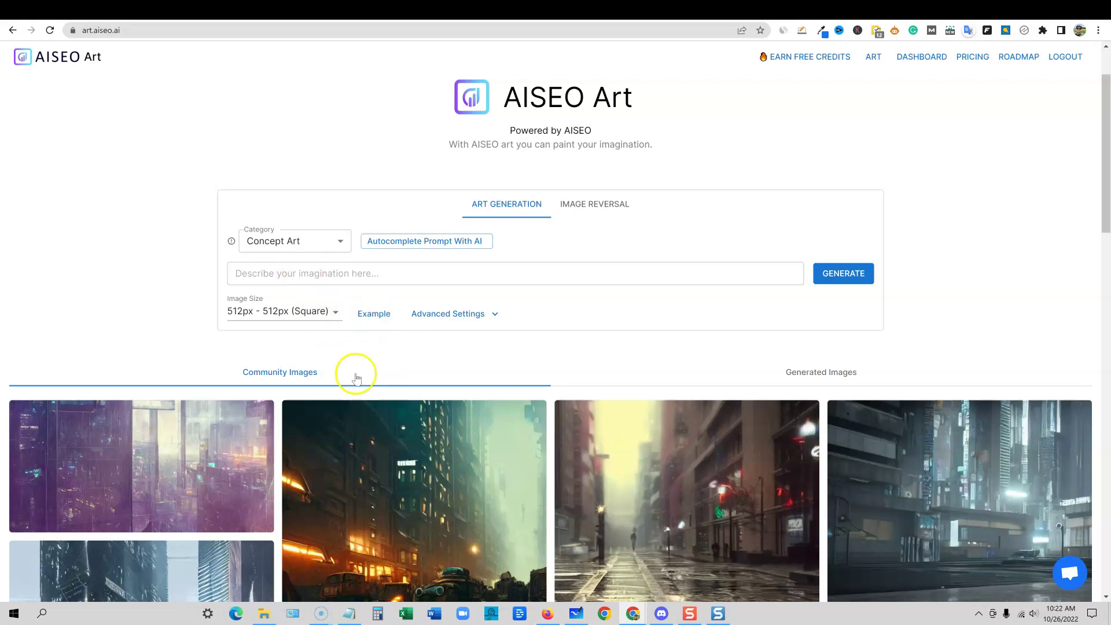
Browse the community gallery of concept-art cityscapes and read the prompt of the rainy NYC street image
scroll(382, 377, down, 7)
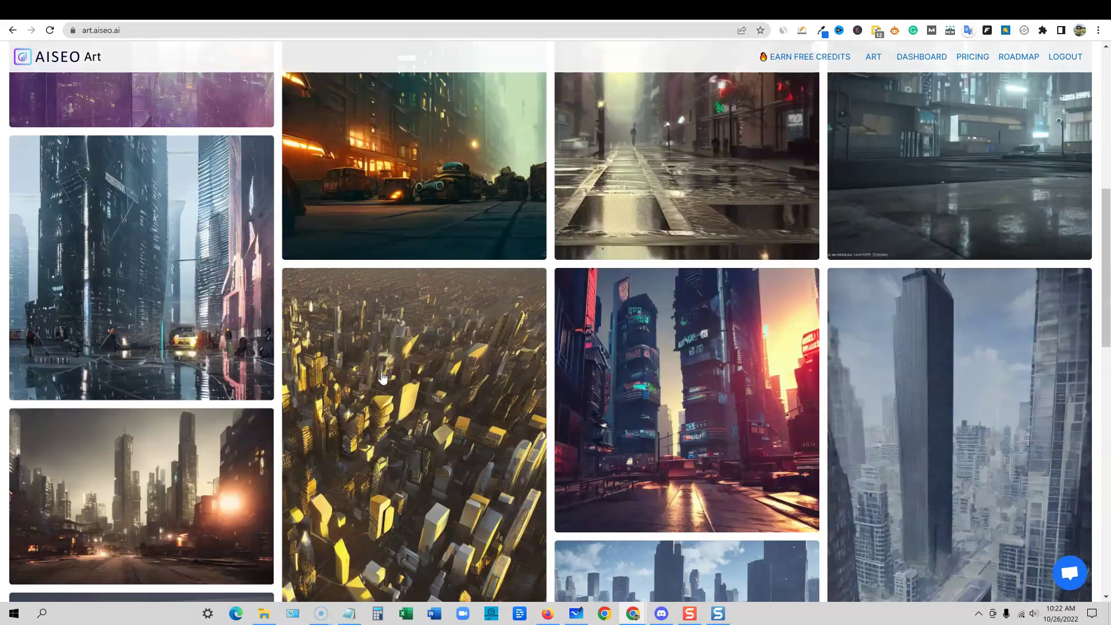
scroll(199, 397, down, 10)
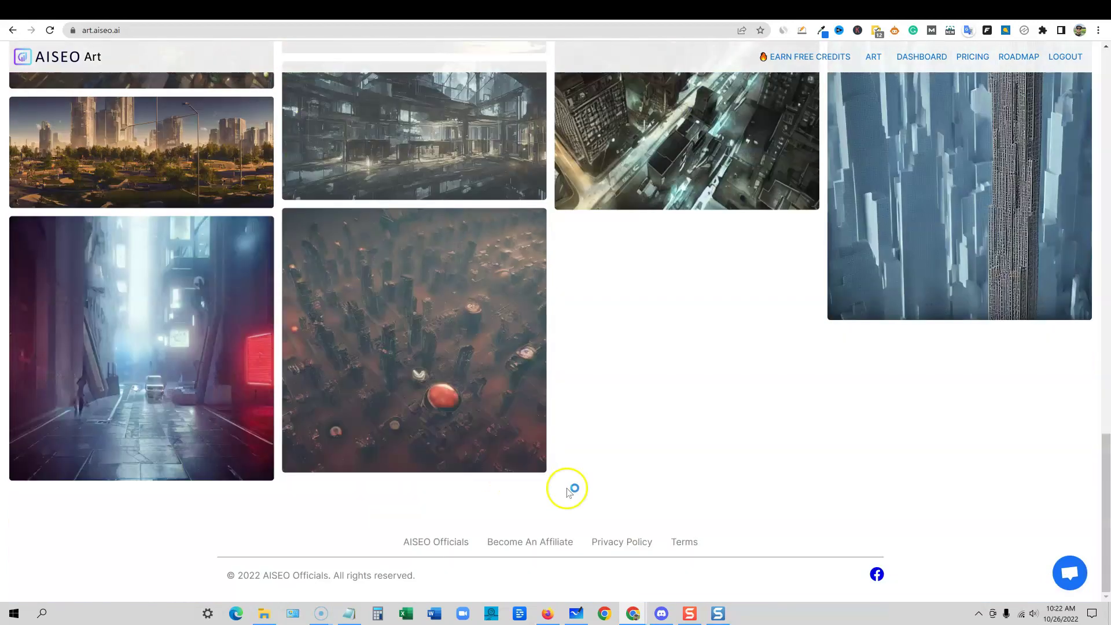
mouse_move(898, 235)
scroll(550, 354, up, 15)
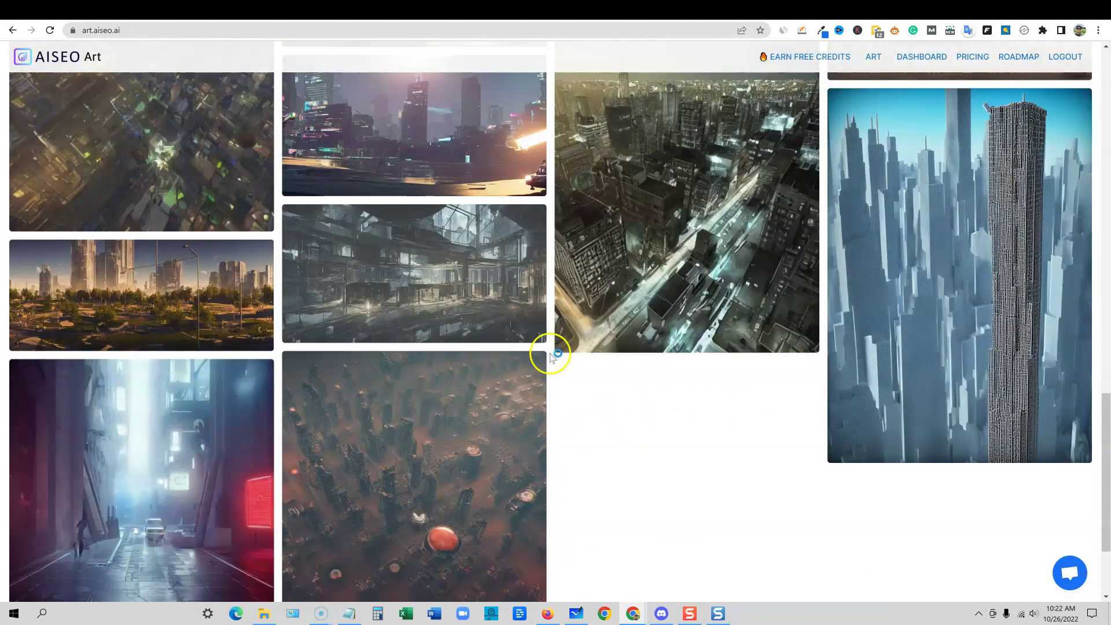
scroll(550, 354, up, 2)
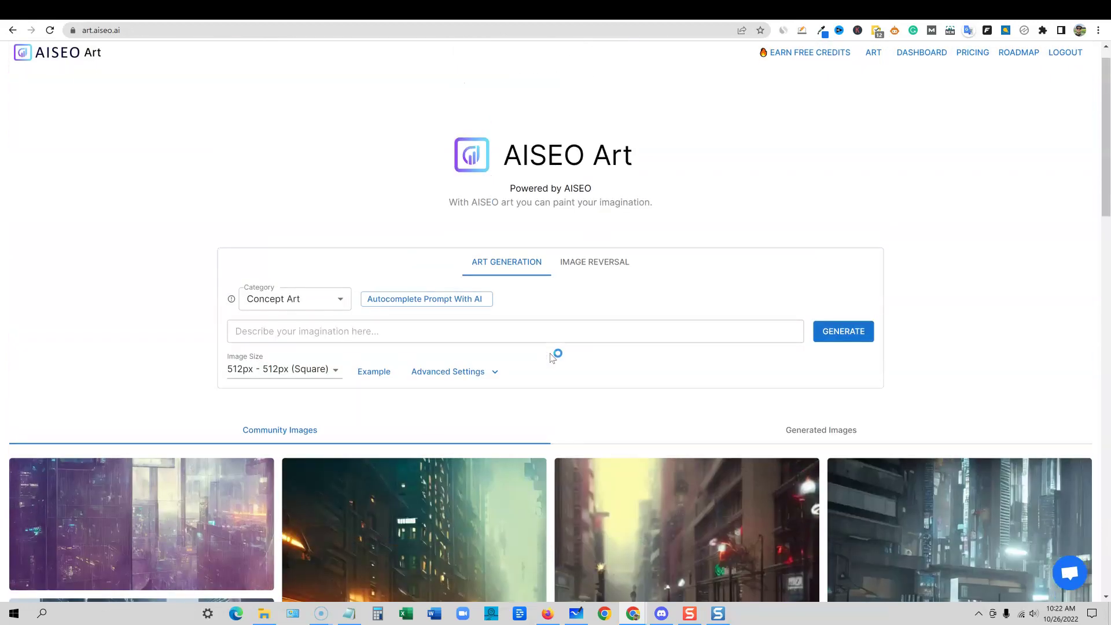
scroll(550, 360, down, 4)
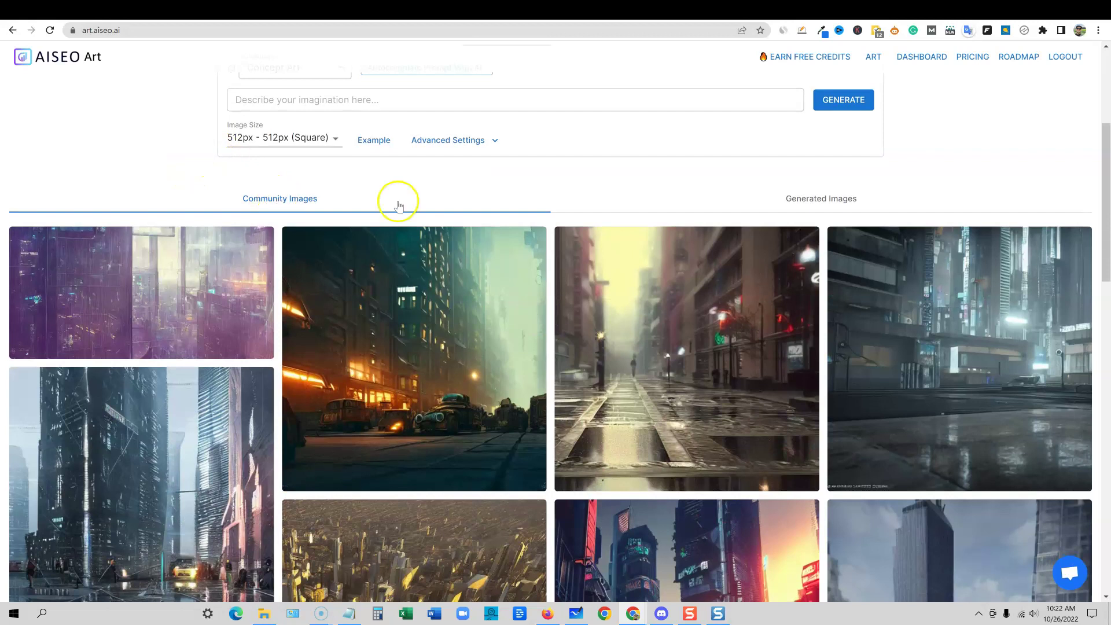
mouse_move(732, 392)
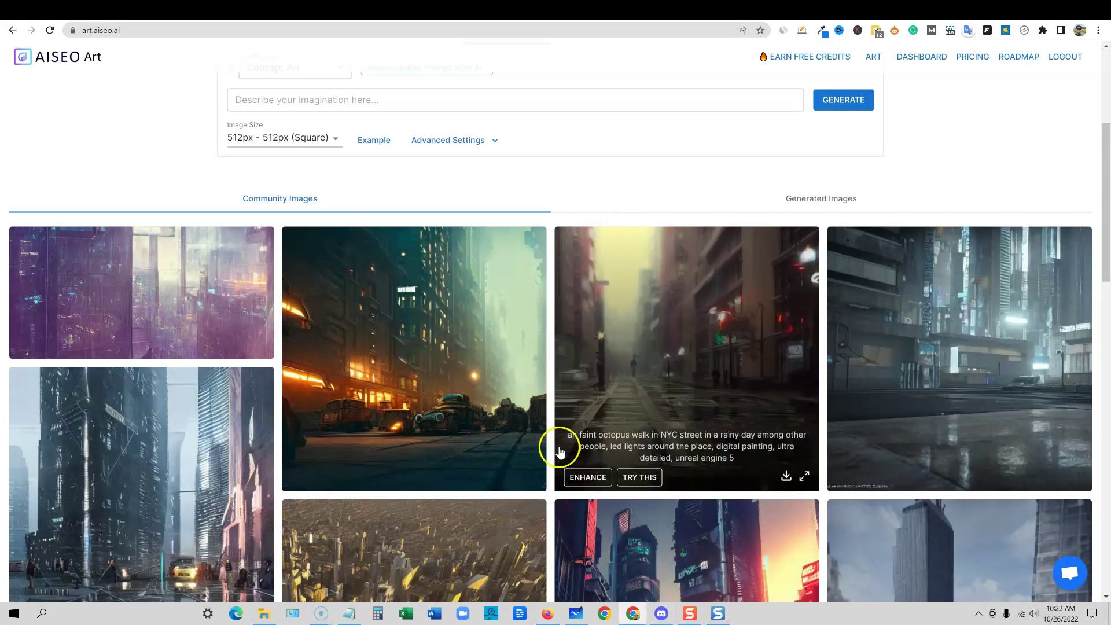
View the community cyberpunk cityscape image enlarged with its full prompt, and close the enlarged view
scroll(564, 434, down, 5)
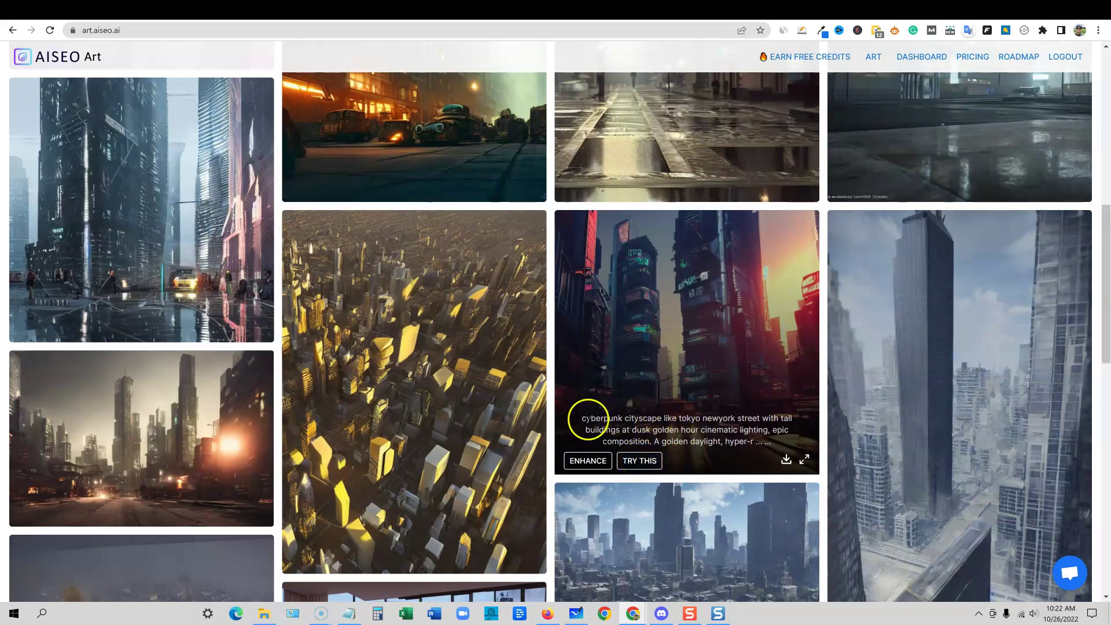
drag(589, 418, 635, 383)
click(635, 384)
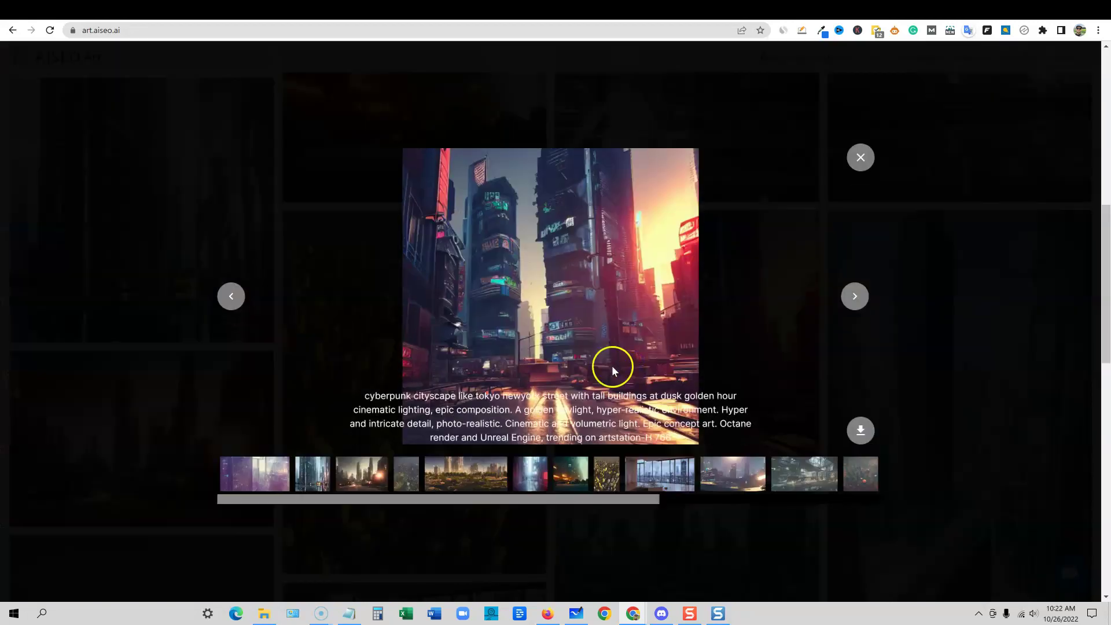
click(861, 157)
Review the available art categories and keep Concept Art selected
scroll(702, 397, up, 10)
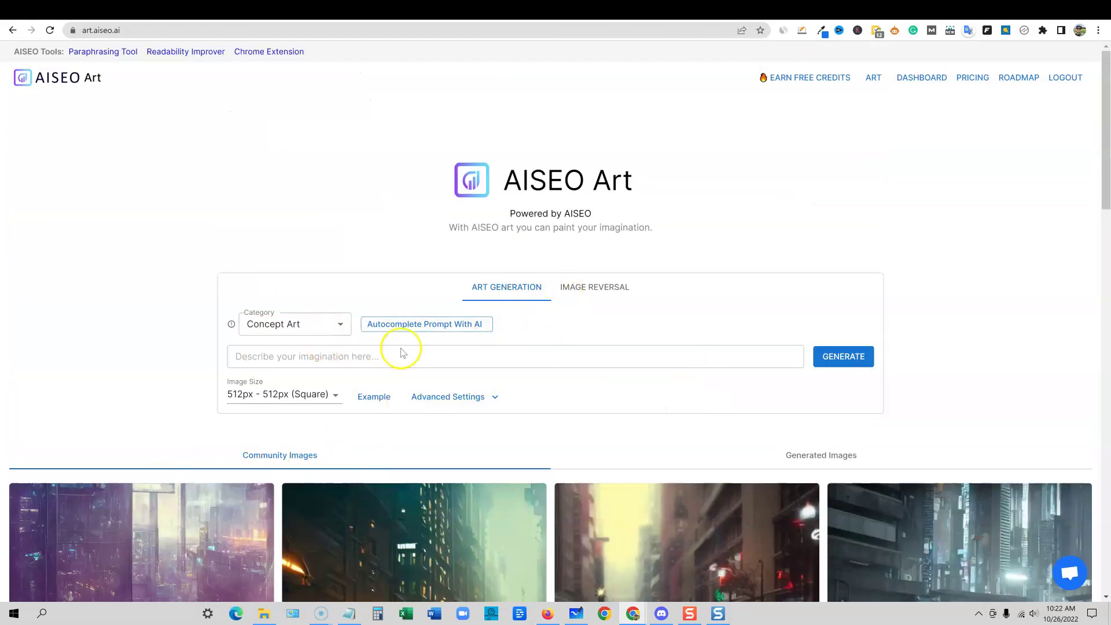
click(340, 324)
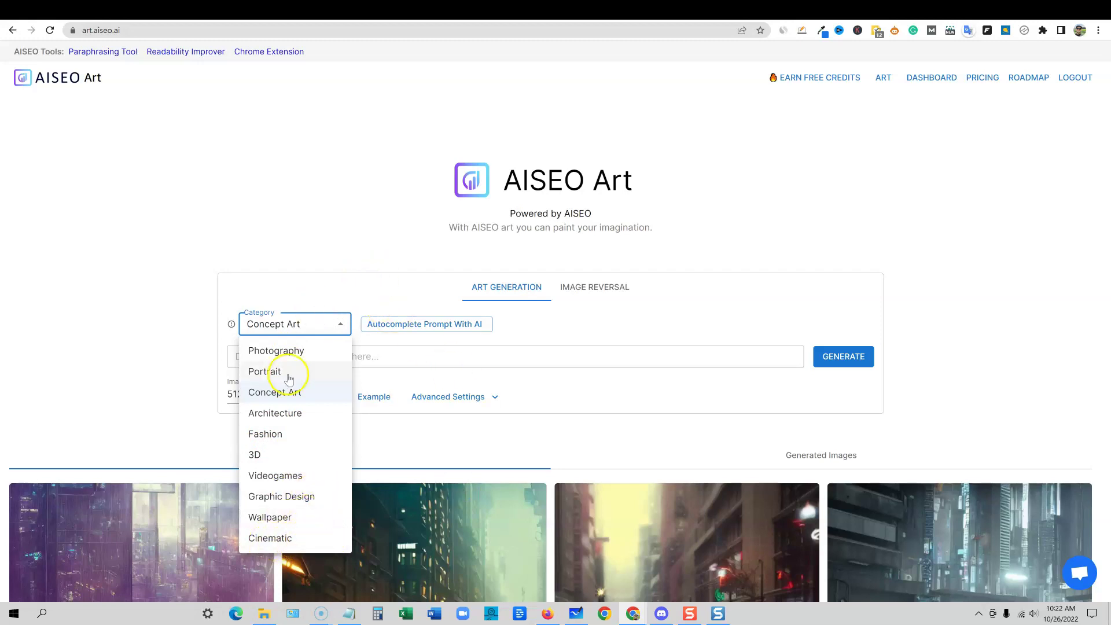
click(329, 252)
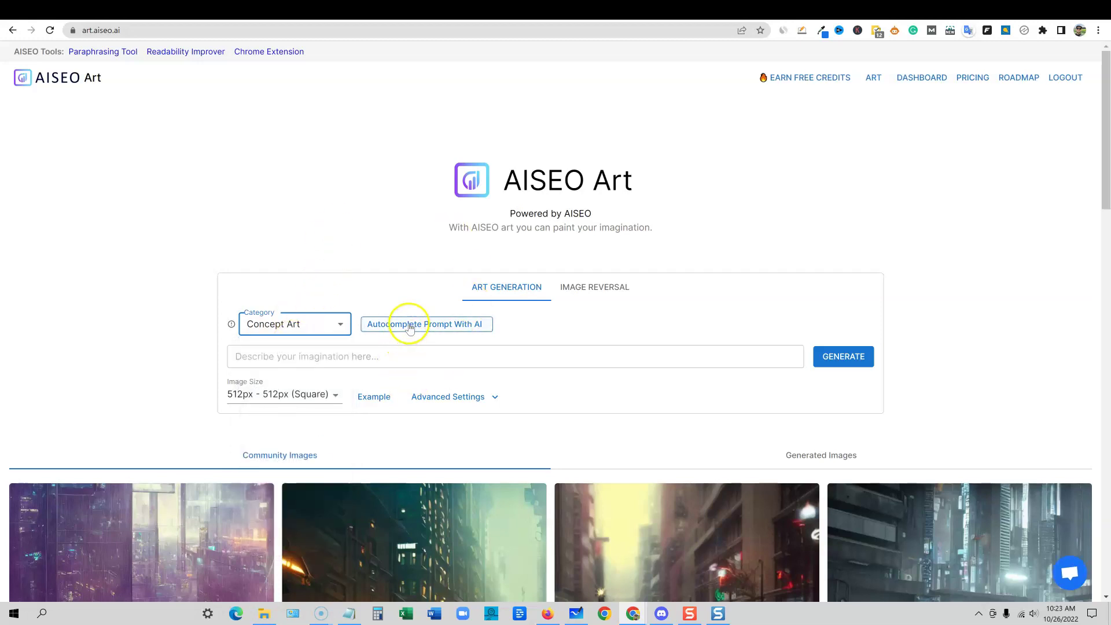
Enter "lion" as the prompt and browse the matching community images
click(343, 359)
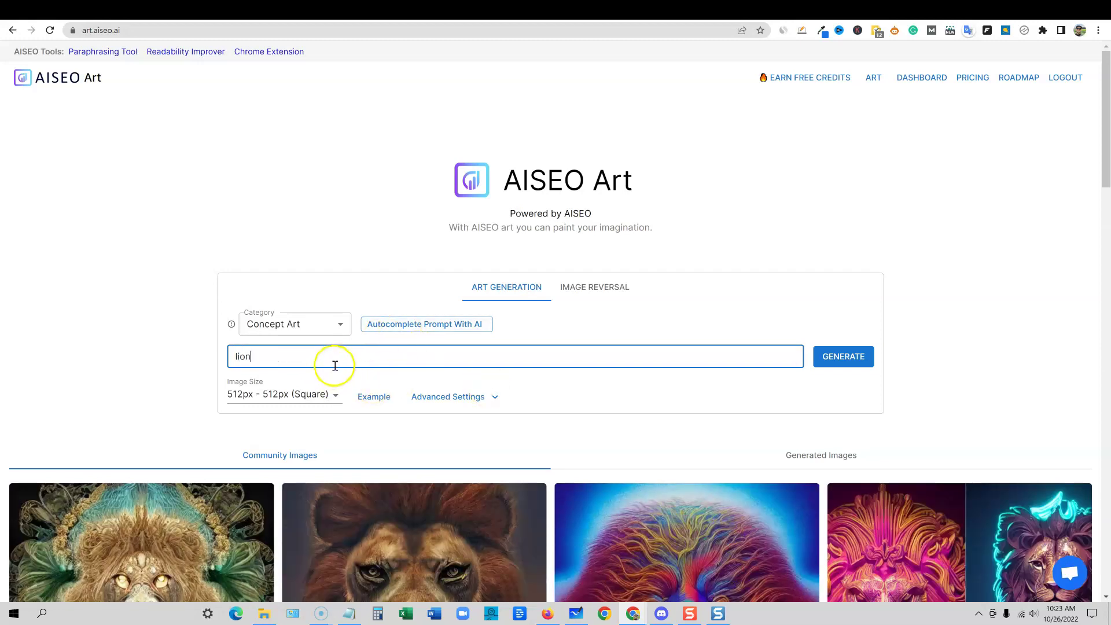
scroll(285, 353, down, 3)
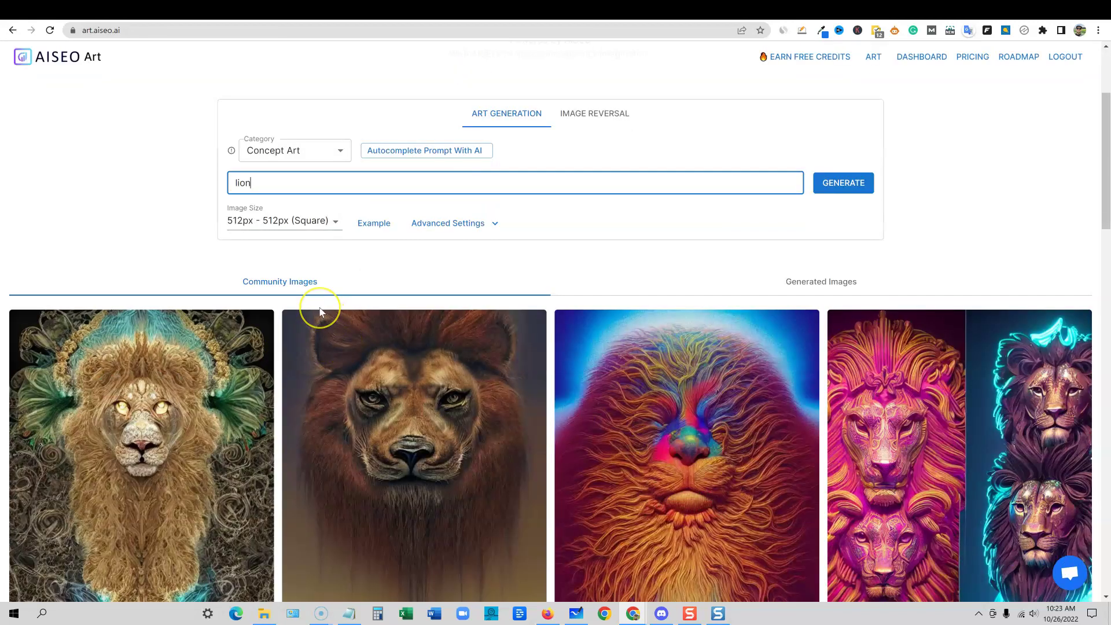
scroll(942, 342, down, 3)
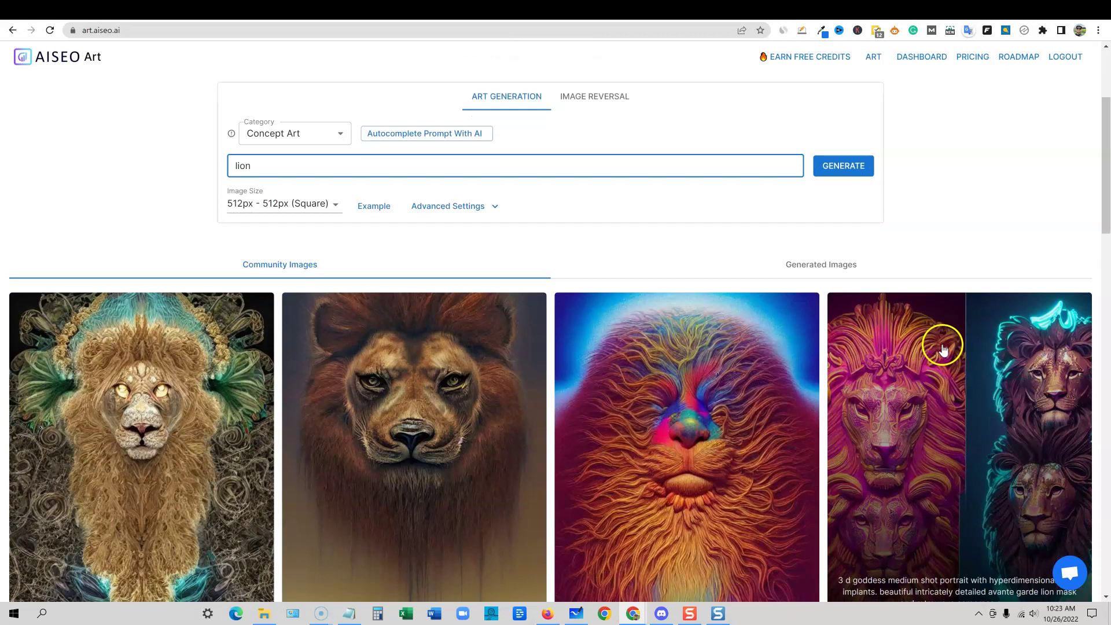
Replace the prompt with "money" and browse the matching community images and their prompts
scroll(355, 250, up, 6)
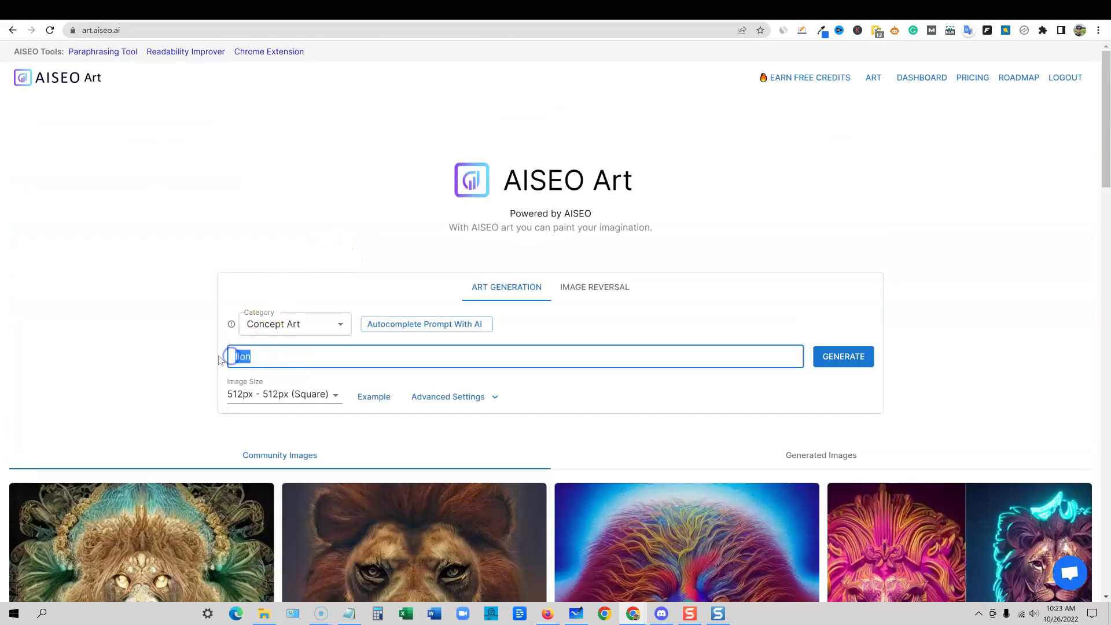
key(Return)
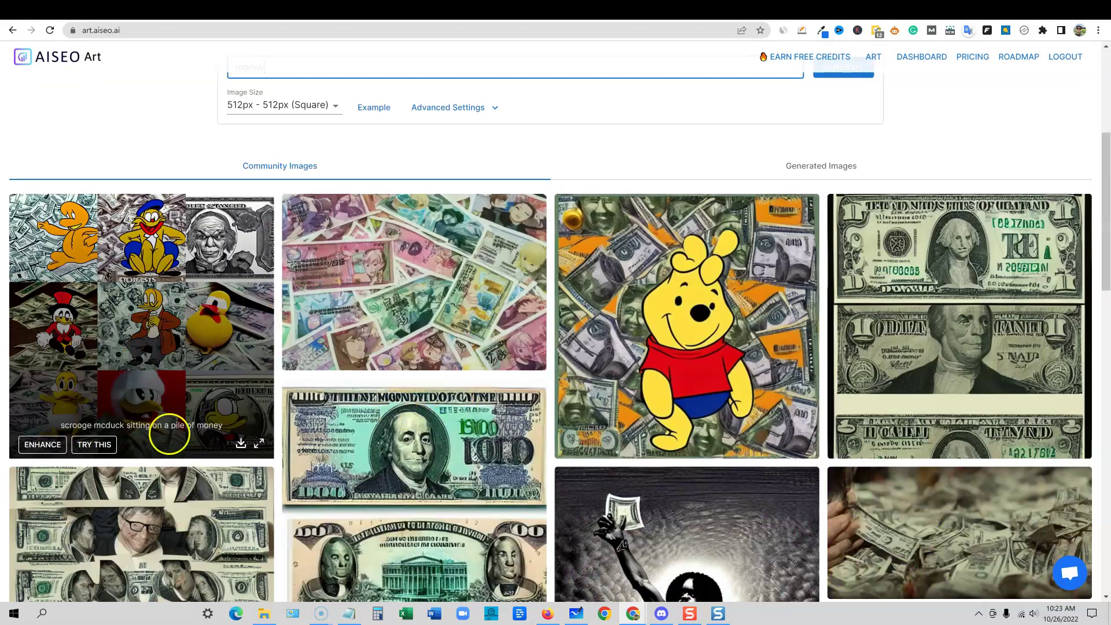
scroll(897, 471, down, 10)
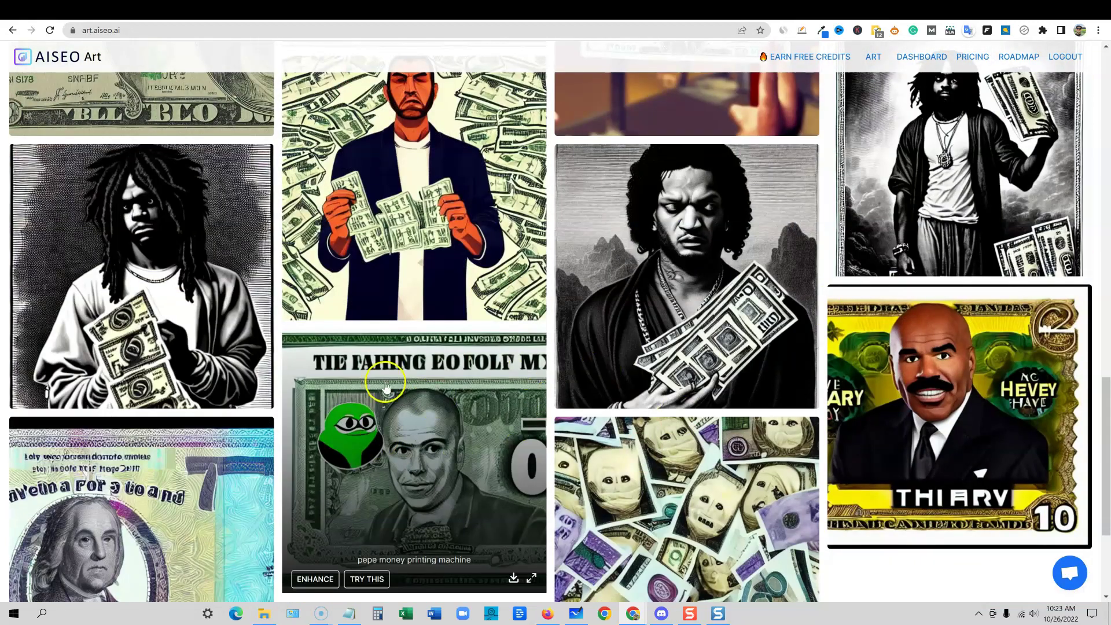
scroll(602, 410, down, 1)
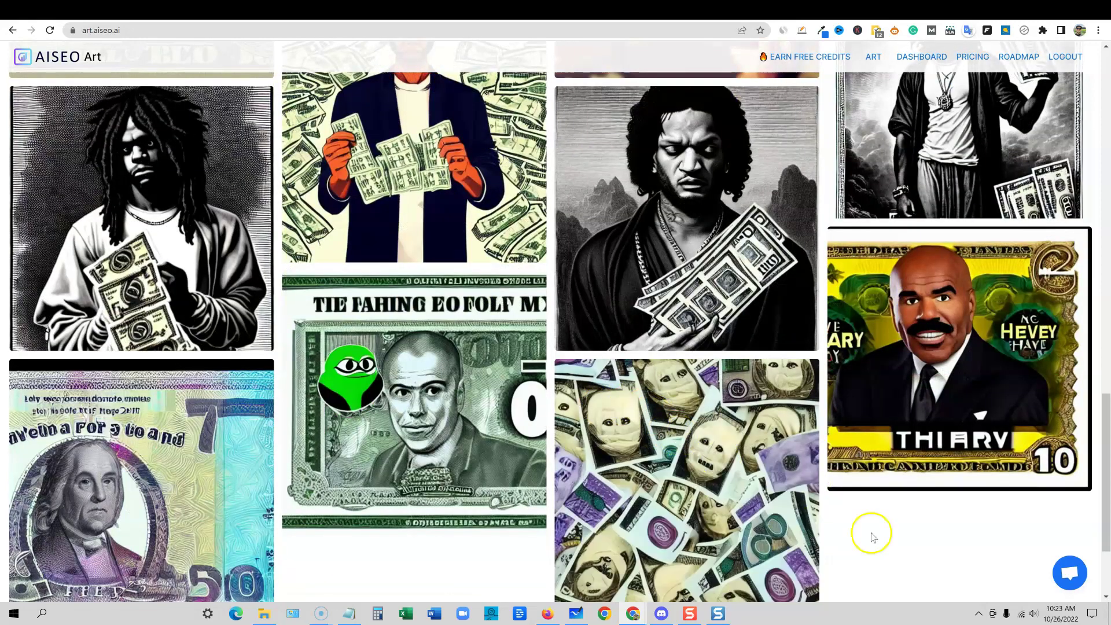
scroll(405, 480, down, 3)
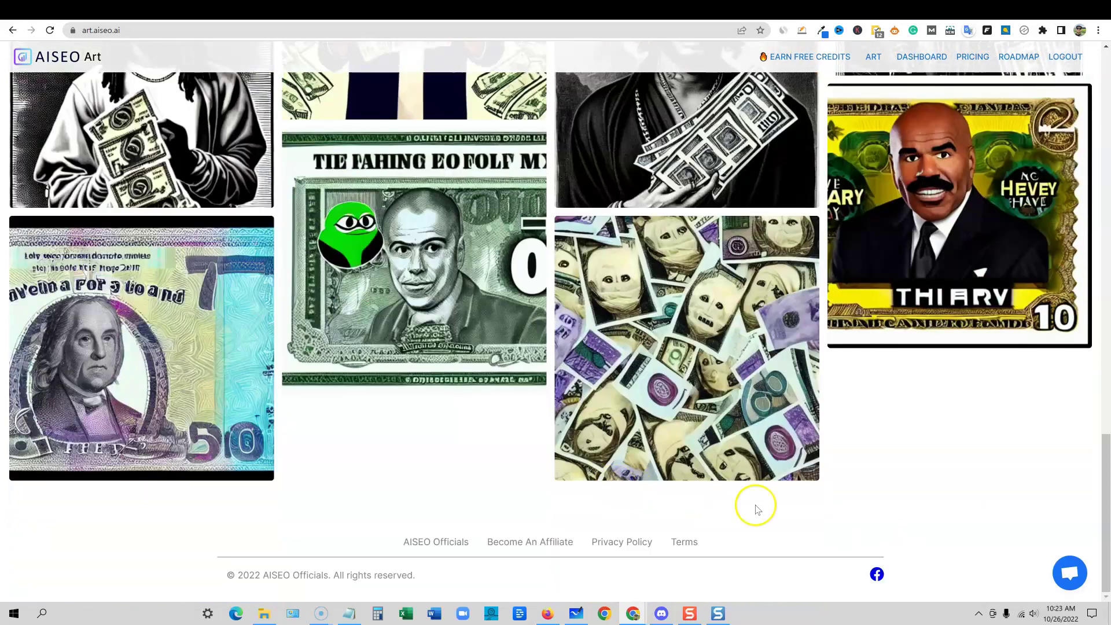
scroll(658, 492, up, 15)
scroll(642, 538, down, 2)
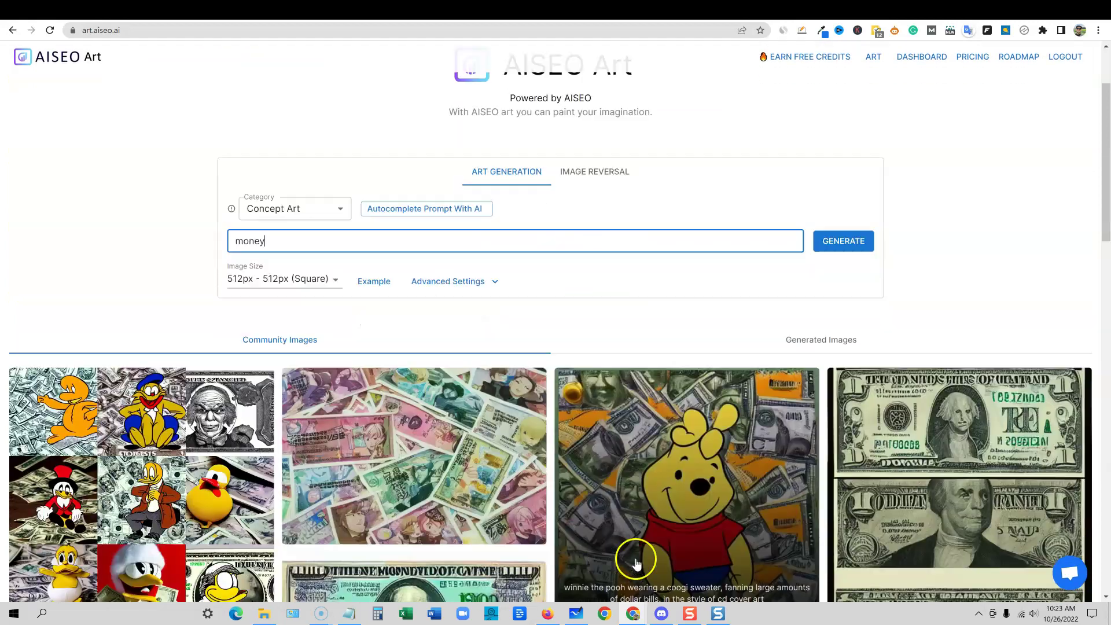
Change the prompt back to "lion" and look through the lion community images
scroll(347, 382, up, 3)
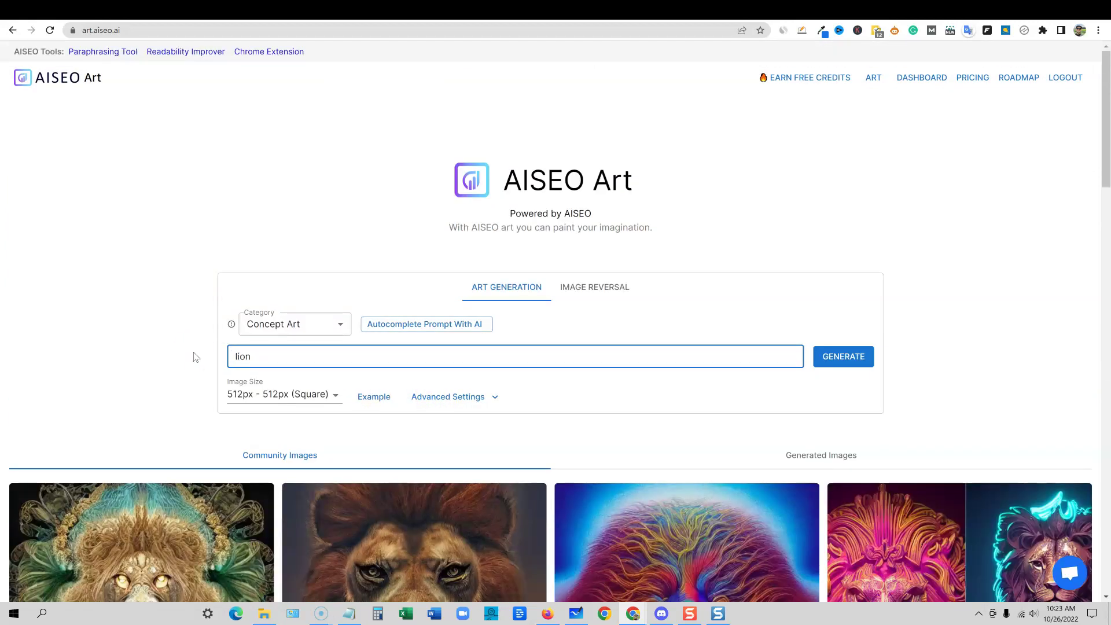
scroll(213, 414, down, 5)
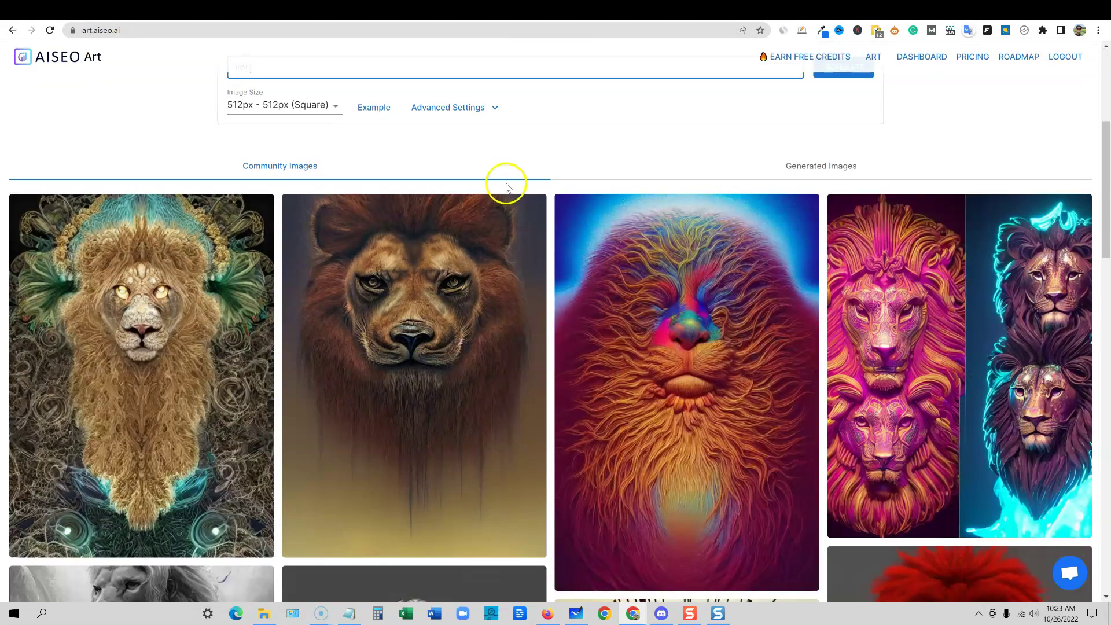
scroll(504, 188, up, 2)
scroll(423, 417, down, 6)
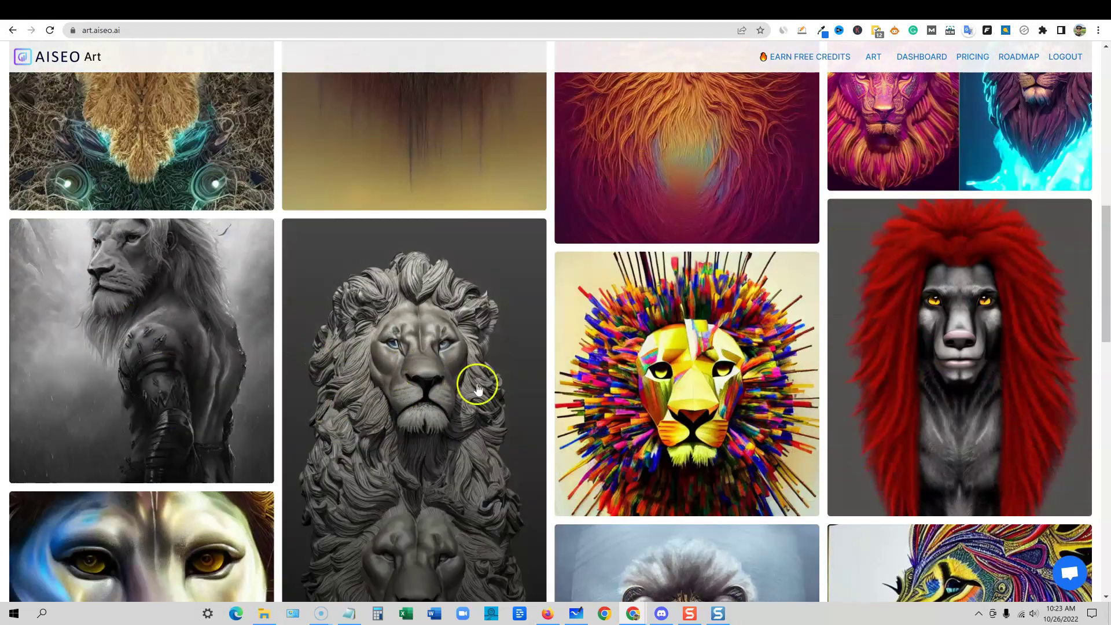
scroll(350, 380, up, 10)
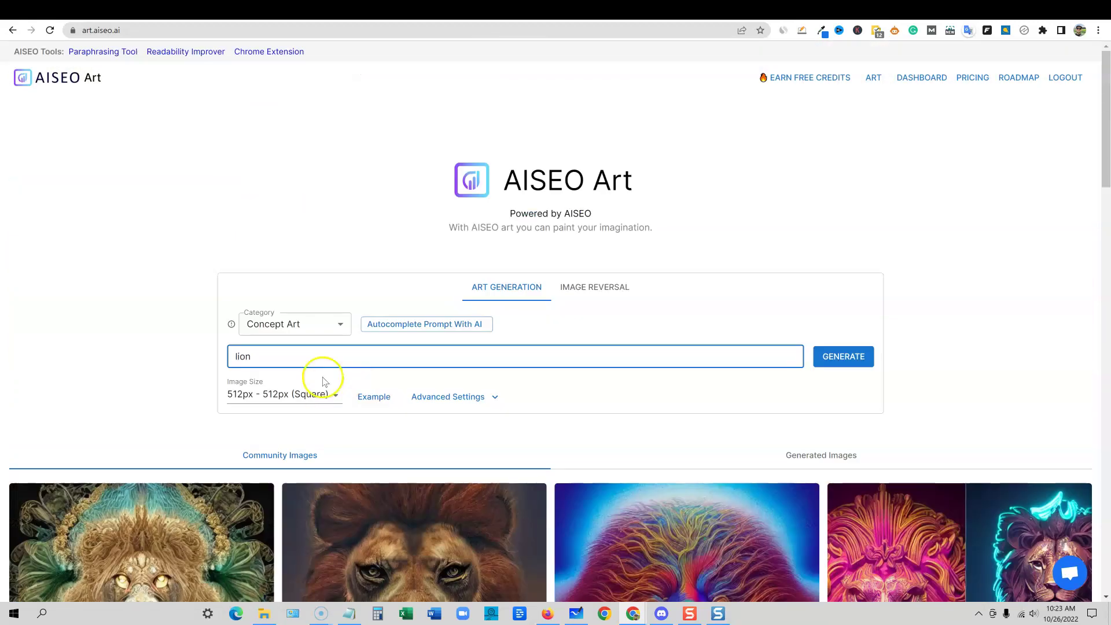
Autocomplete the lion prompt with AI and generate a Concept Art image from the expanded text
click(421, 326)
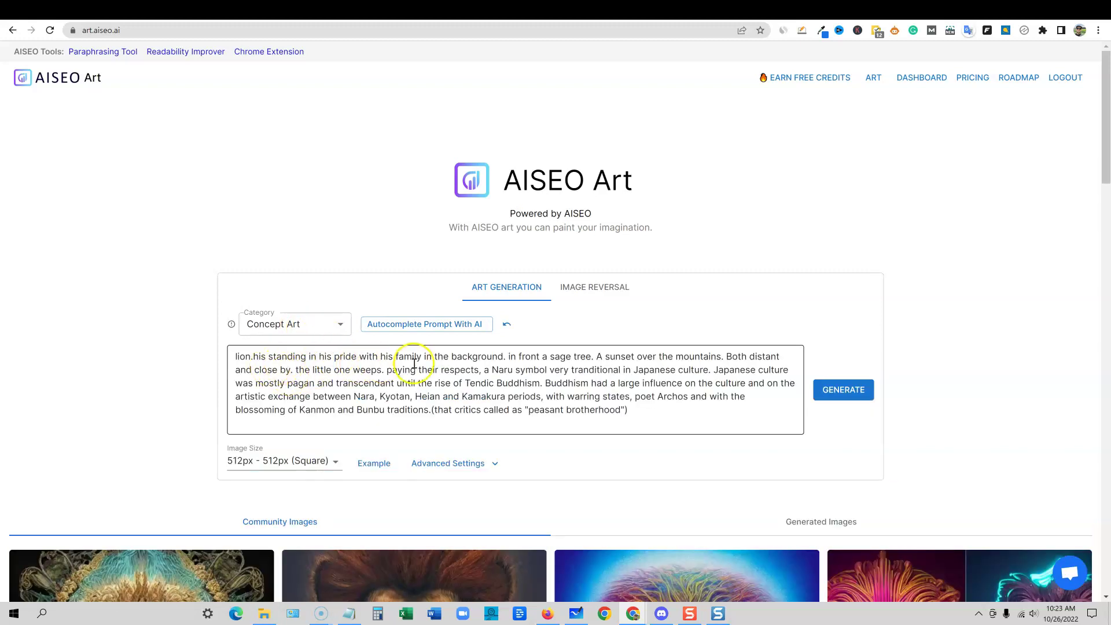
drag(638, 409, 149, 340)
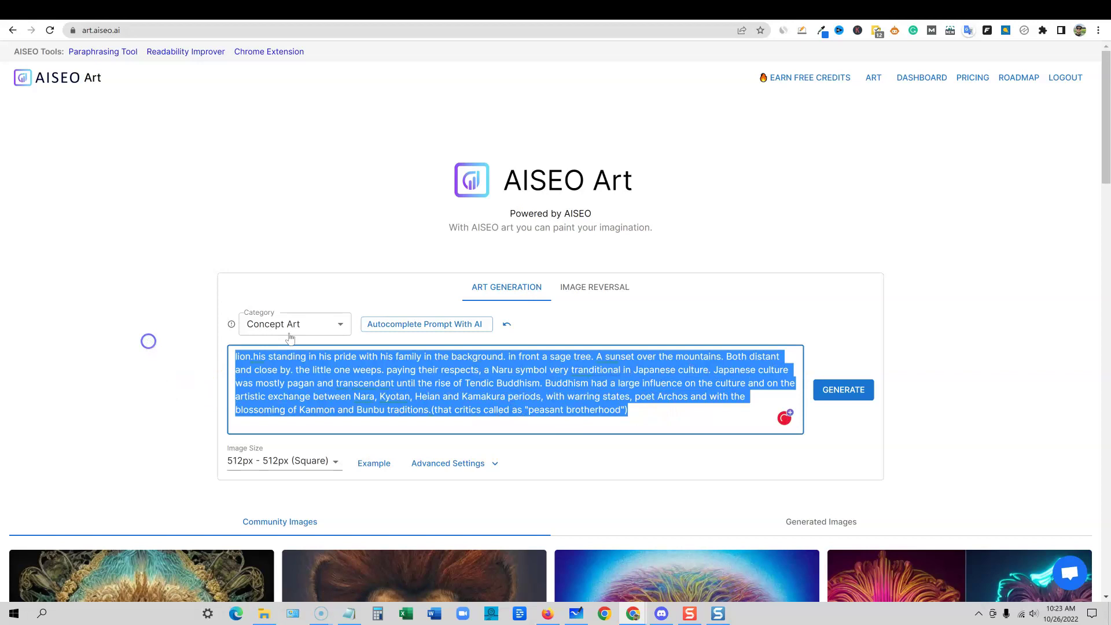
click(848, 389)
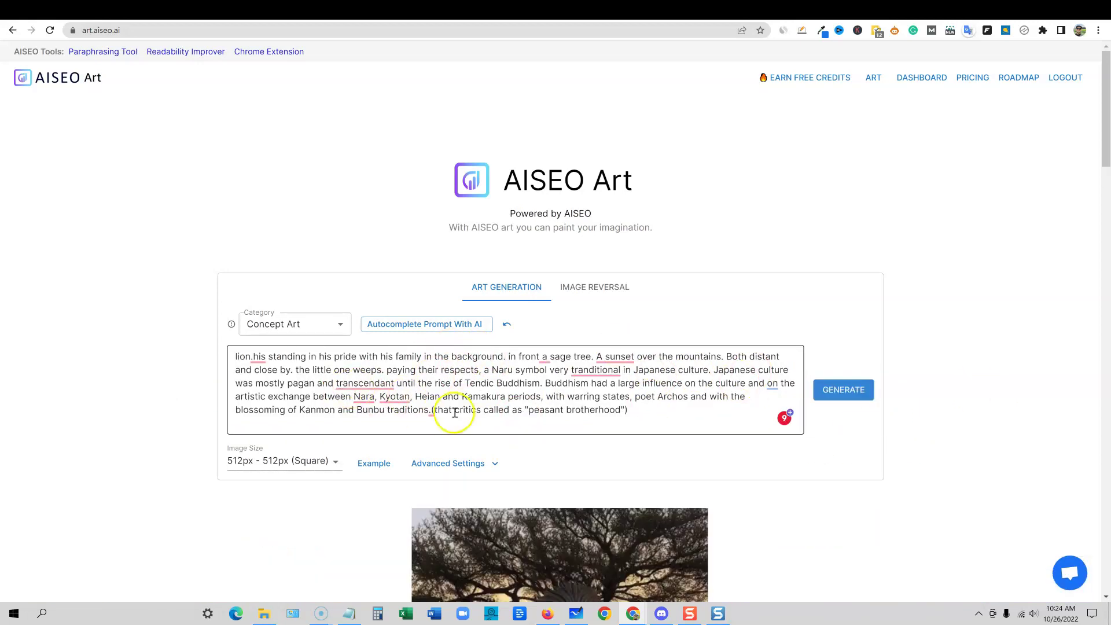
scroll(660, 403, down, 5)
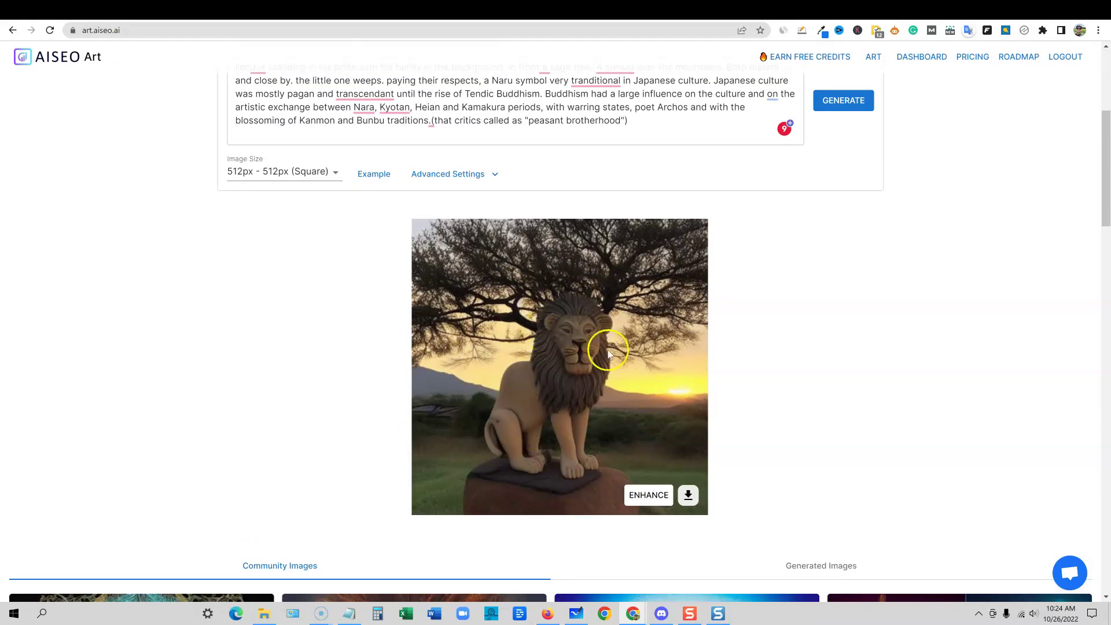
scroll(822, 427, up, 5)
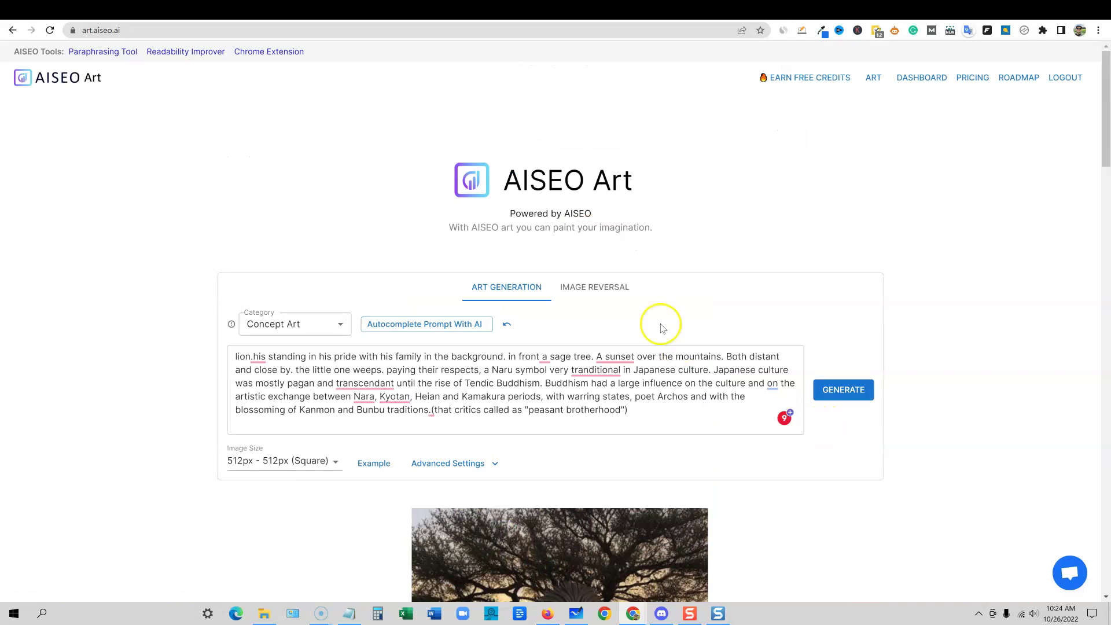
Switch from art generation to Image Reversal and look over its options
click(607, 289)
scroll(822, 529, down, 3)
scroll(826, 531, up, 3)
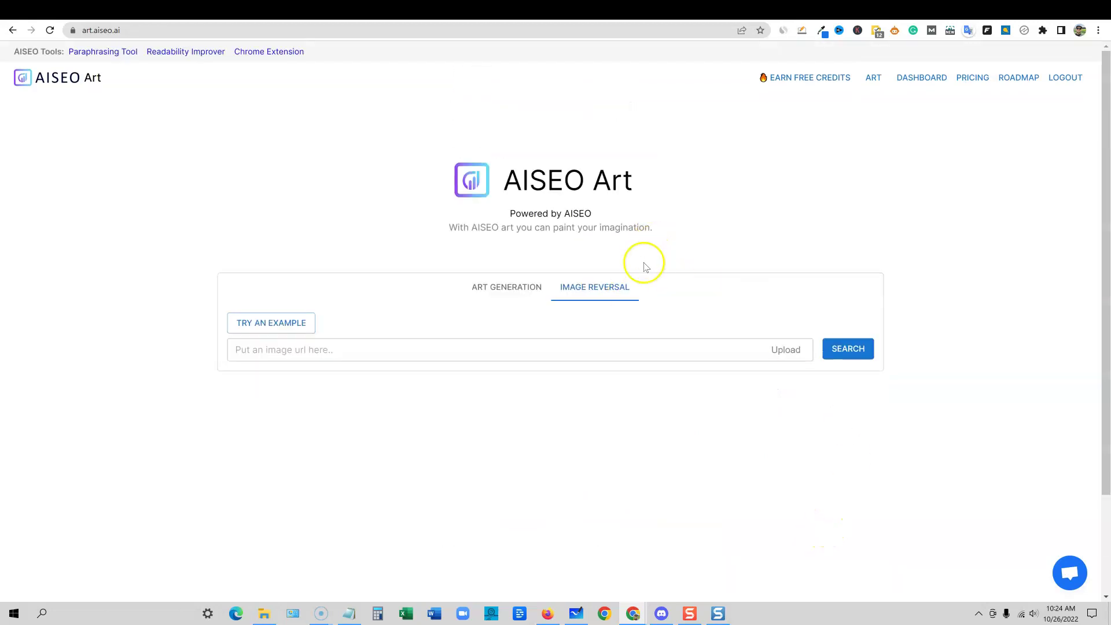
In the Google Images results for "make money with animals", copy the link address of the previewed photo of a woman with dogs
click(784, 13)
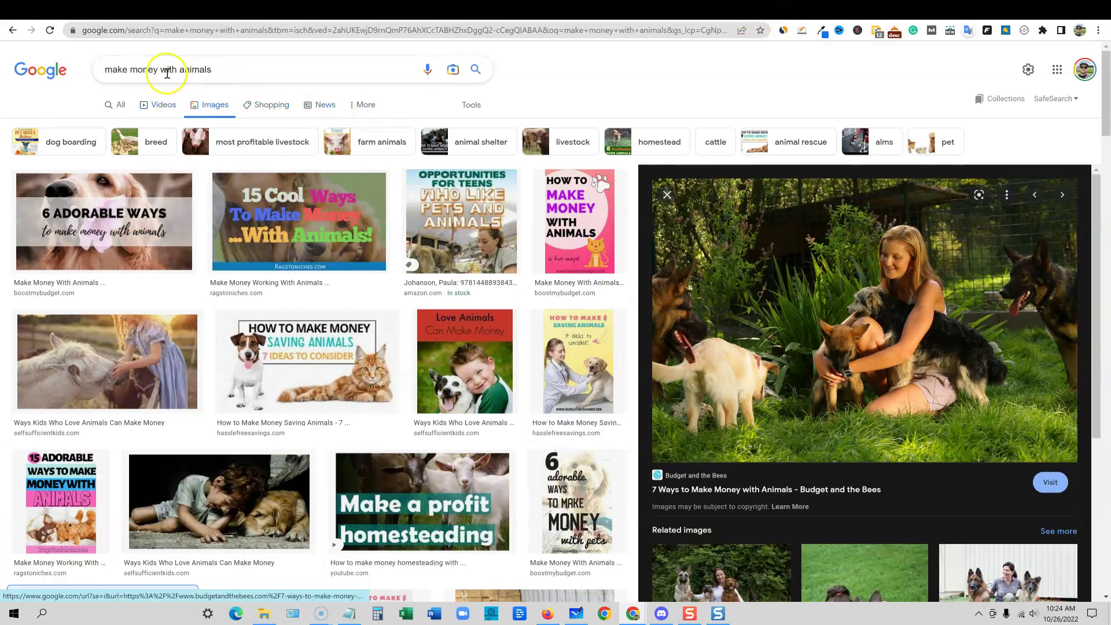
click(243, 71)
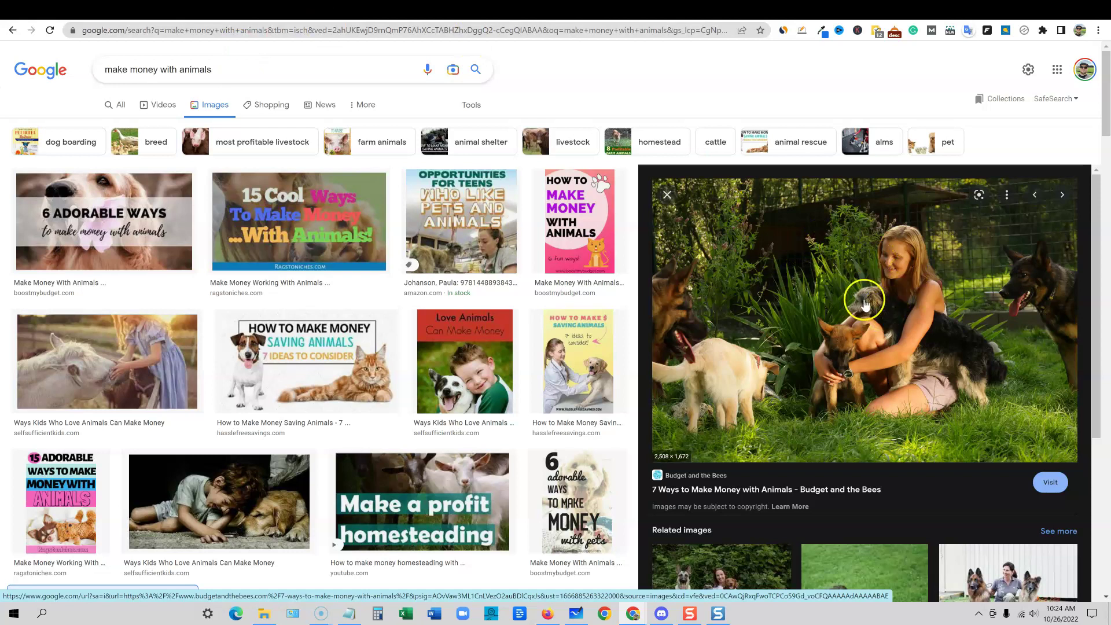
right_click(889, 318)
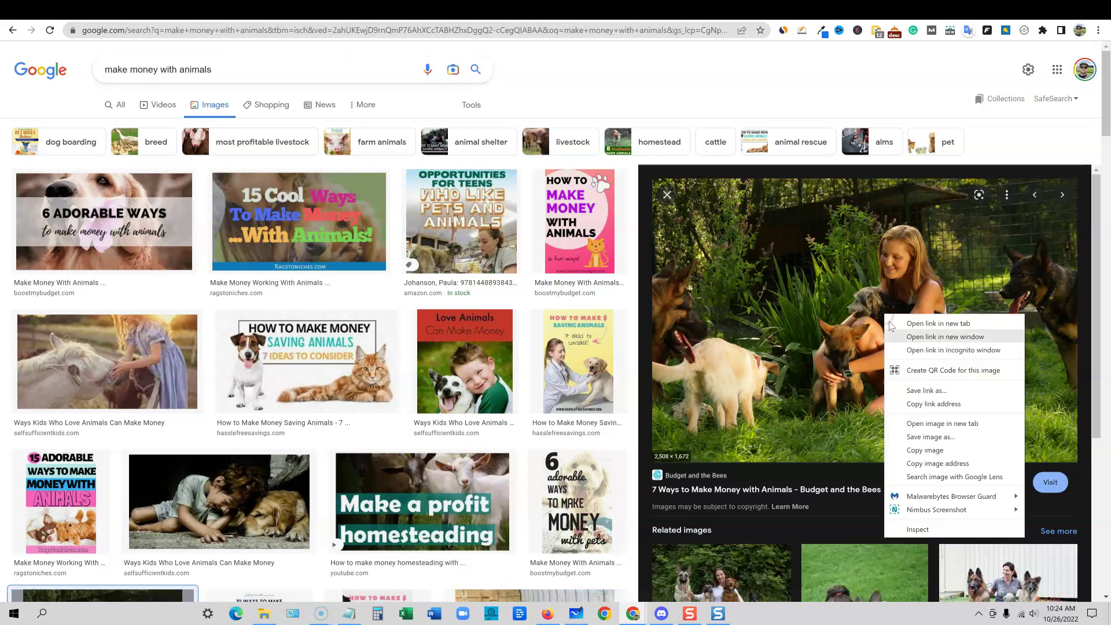
click(938, 409)
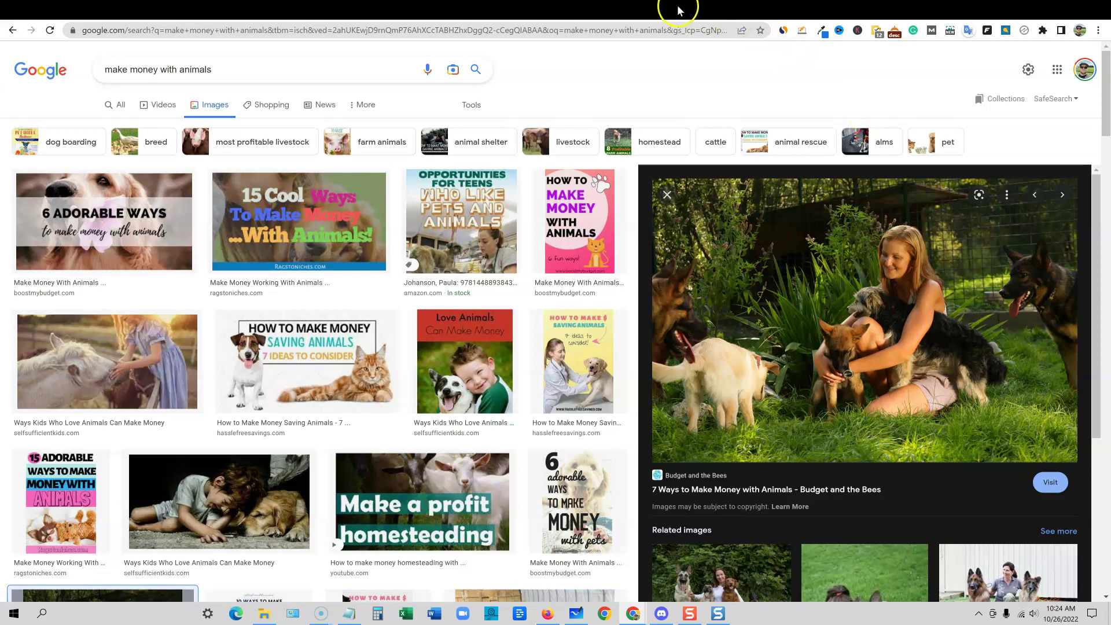
Return to AISEO Art and paste the copied link as the image URL for Image Reversal
click(601, 9)
click(322, 348)
key(ctrl+v)
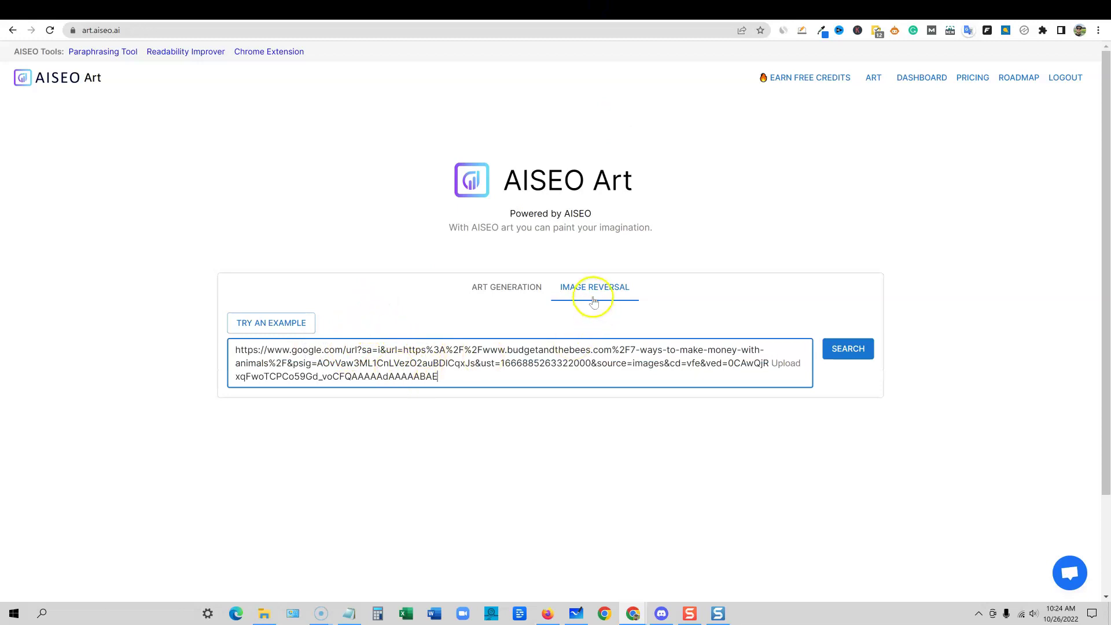
click(834, 349)
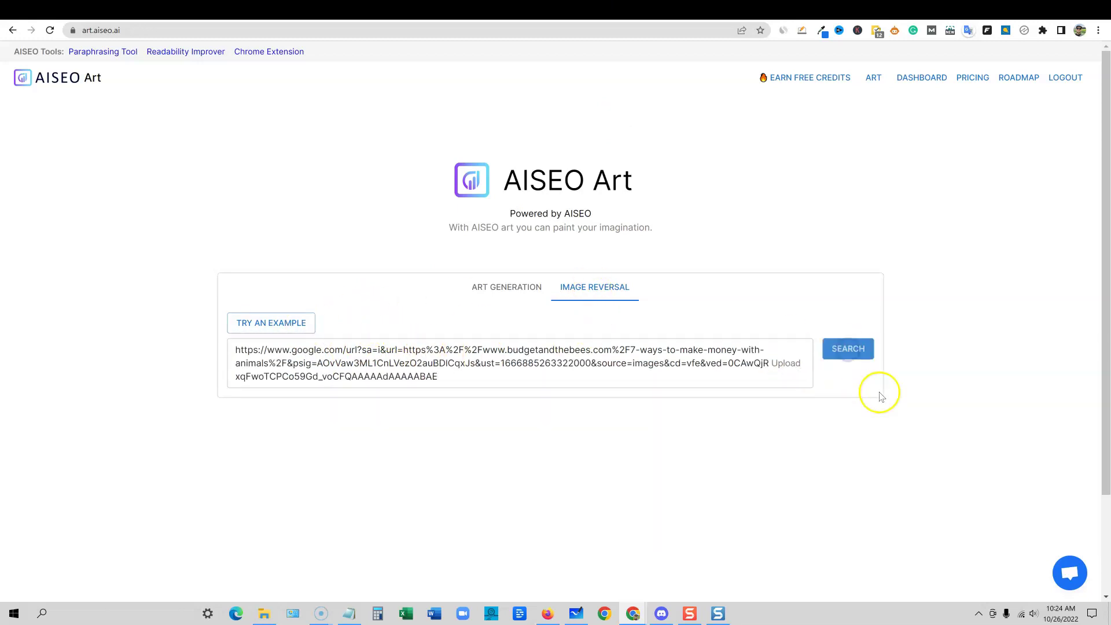
click(672, 345)
key(ctrl+a)
text(https://www.budgetandthebees.com/wp-content/uploads/2021/10/35567708_m.jpg)
click(866, 357)
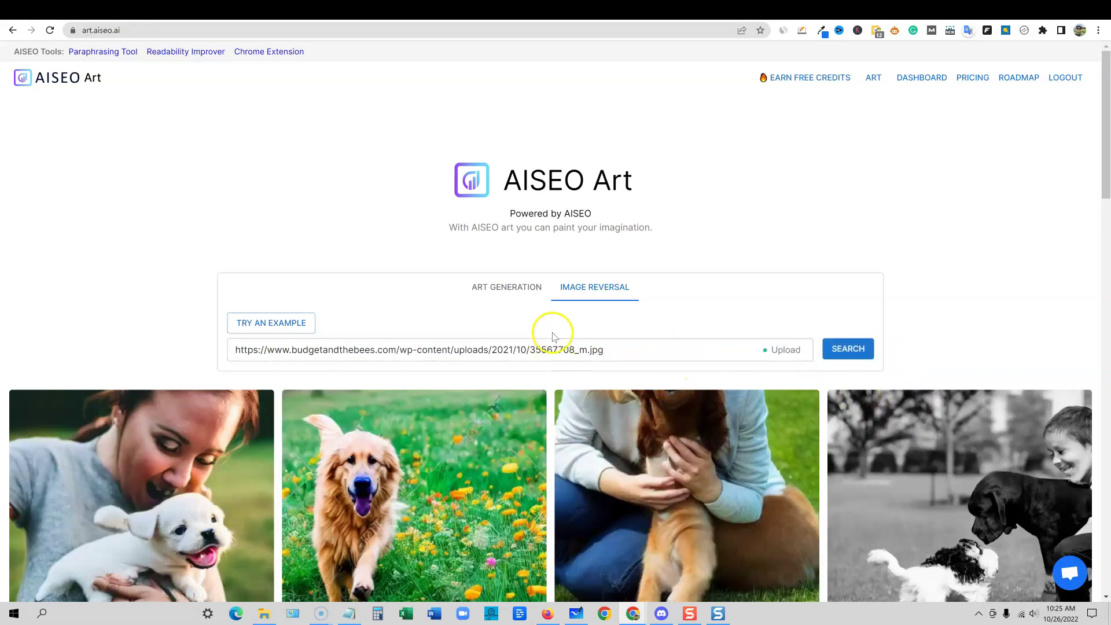
Look through the dog and people images found by Image Reversal and read the prompts behind them
scroll(552, 328, down, 6)
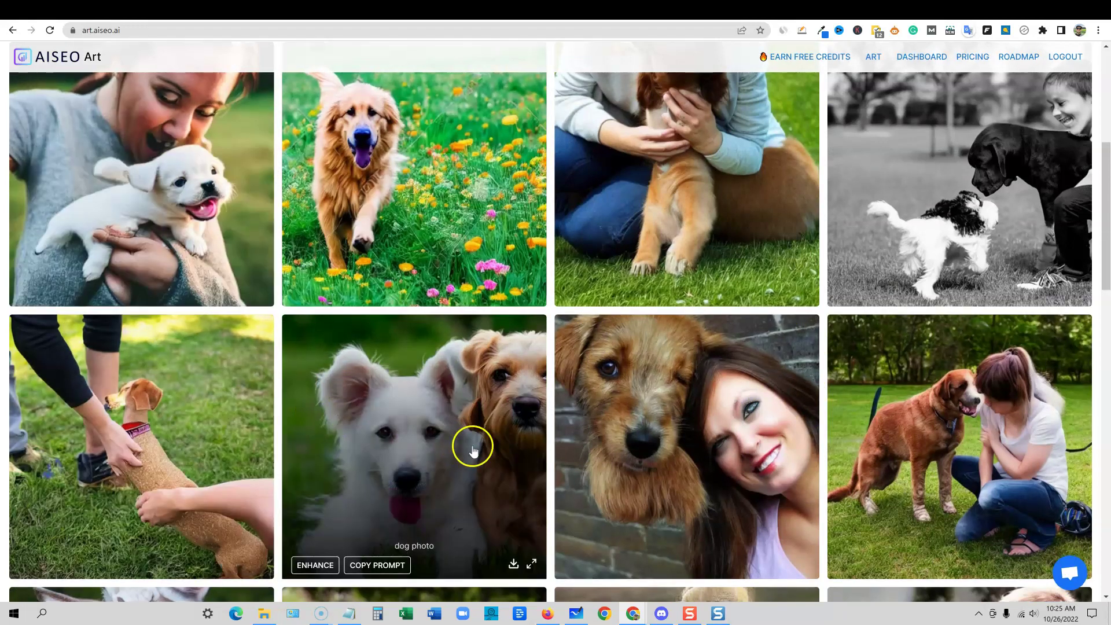
scroll(474, 447, down, 2)
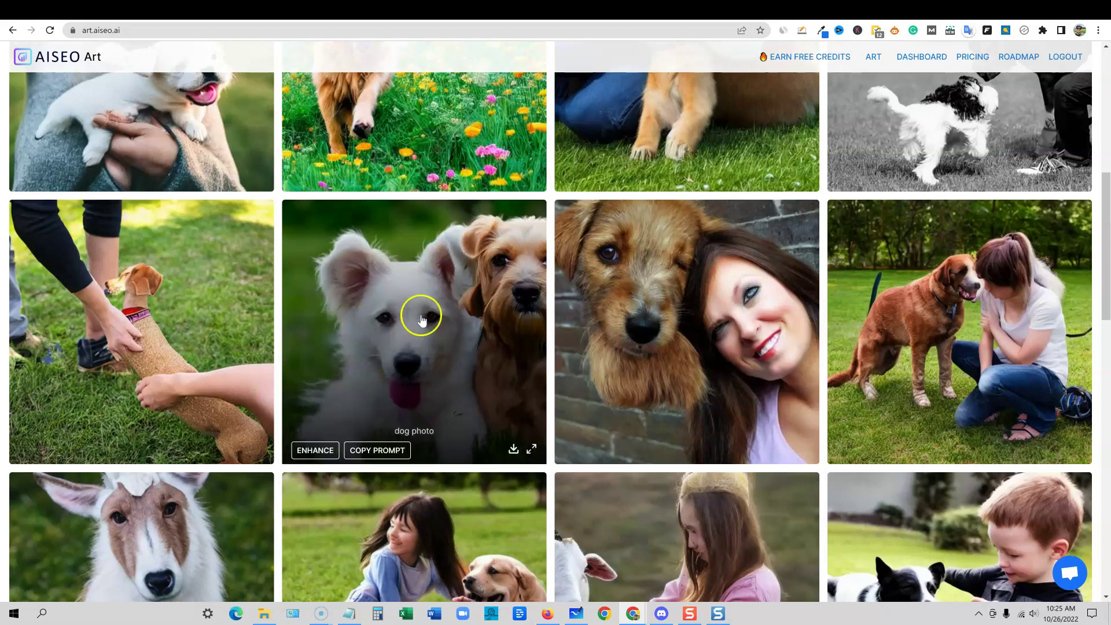
scroll(955, 364, down, 3)
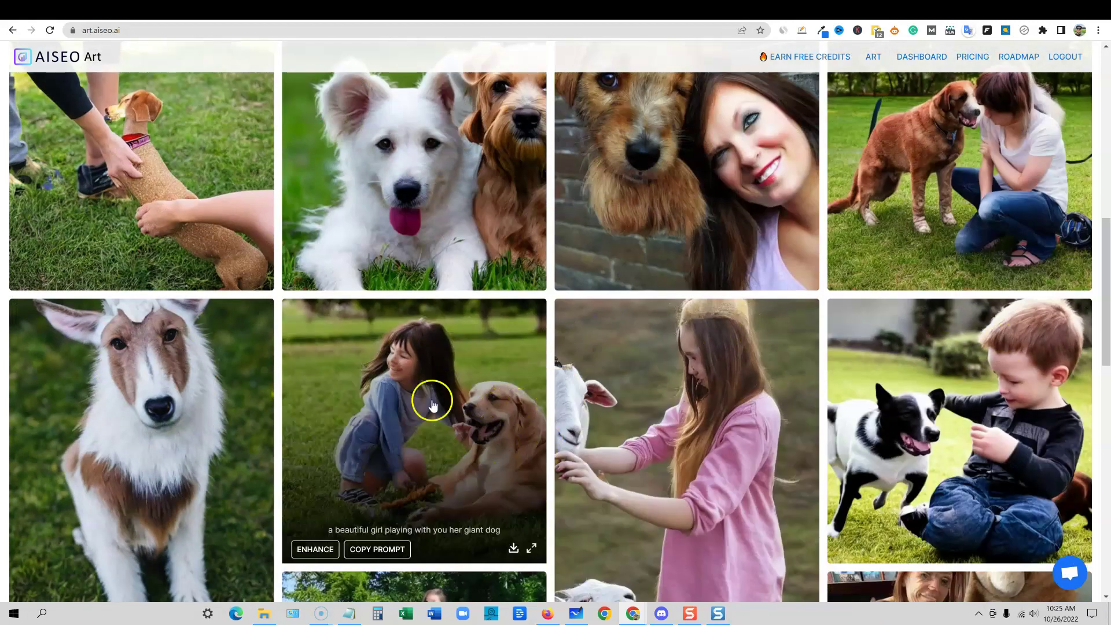
scroll(724, 415, down, 4)
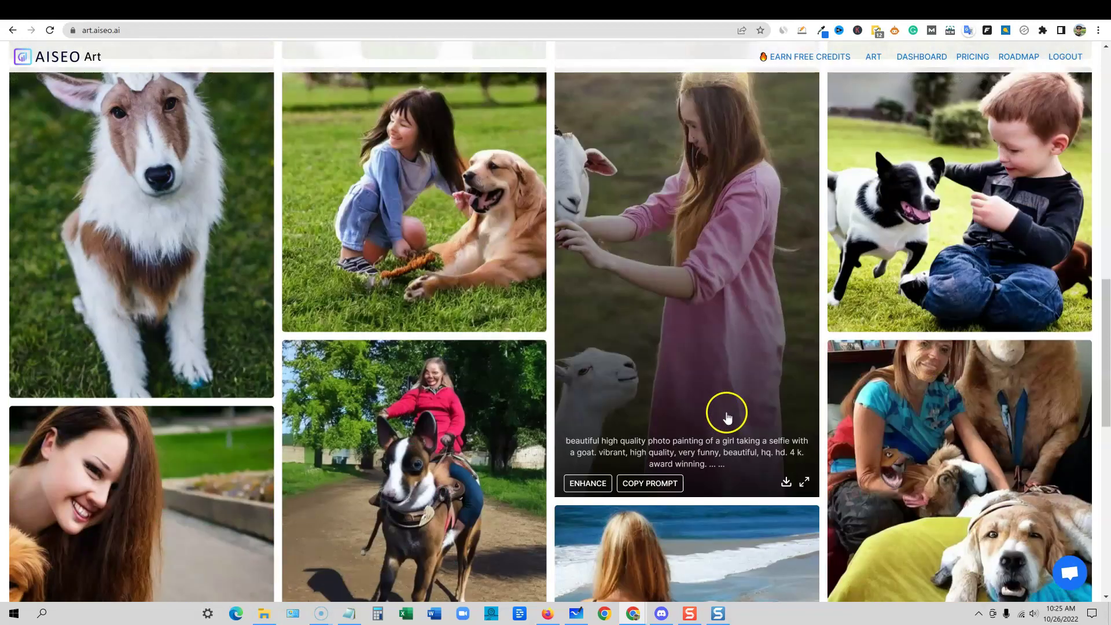
scroll(728, 414, down, 3)
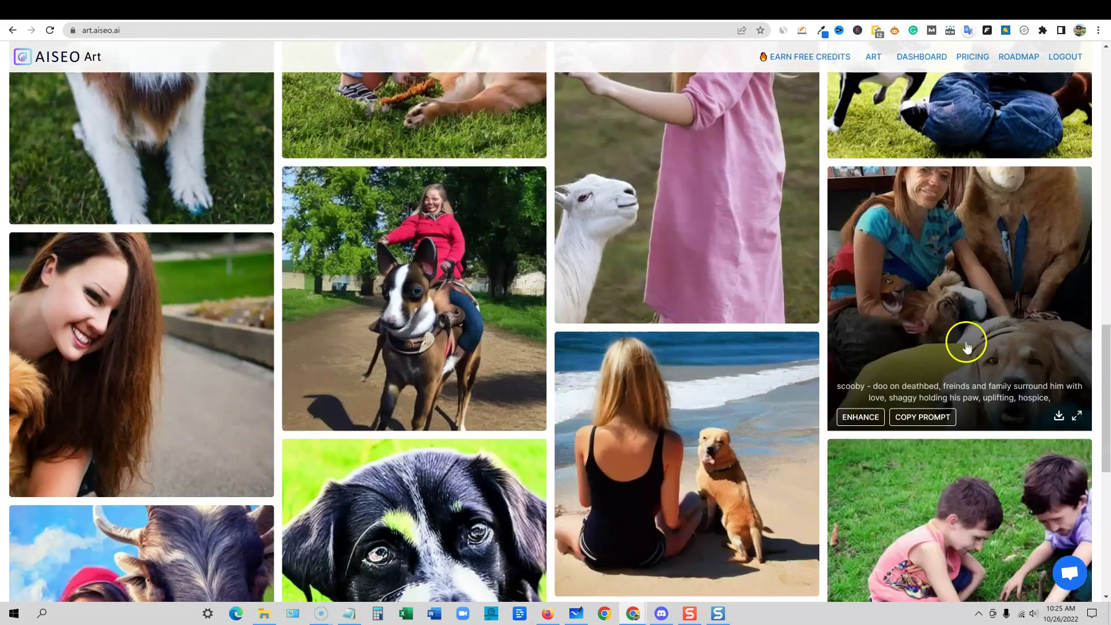
scroll(967, 346, down, 8)
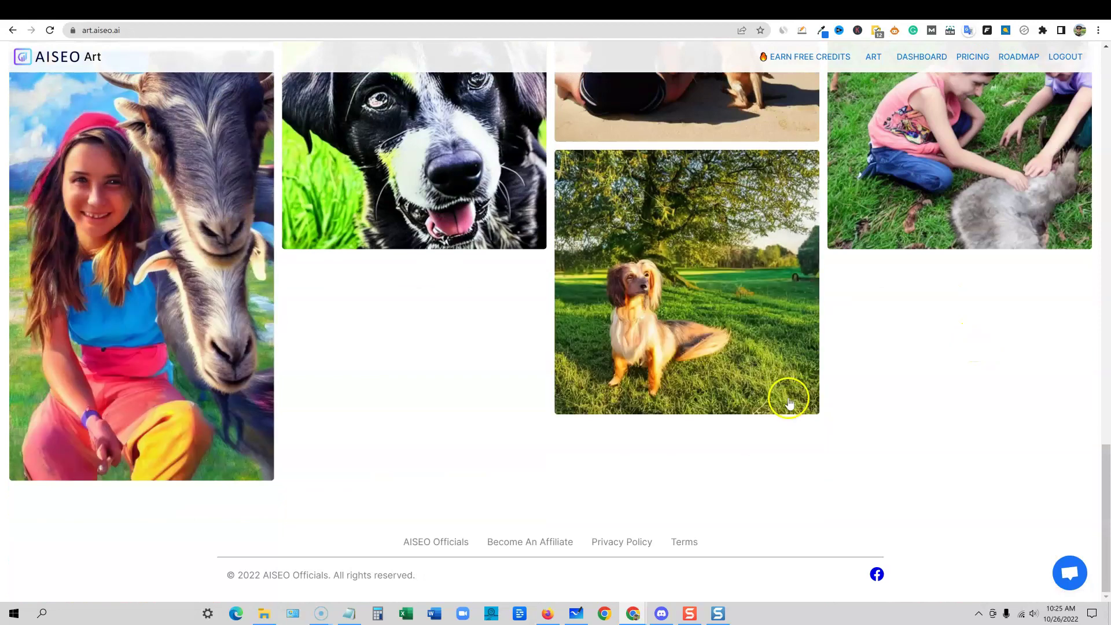
scroll(885, 353, up, 4)
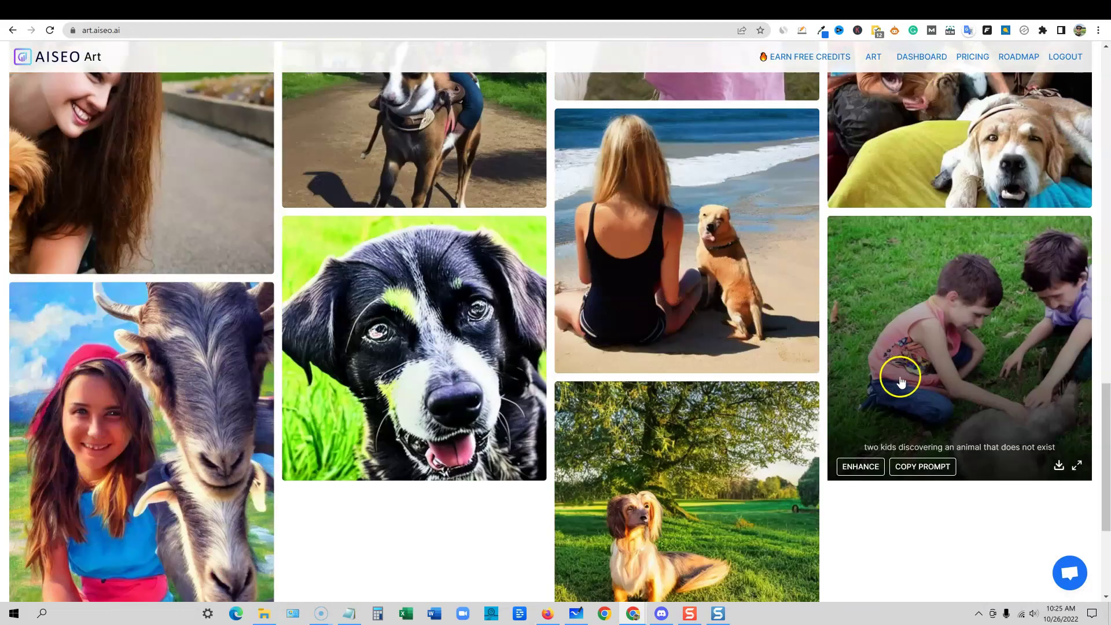
scroll(901, 379, up, 15)
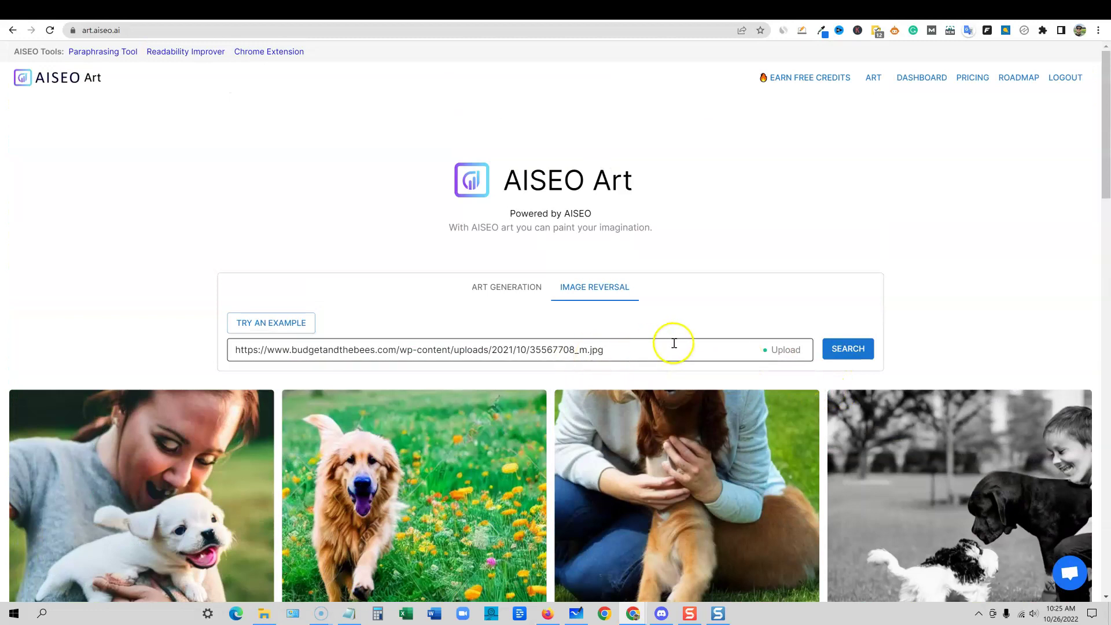
scroll(674, 343, down, 1)
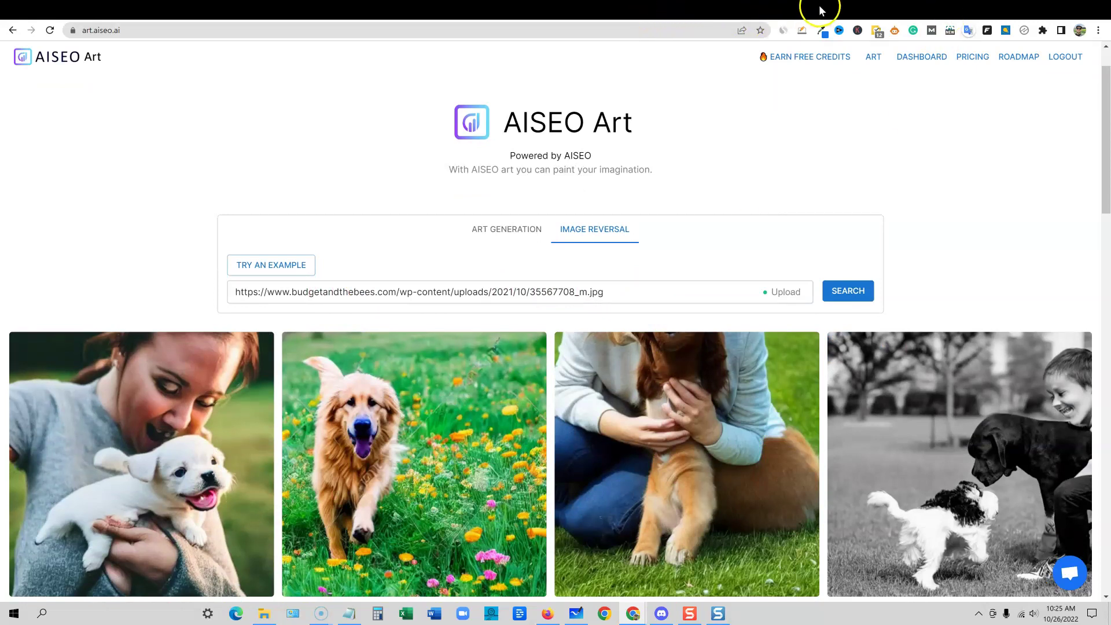
Switch to the Google Images results and search for "lion"
click(787, 10)
click(104, 78)
text(lion)
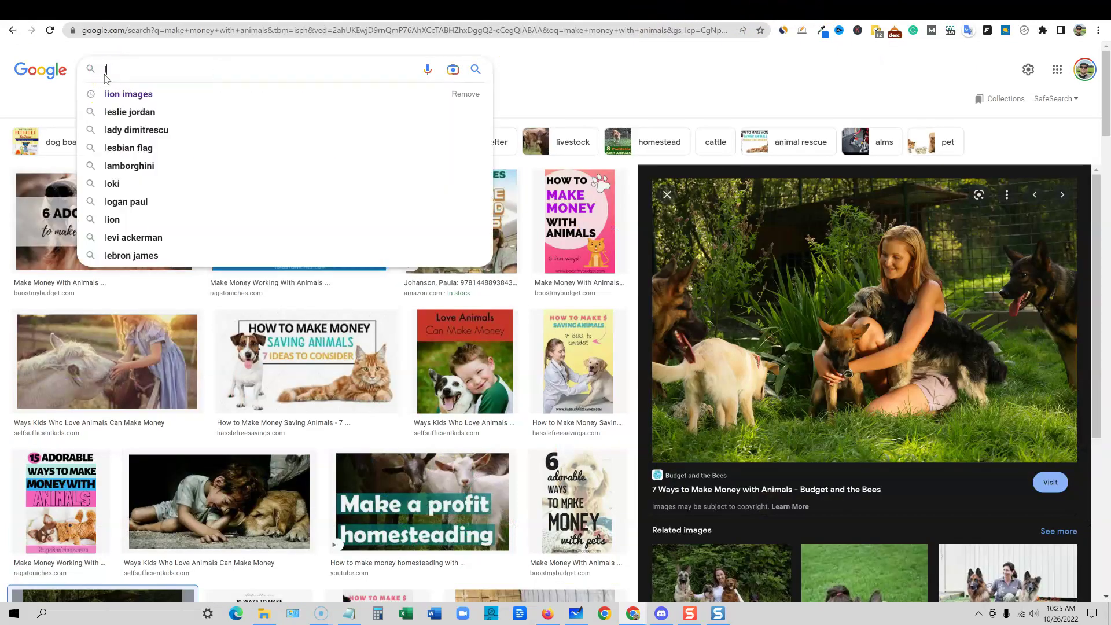
key(Return)
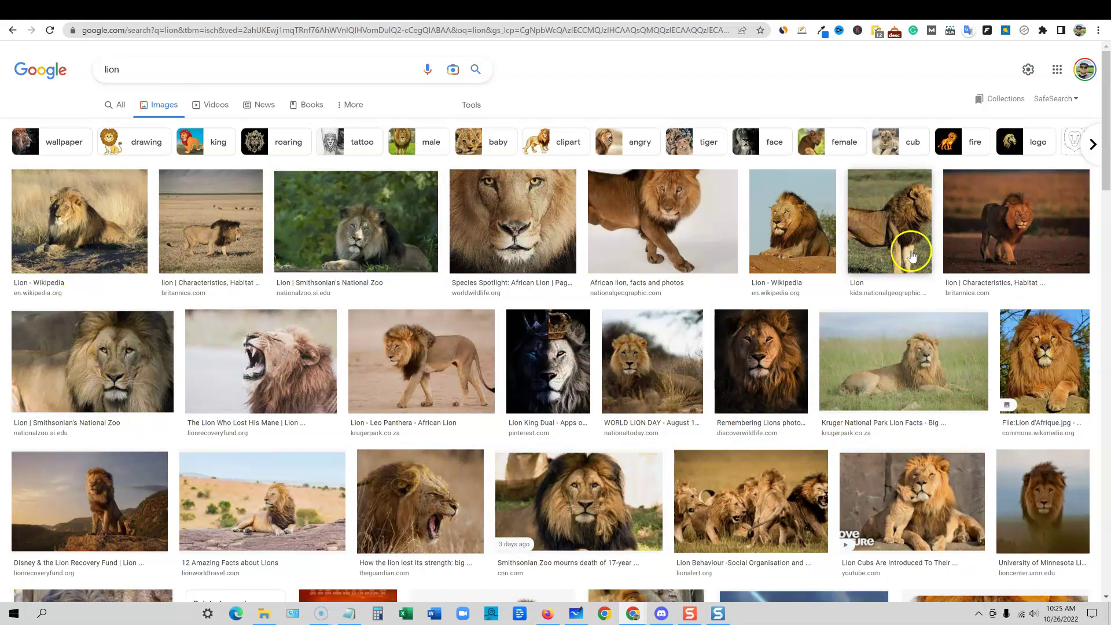
Preview the "12 Amazing Facts about Lions" photo from Lion World Travel and copy its image address
scroll(266, 396, down, 2)
click(268, 389)
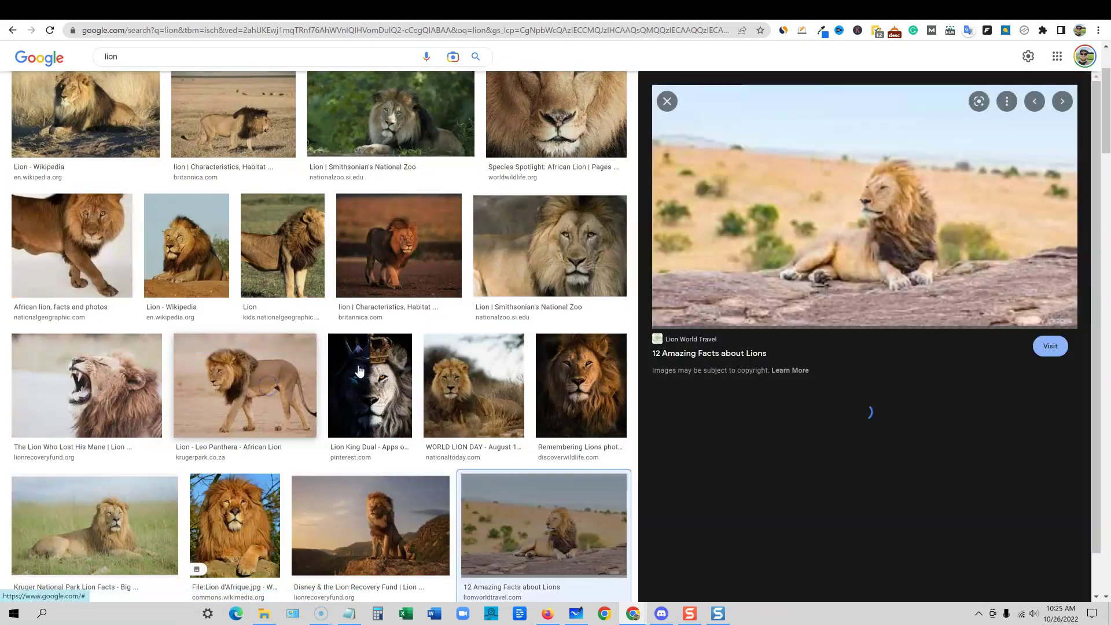
right_click(884, 232)
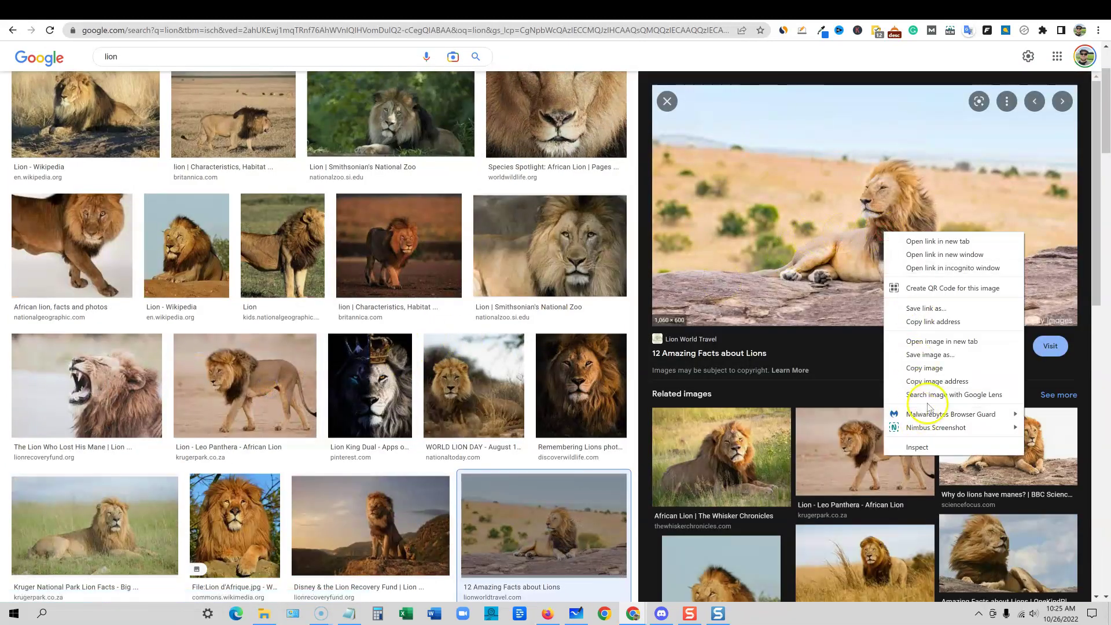
click(930, 380)
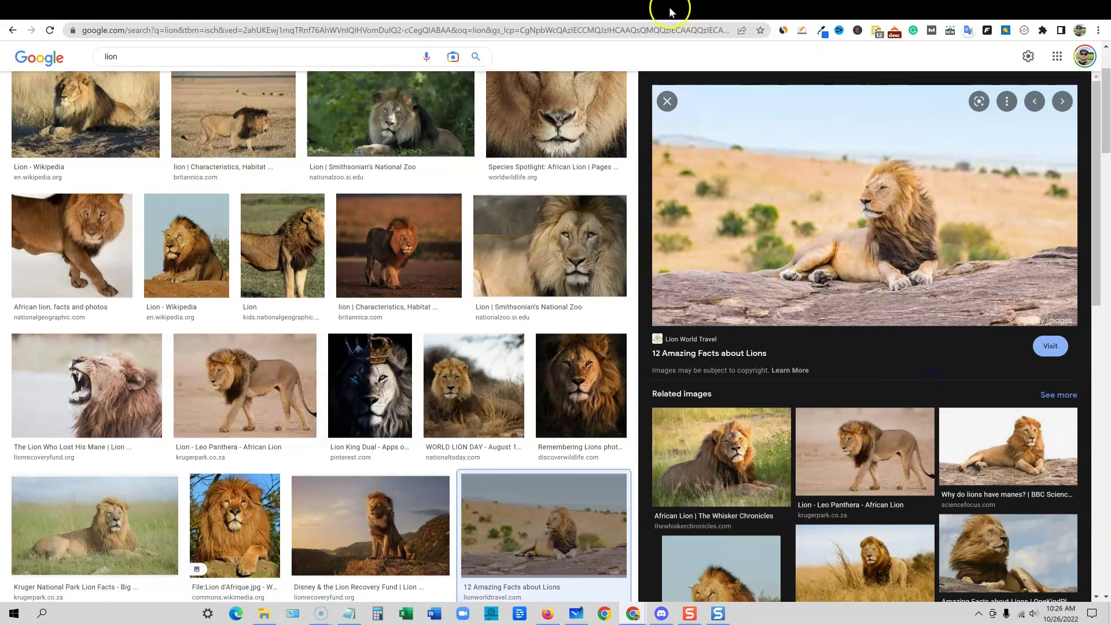
click(599, 8)
drag(630, 290, 205, 297)
text(https://www.lionworldtravel.com/sites/default/files/blog/Lion-Hero-Blog.jpg)
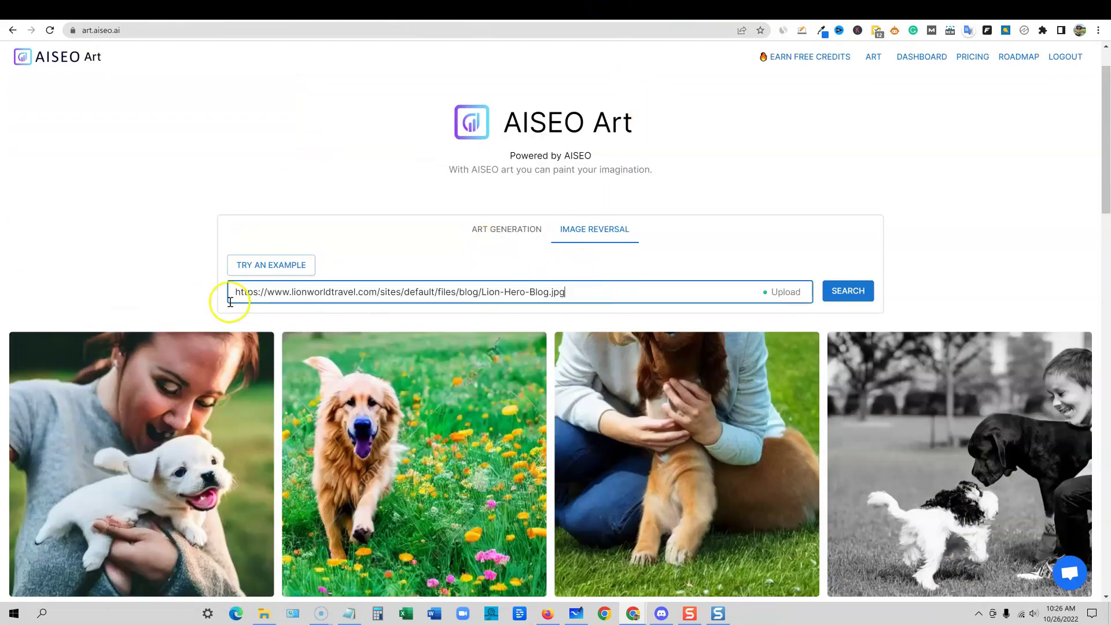
click(848, 291)
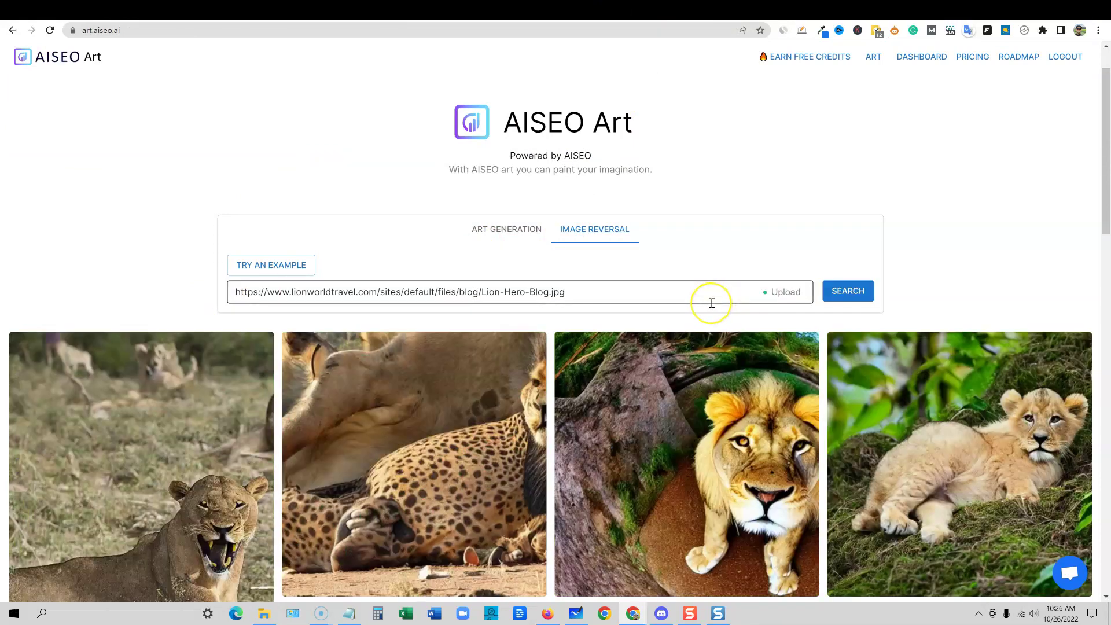
Examine the Image Reversal results for the lion photo, comparing the images and reading their prompts
scroll(712, 304, down, 1)
scroll(903, 365, down, 4)
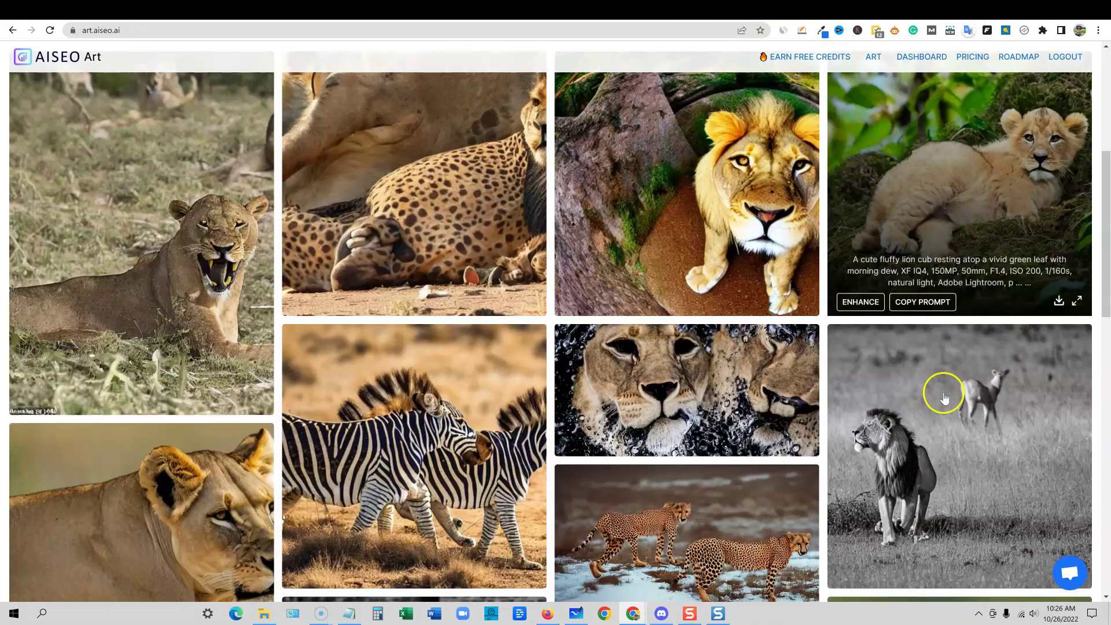
scroll(955, 451, down, 1)
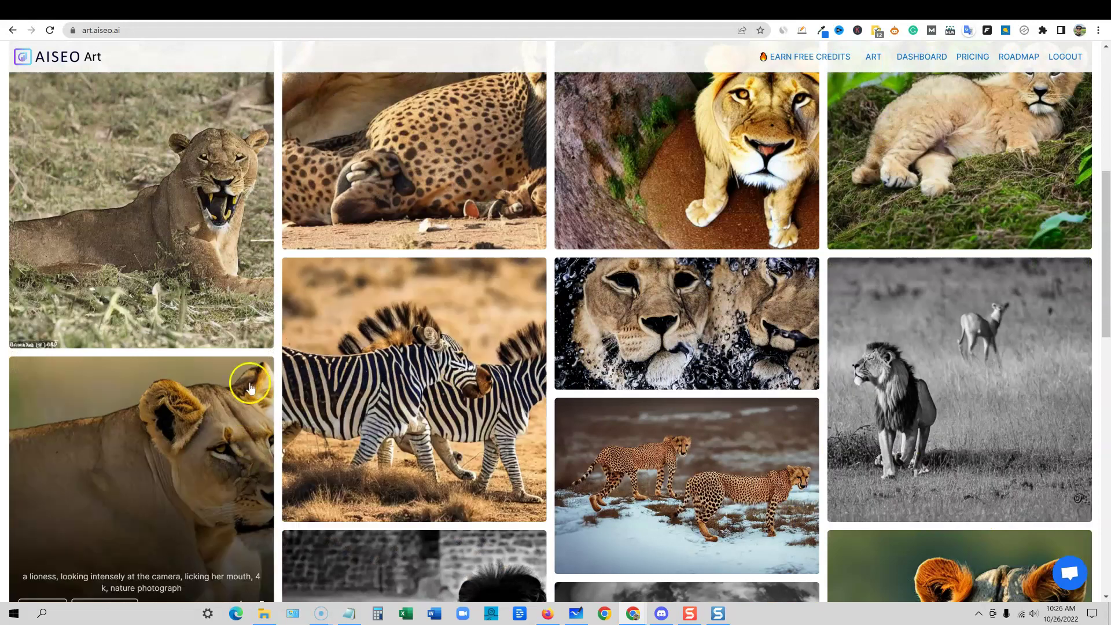
scroll(347, 452, down, 2)
scroll(434, 521, down, 4)
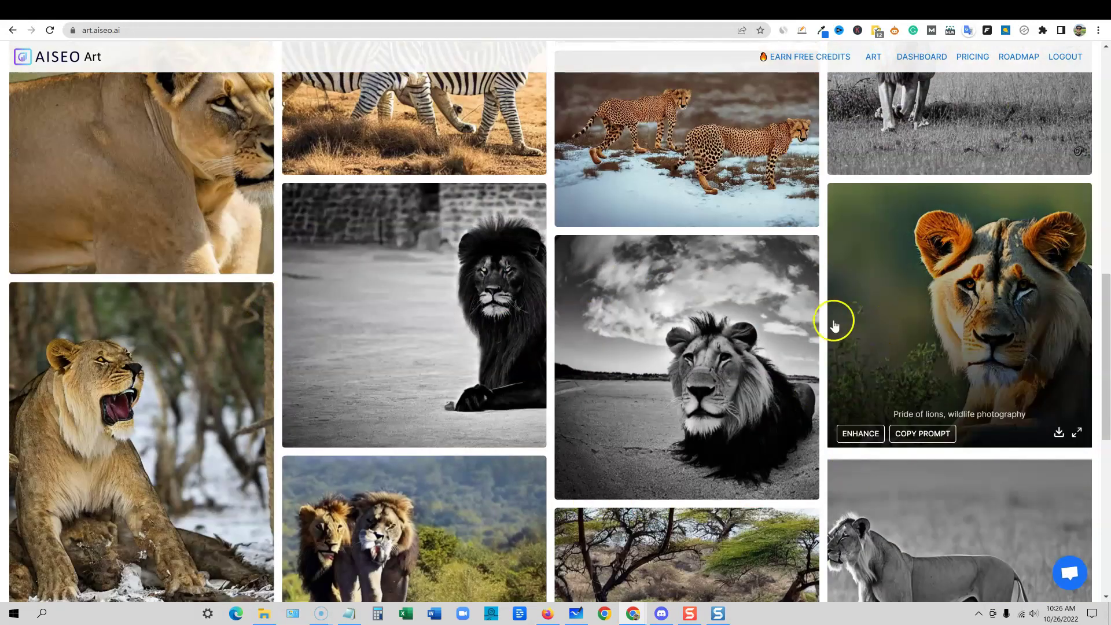
scroll(828, 336, down, 6)
scroll(769, 481, down, 3)
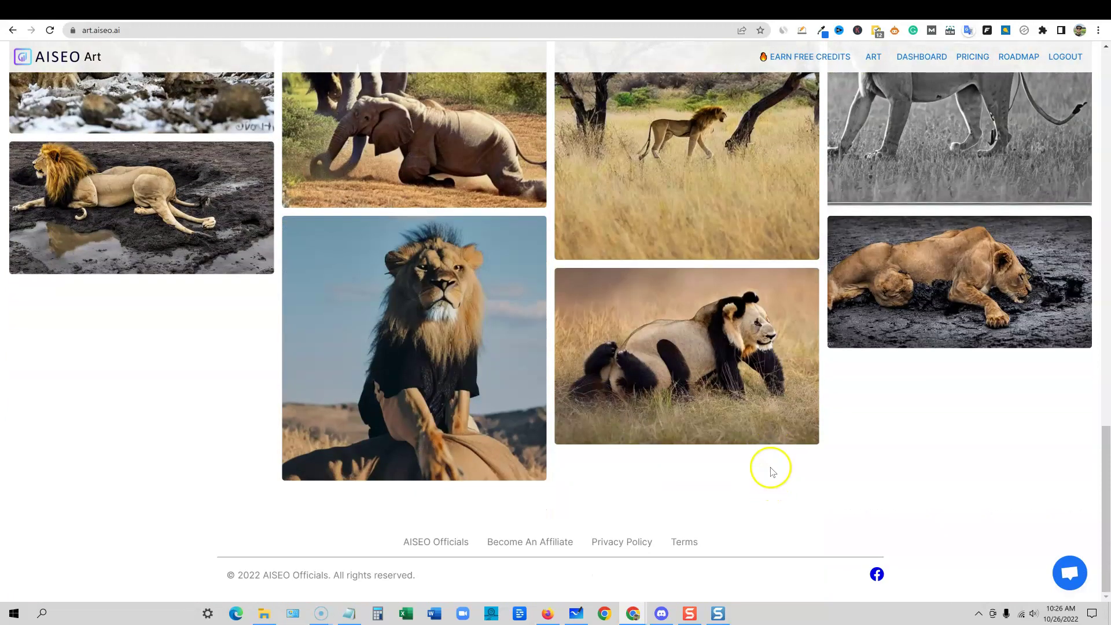
scroll(769, 465, up, 10)
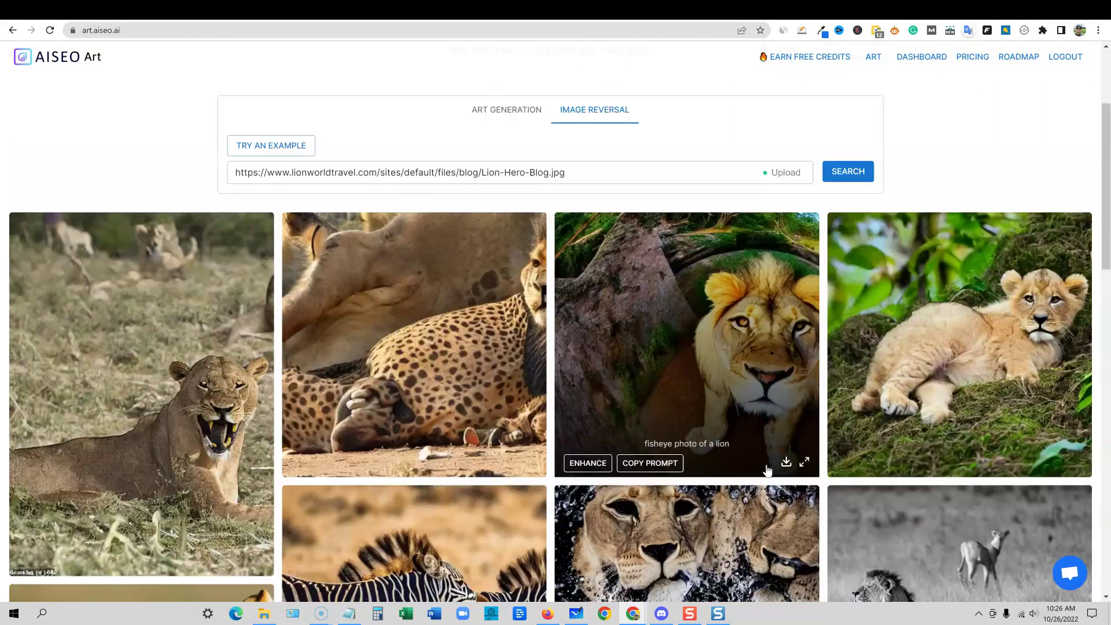
scroll(799, 486, down, 6)
scroll(798, 486, down, 6)
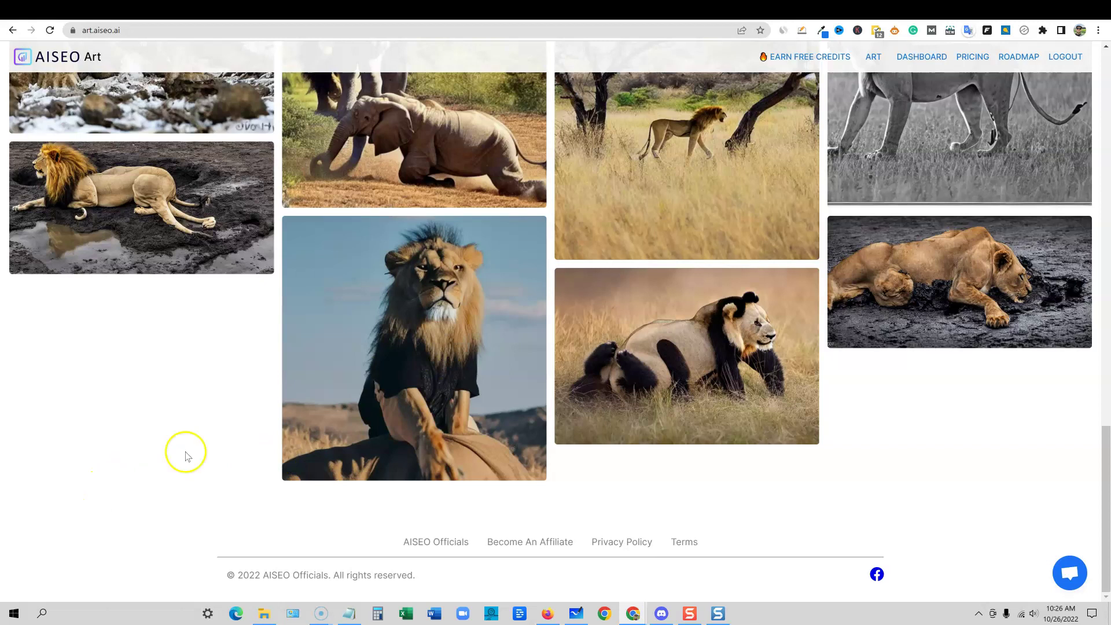
scroll(186, 456, up, 3)
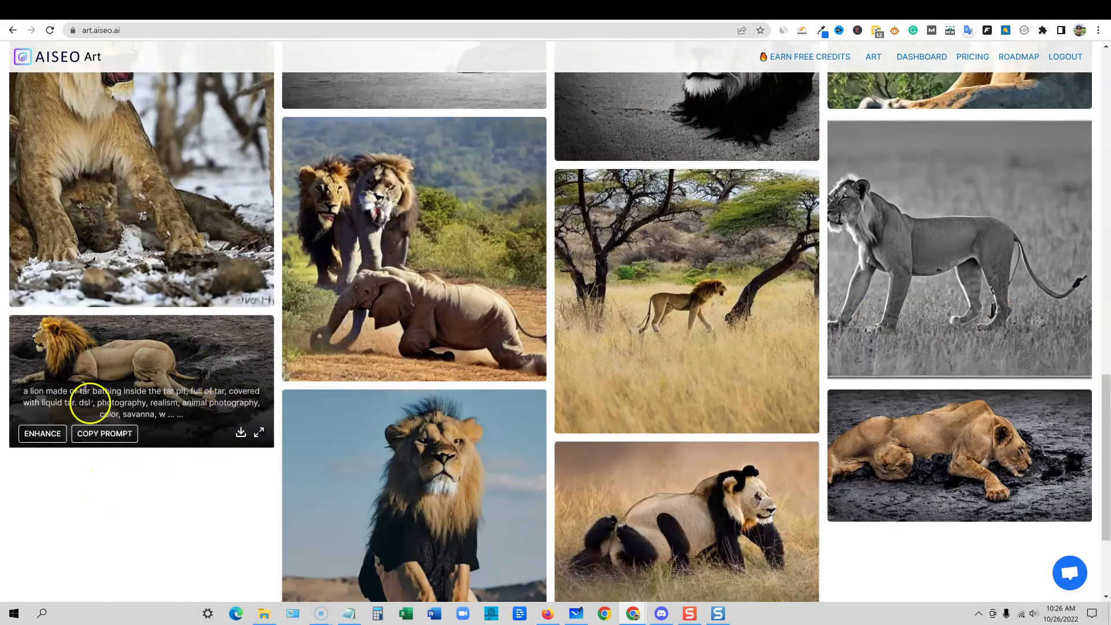
scroll(168, 393, up, 1)
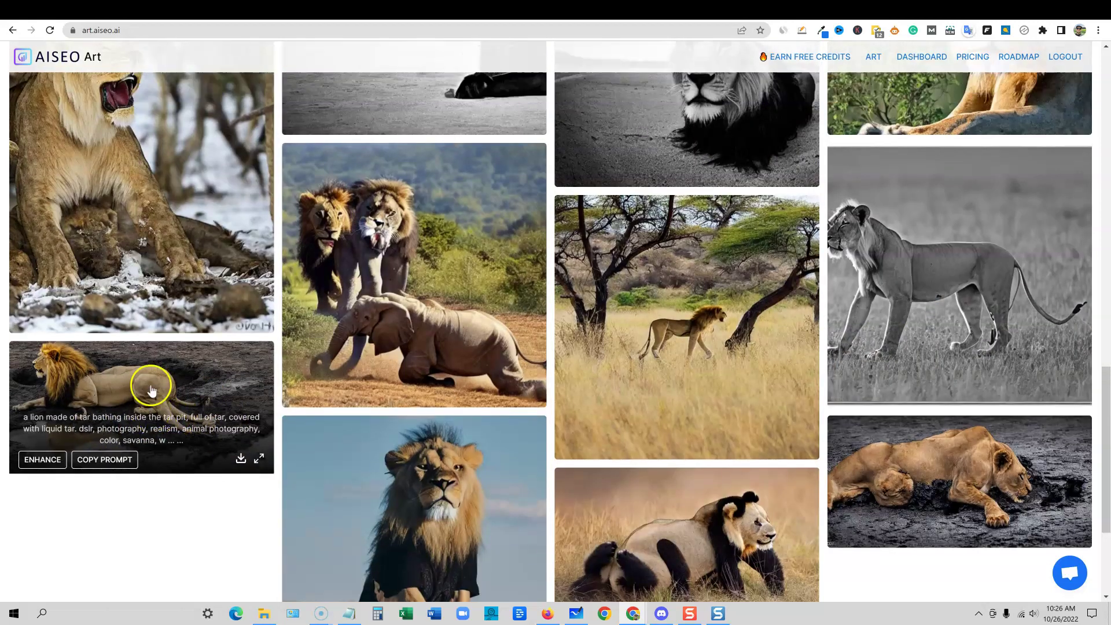
scroll(467, 418, up, 4)
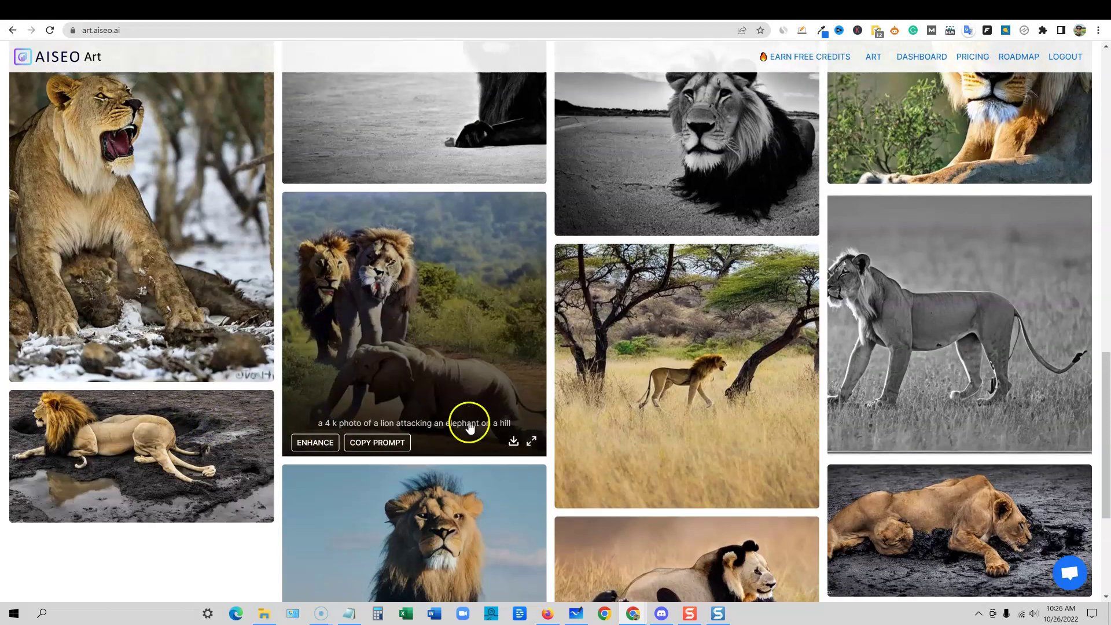
scroll(477, 426, up, 8)
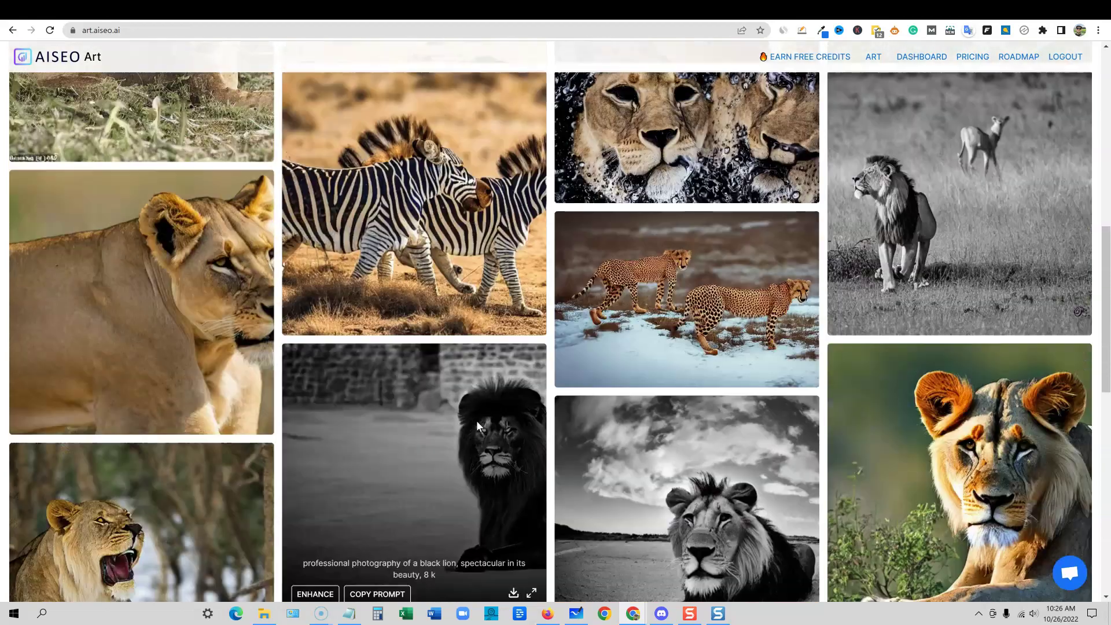
scroll(483, 427, up, 5)
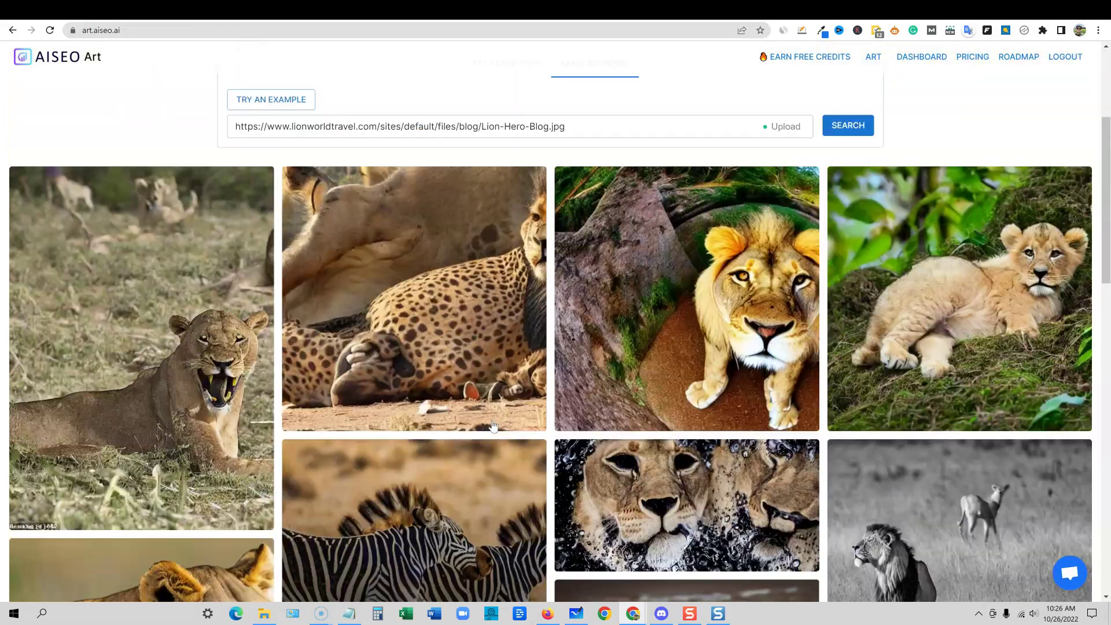
Load the built-in Image Reversal example, search with it, and look through the matching images and their prompts
scroll(493, 427, up, 1)
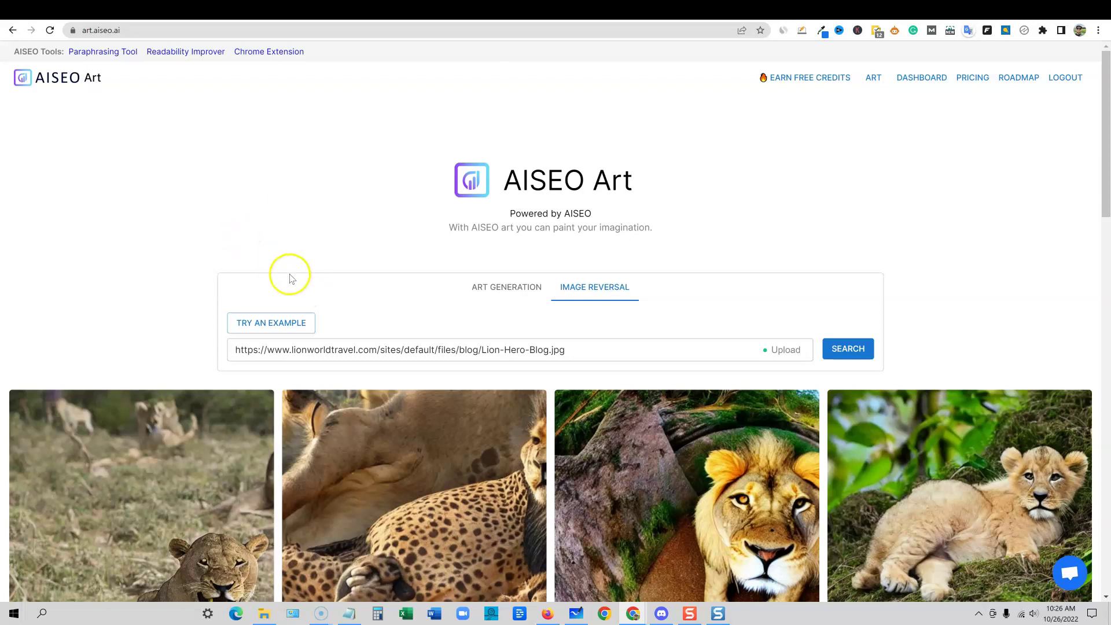
click(299, 329)
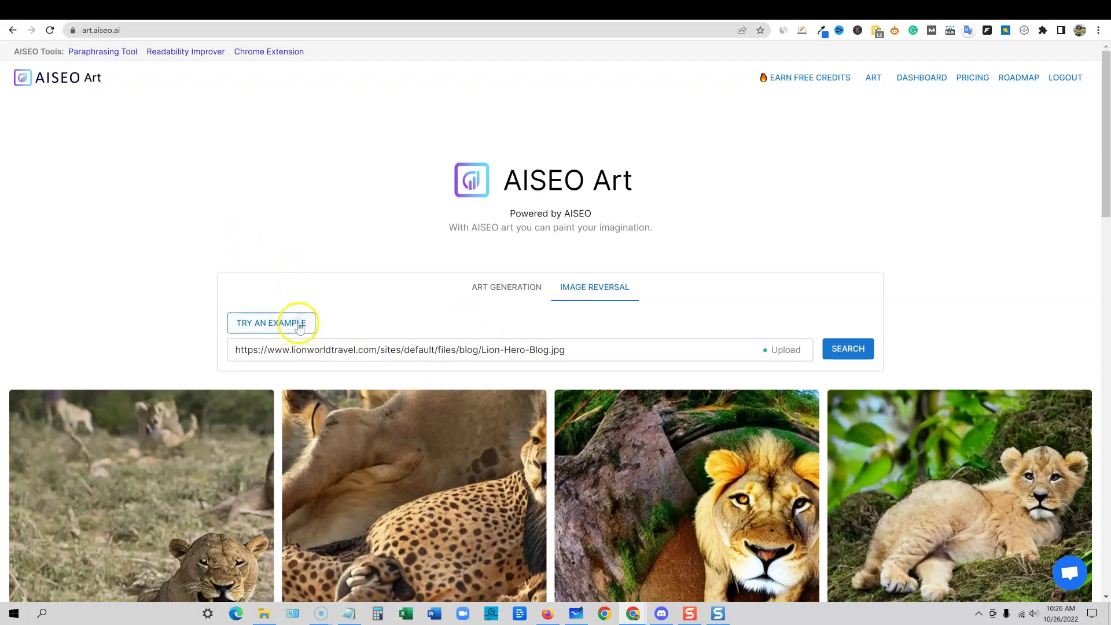
click(842, 352)
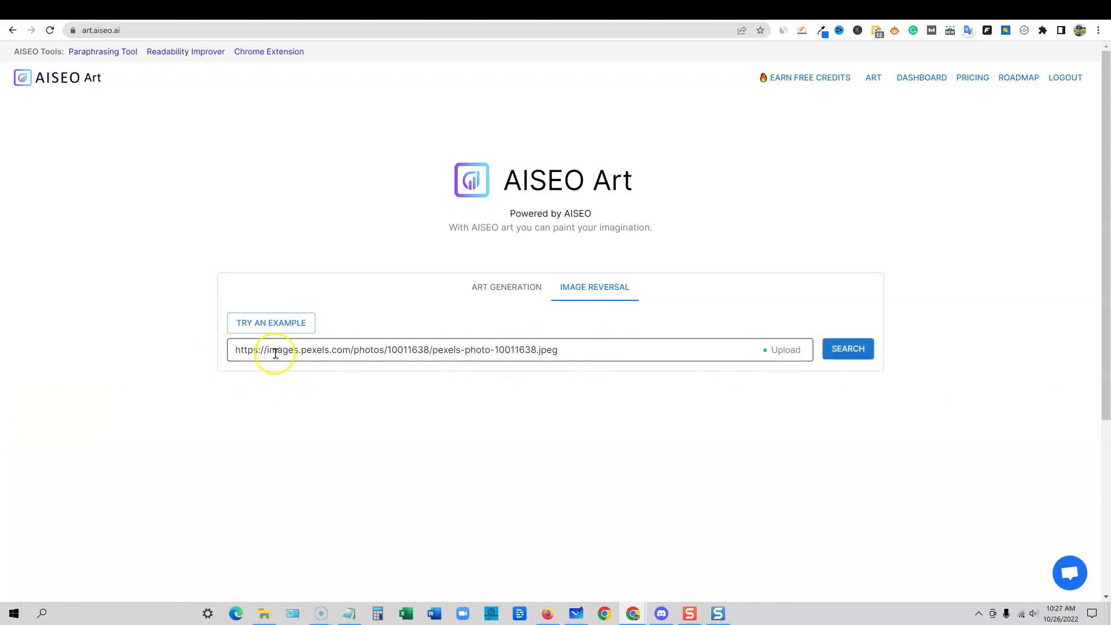
scroll(235, 325, down, 4)
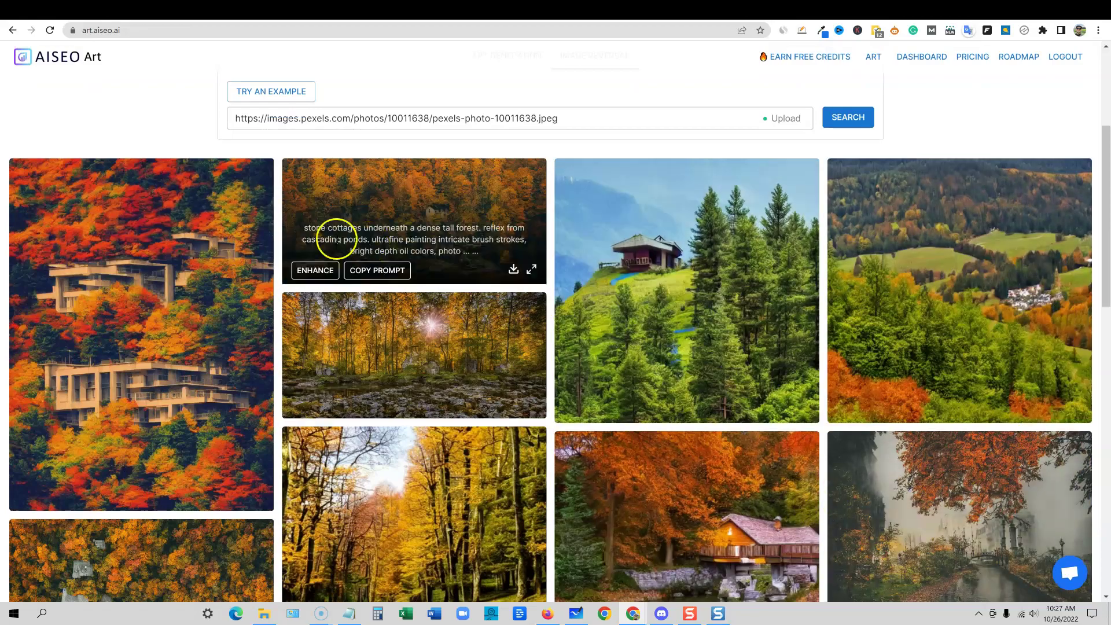
scroll(528, 483, down, 4)
scroll(625, 471, down, 4)
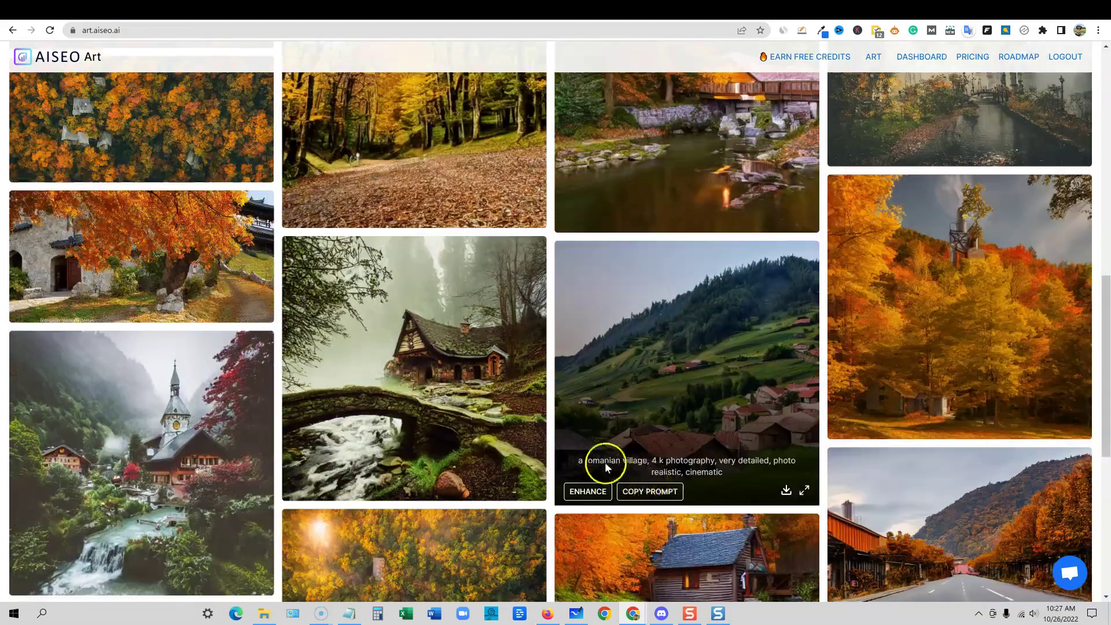
scroll(787, 477, down, 5)
scroll(777, 471, up, 14)
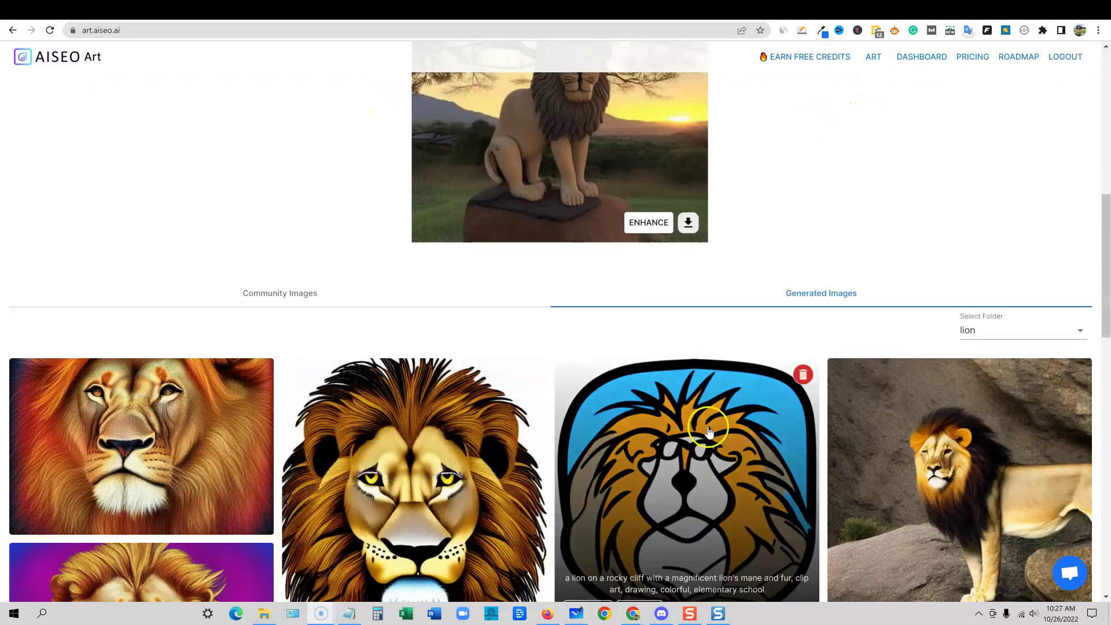
Switch to Chibi Studio and review the existing lion illustration prompt aimed at elementary school kids and teachers
scroll(695, 64, down, 2)
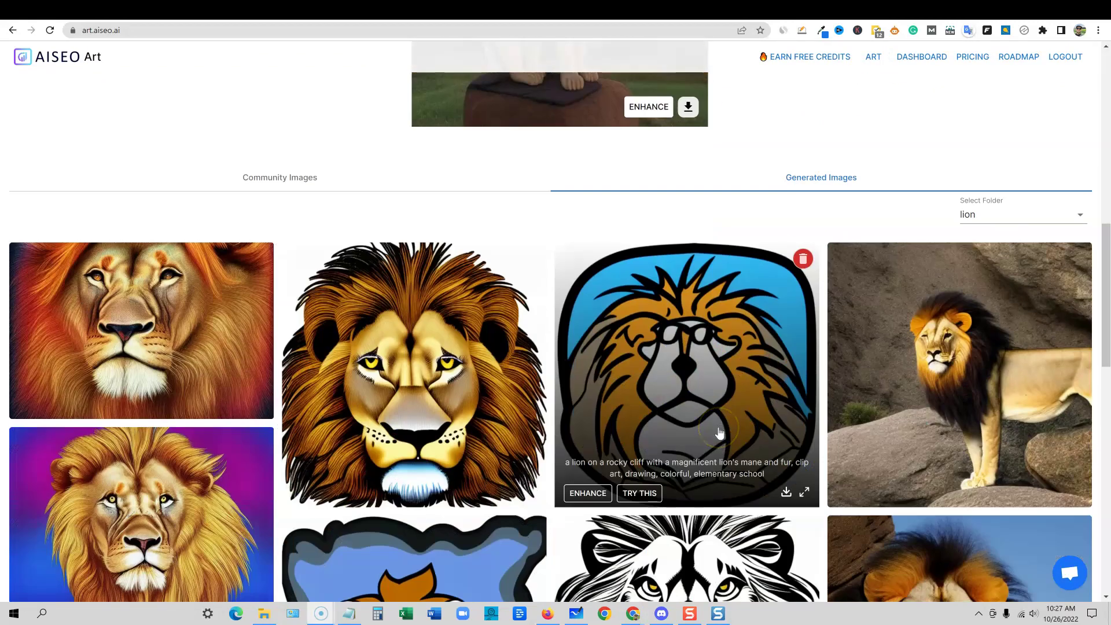
scroll(694, 64, down, 1)
click(730, 9)
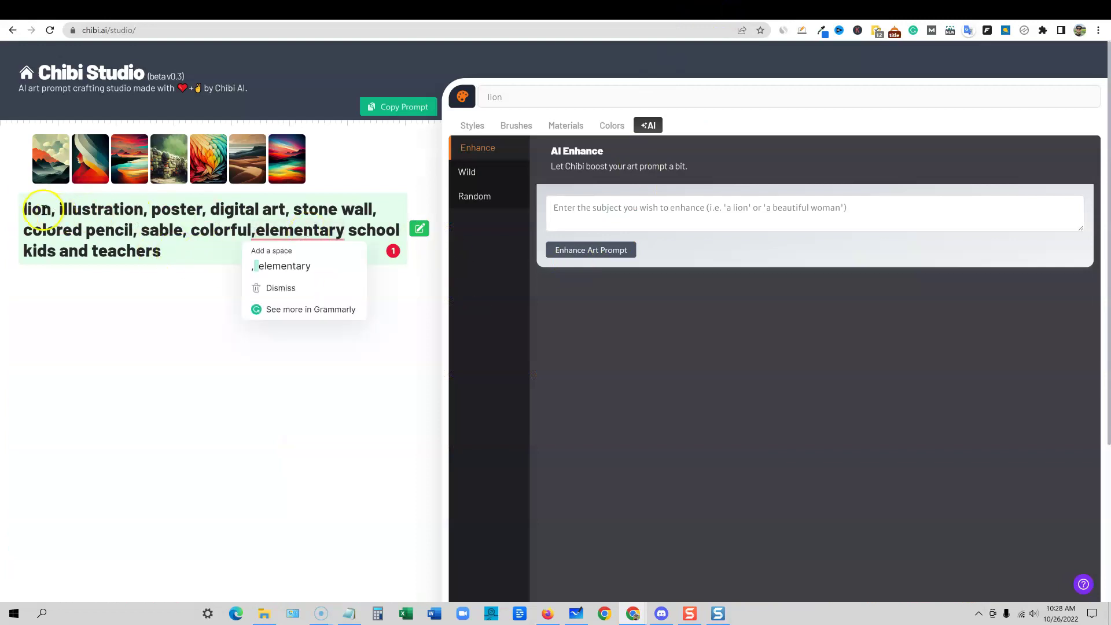
drag(22, 209, 265, 272)
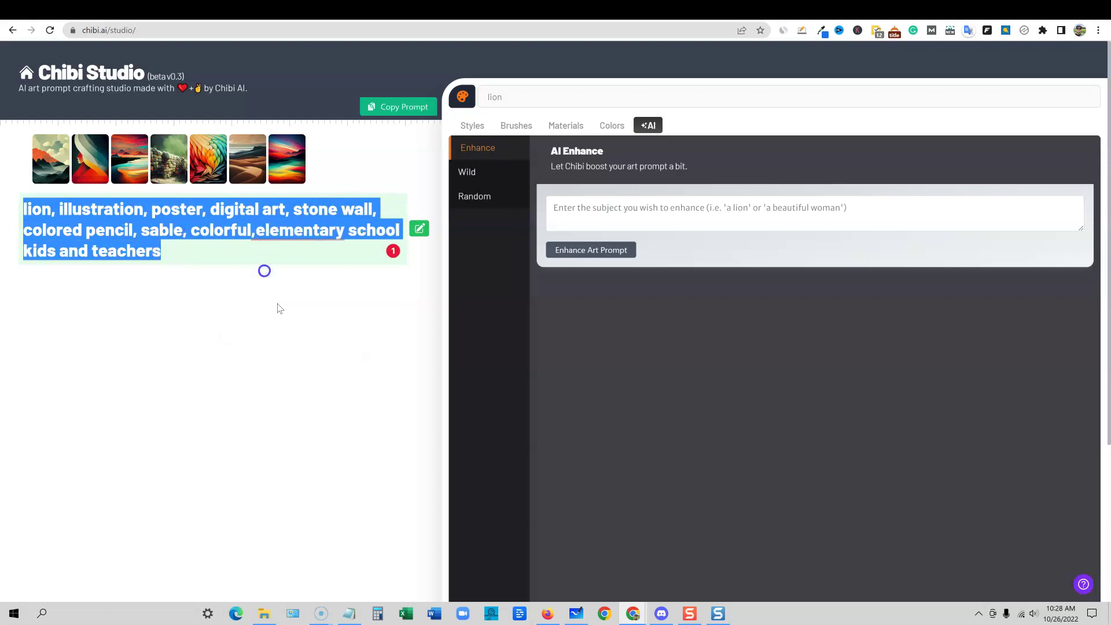
click(300, 319)
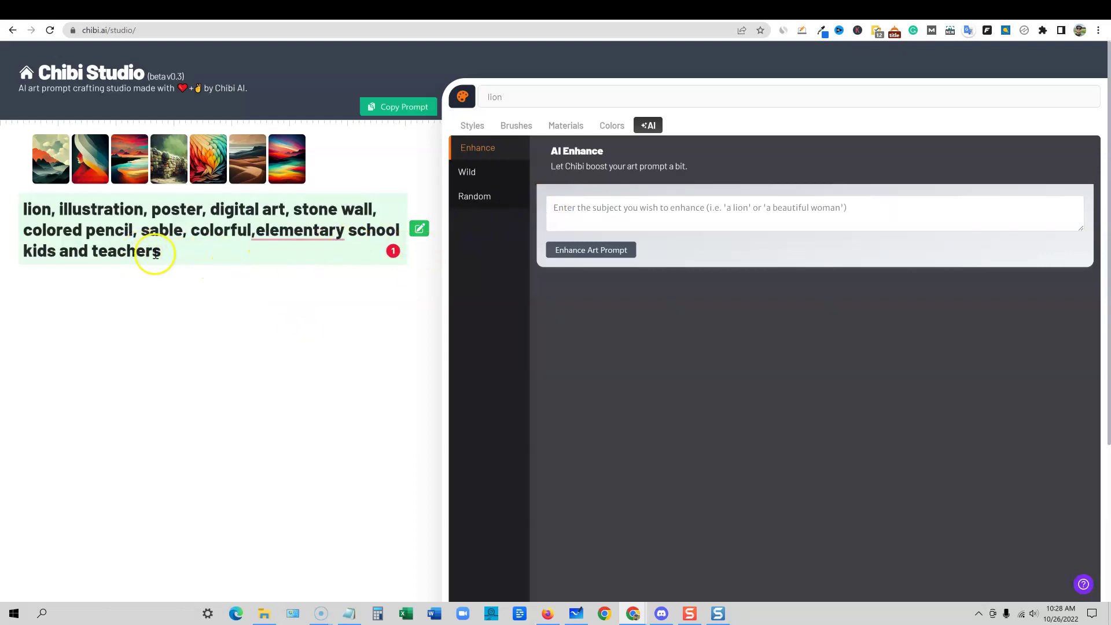
Enhance the subject "lion" with Chibi's AI Enhance and copy the resulting art prompt
click(575, 214)
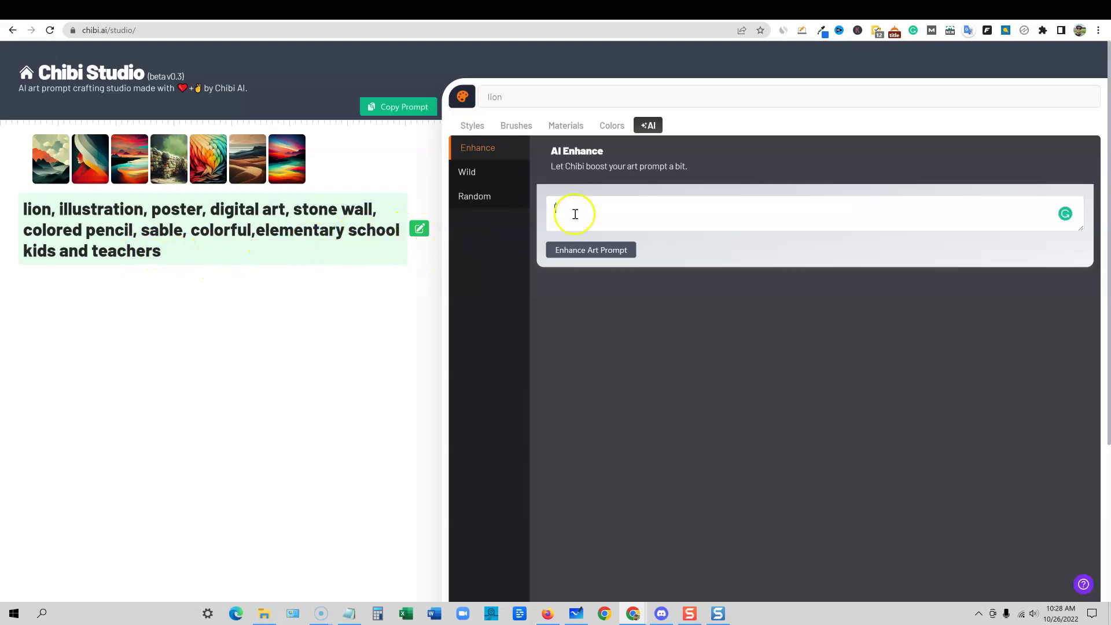
click(587, 250)
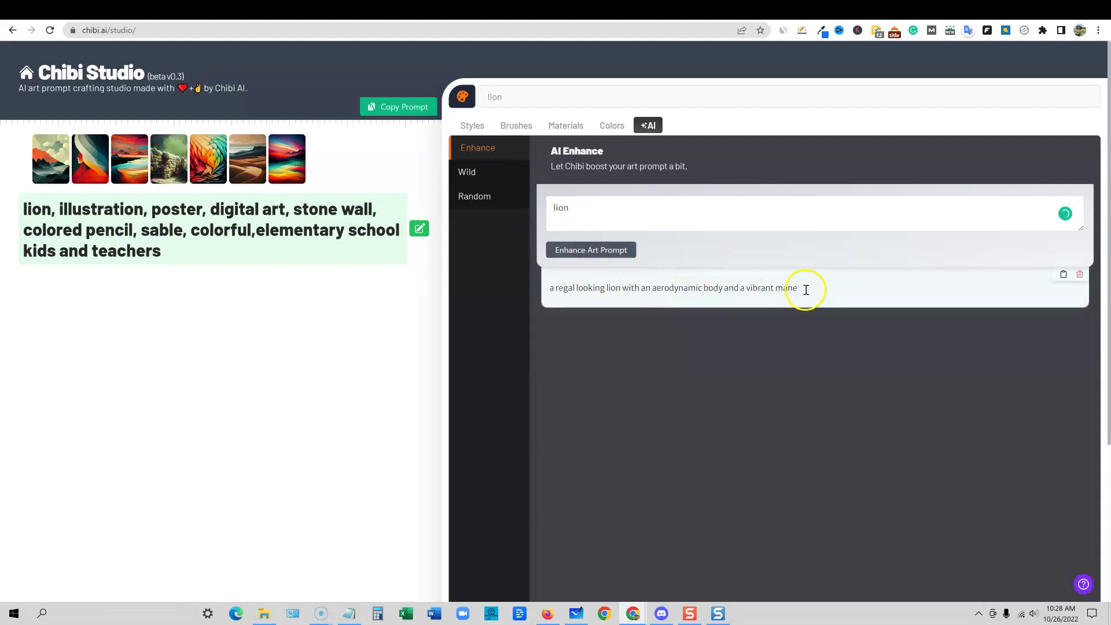
drag(803, 289, 573, 287)
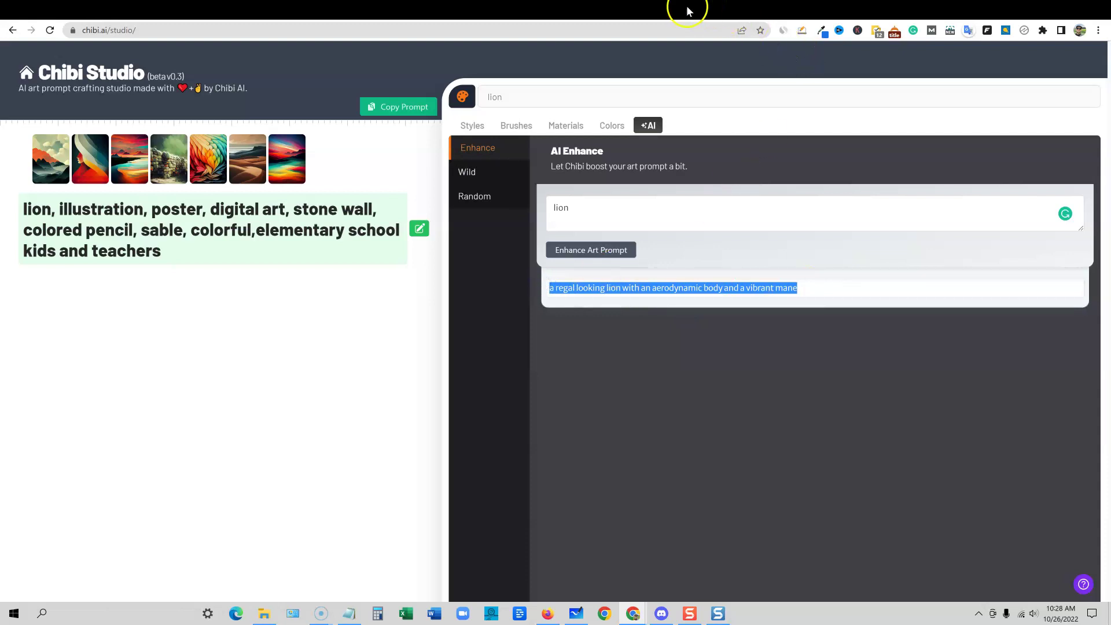
Back in AISEO Art, examine the generated images in the lion folder, comparing the clip-art and photographic styles and their prompts
click(573, 8)
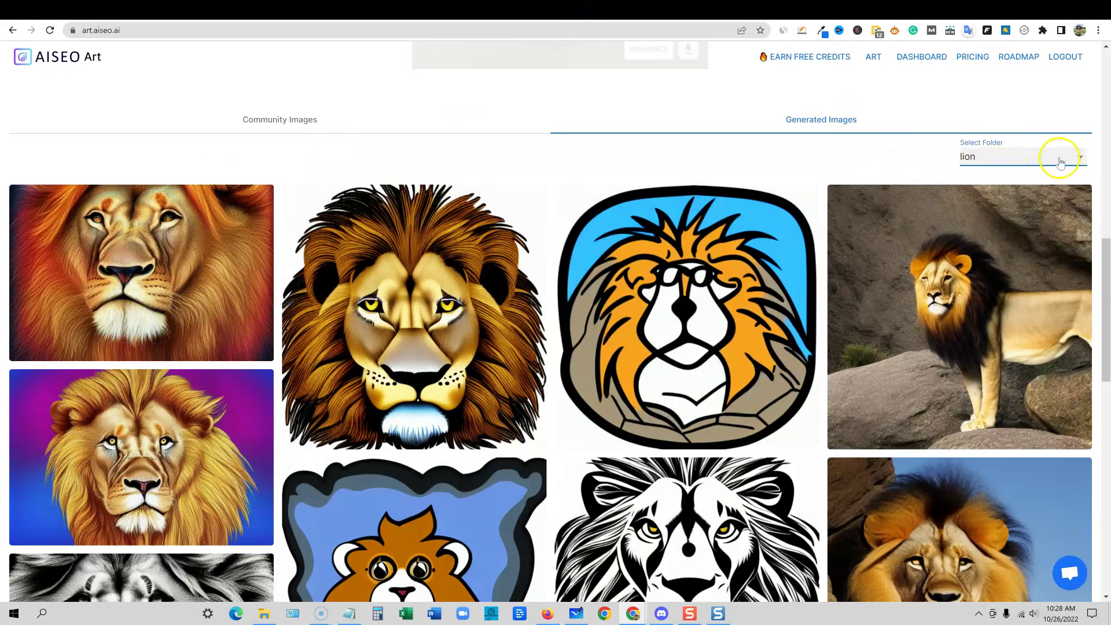
scroll(414, 324, down, 2)
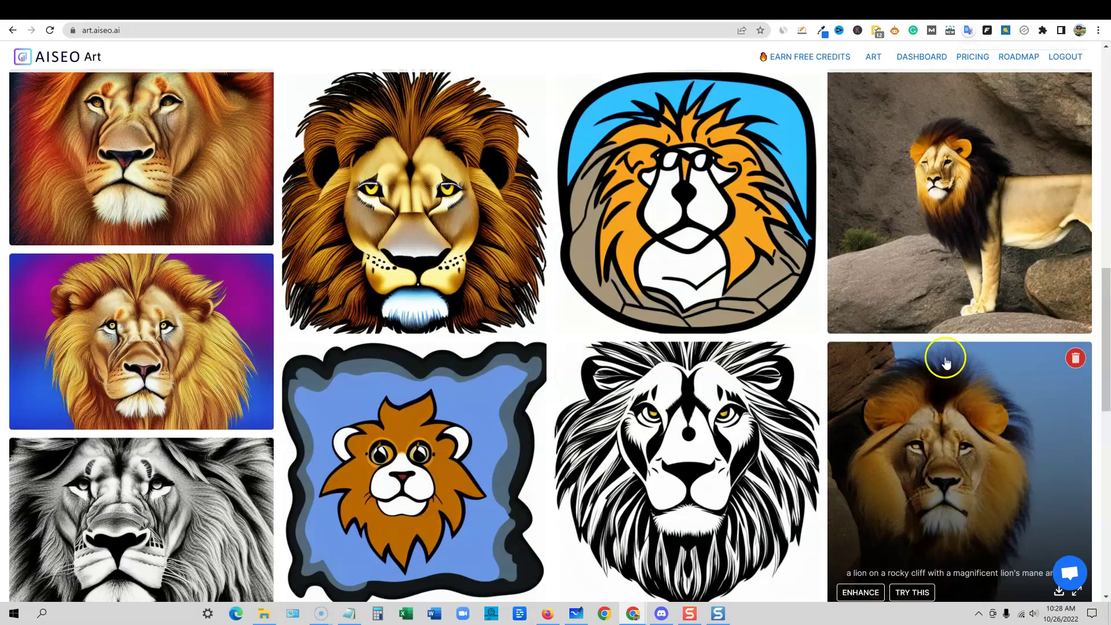
scroll(946, 362, down, 2)
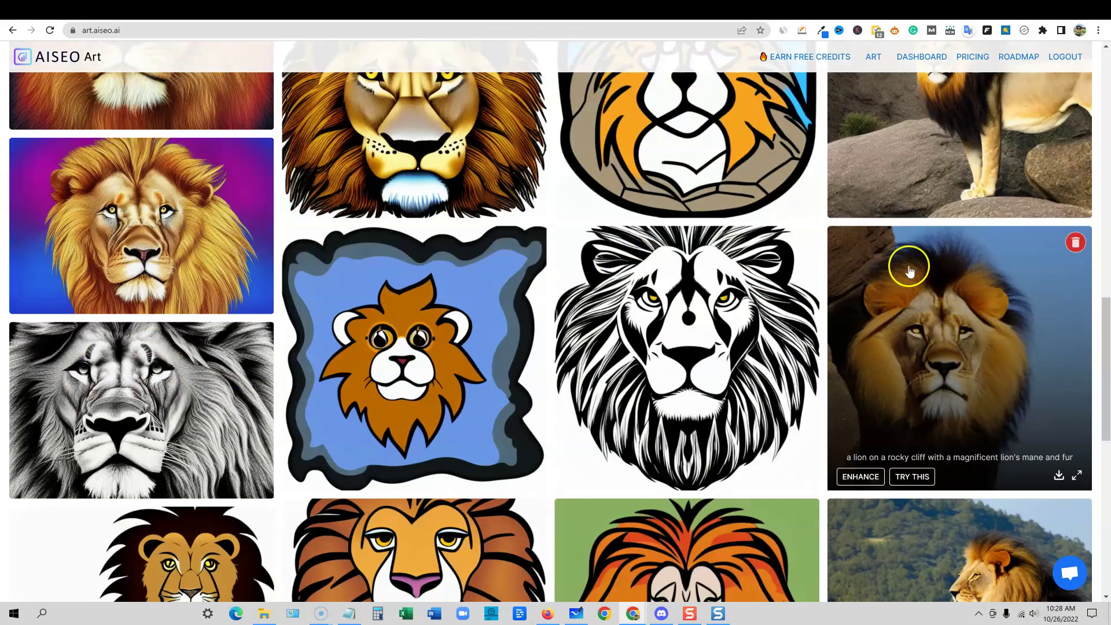
scroll(909, 271, down, 1)
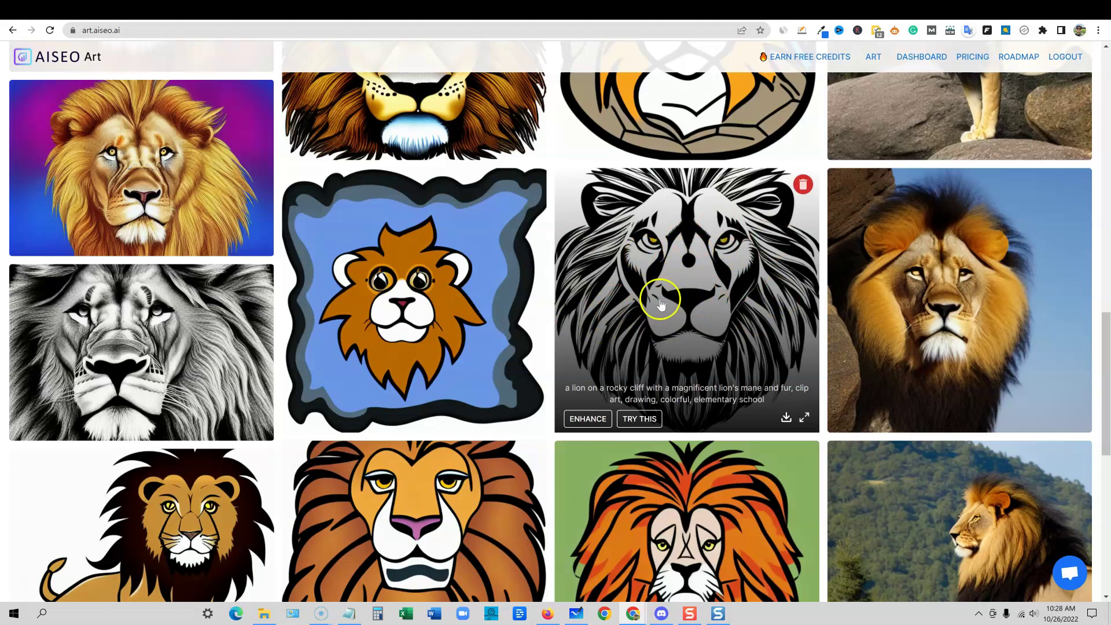
scroll(509, 376, down, 4)
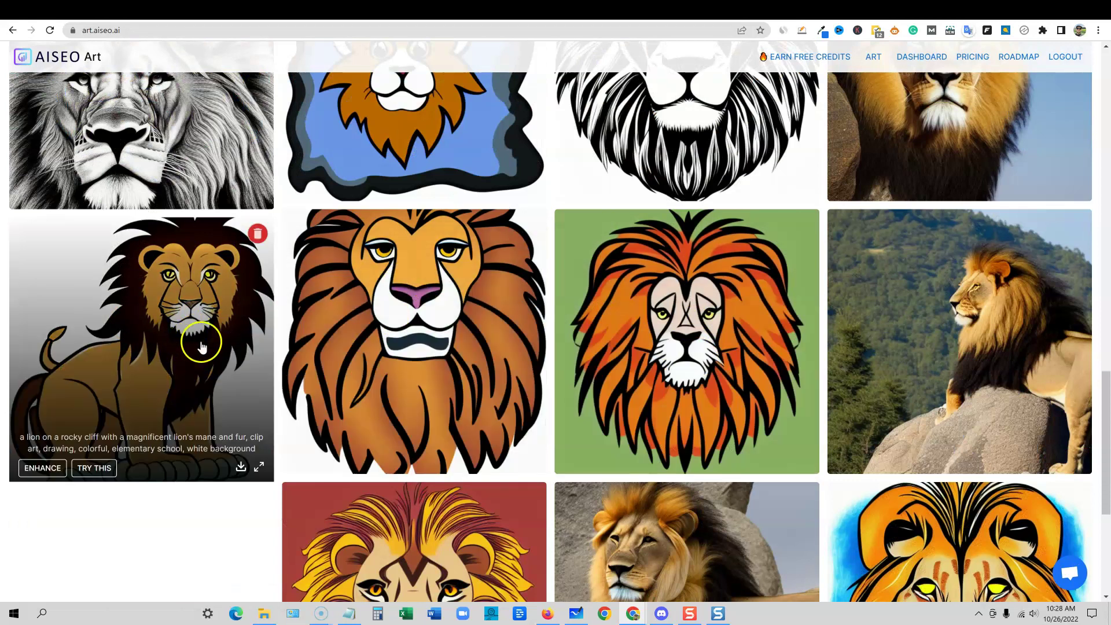
scroll(509, 341, down, 2)
scroll(782, 441, down, 3)
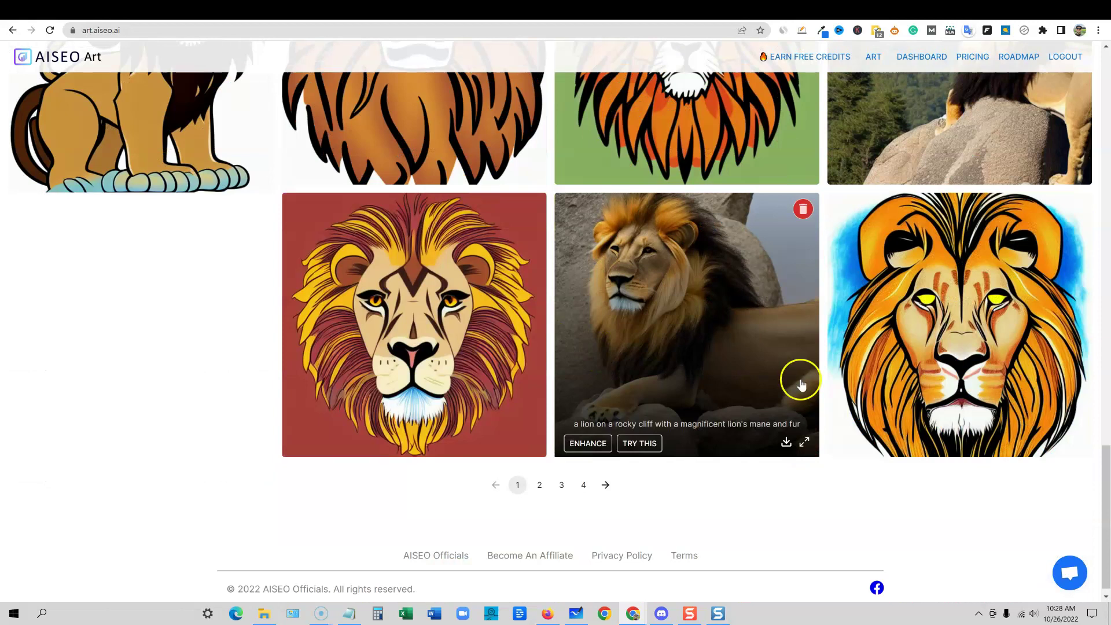
scroll(929, 383, up, 1)
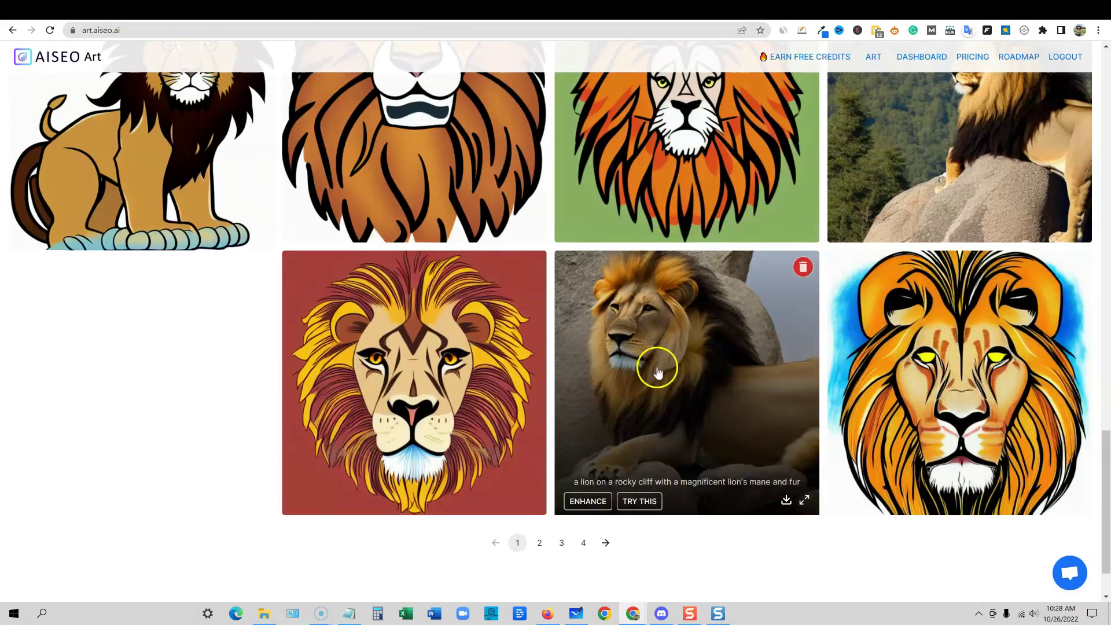
scroll(703, 405, up, 1)
scroll(718, 428, up, 6)
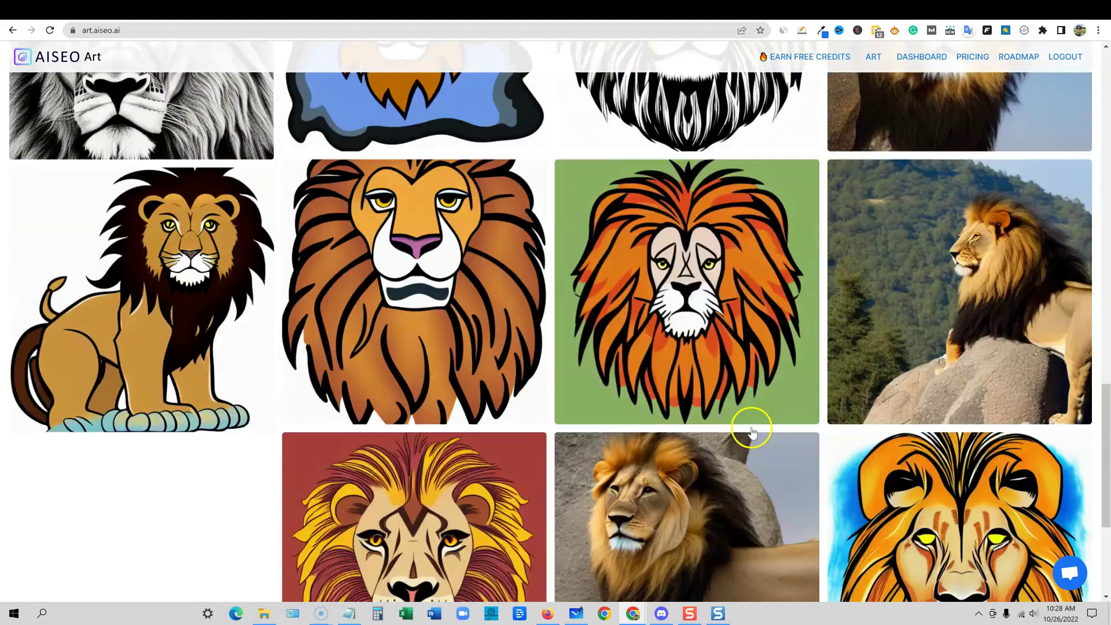
scroll(868, 318, up, 15)
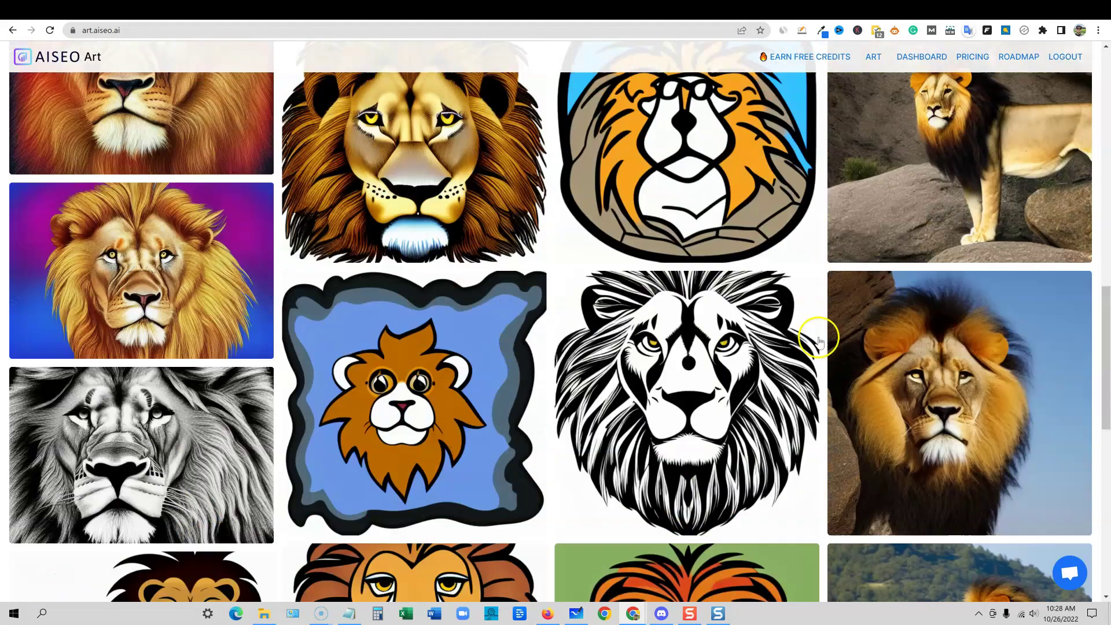
scroll(652, 285, up, 3)
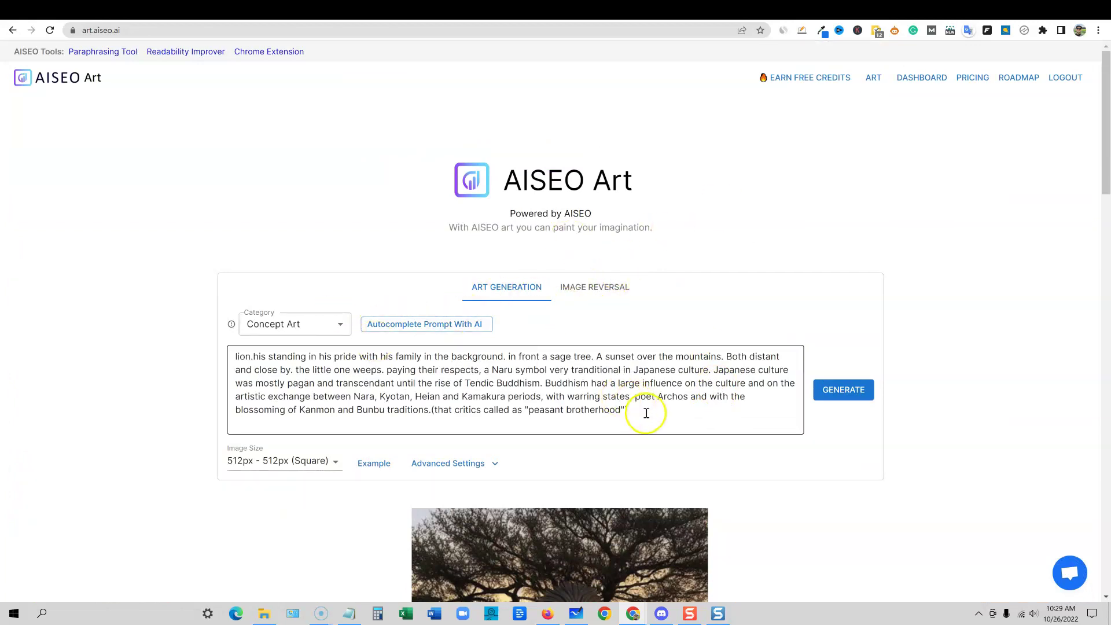
Replace the art generation prompt with "a regal looking lion with an aerodynamic body and a vibrant mane", checking back on its source in Chibi Studio
drag(645, 411, 202, 335)
text(a regal looking lion with an aerodynamic body and a vibrant mane)
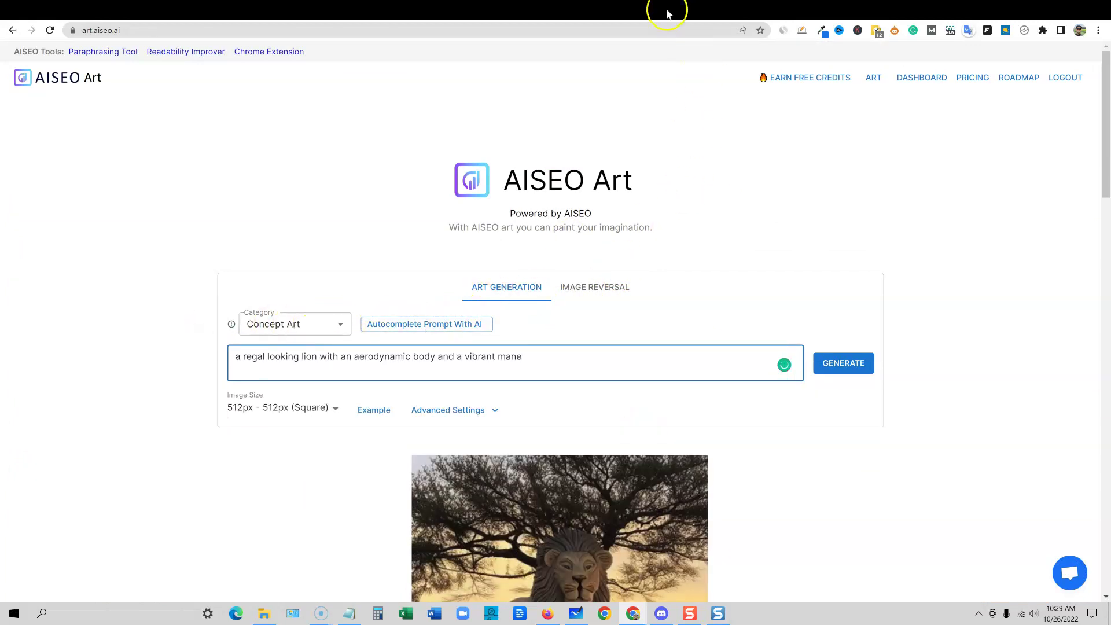
click(736, 9)
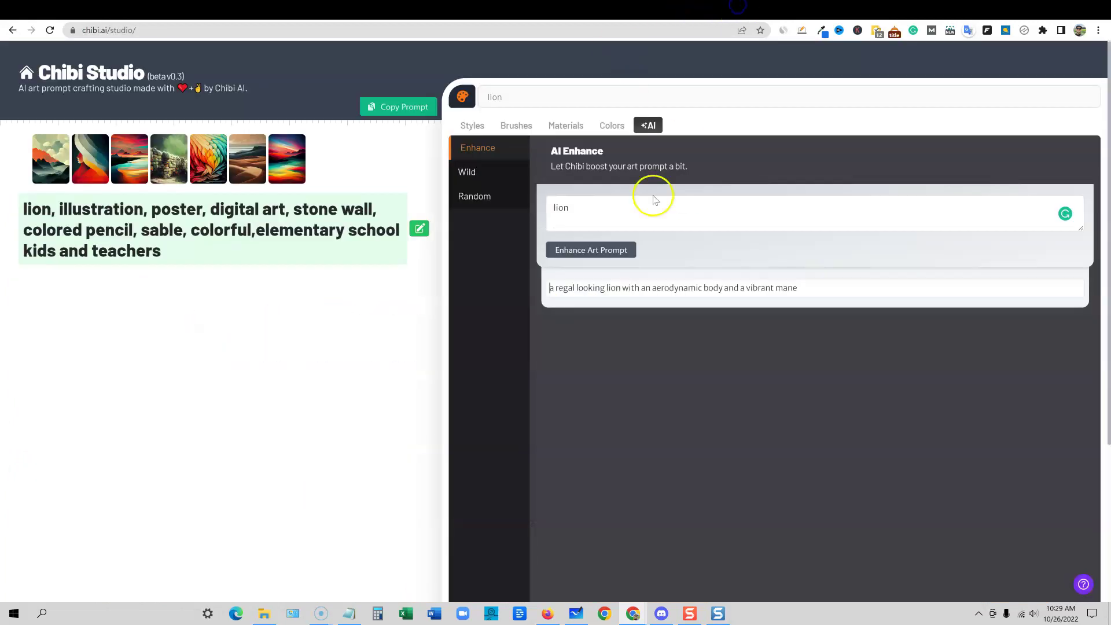
click(590, 10)
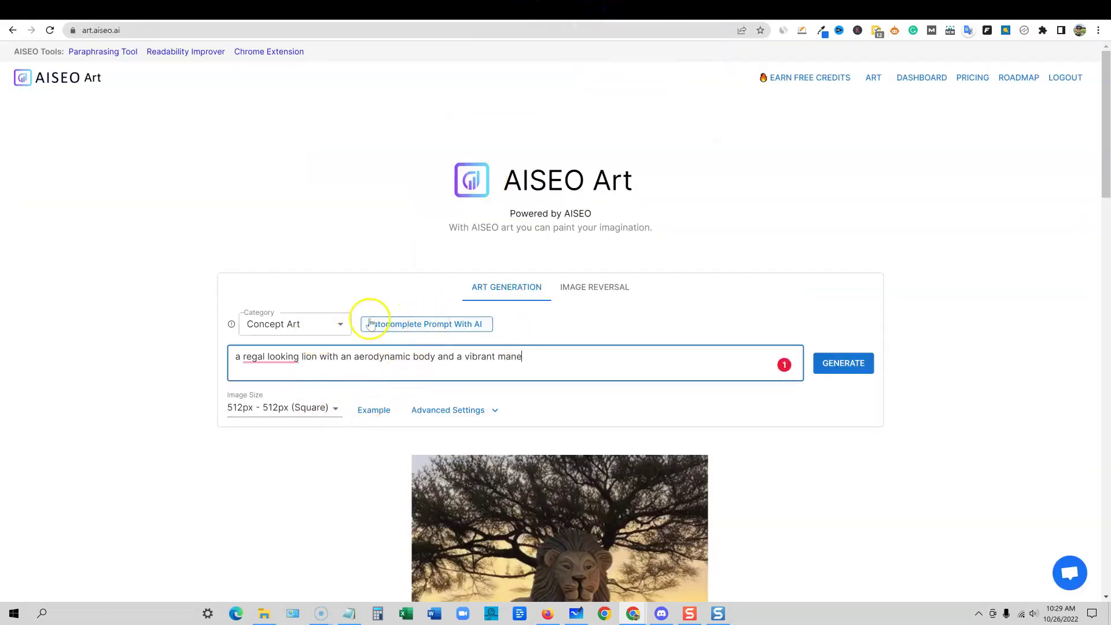
Set the category to Graphic Design, generate the regal lion image, and view the result
click(336, 324)
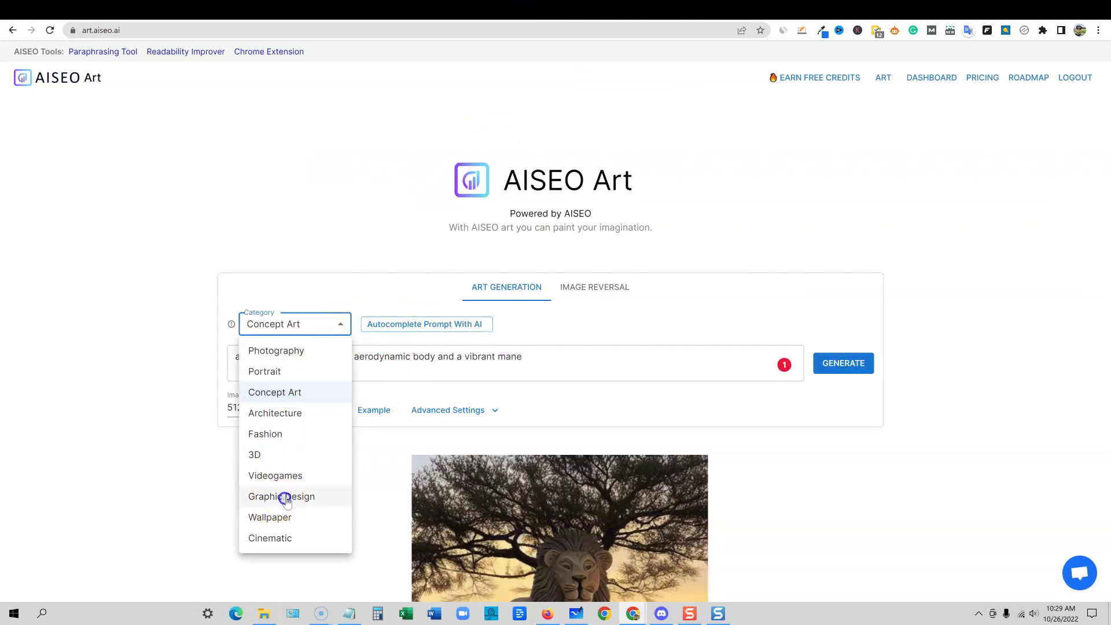
click(287, 499)
click(843, 364)
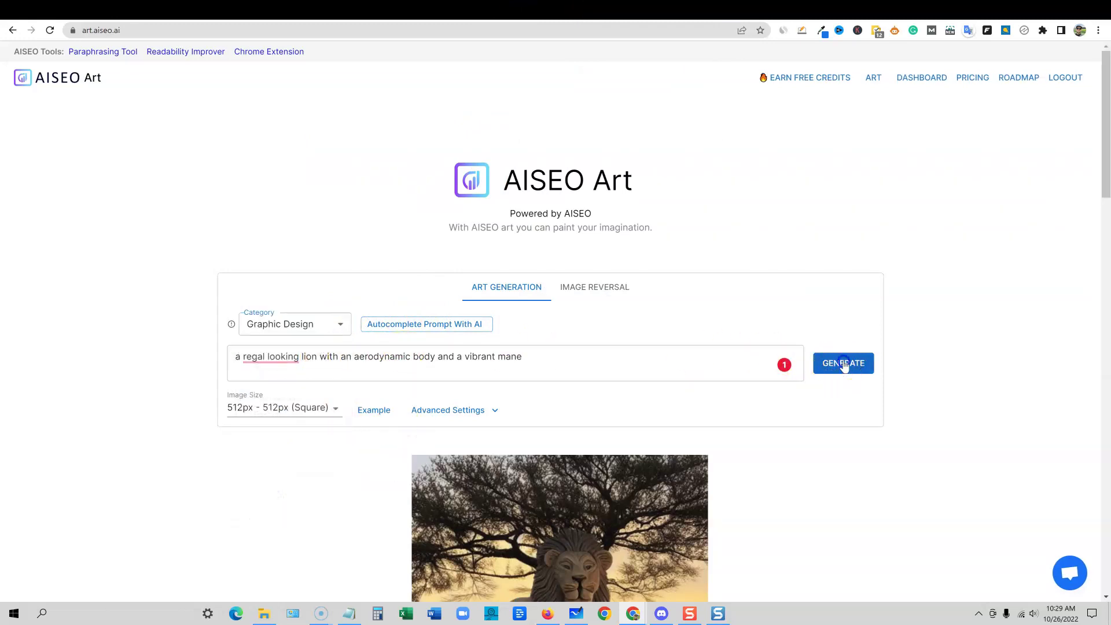
scroll(627, 315, down, 5)
scroll(705, 367, up, 3)
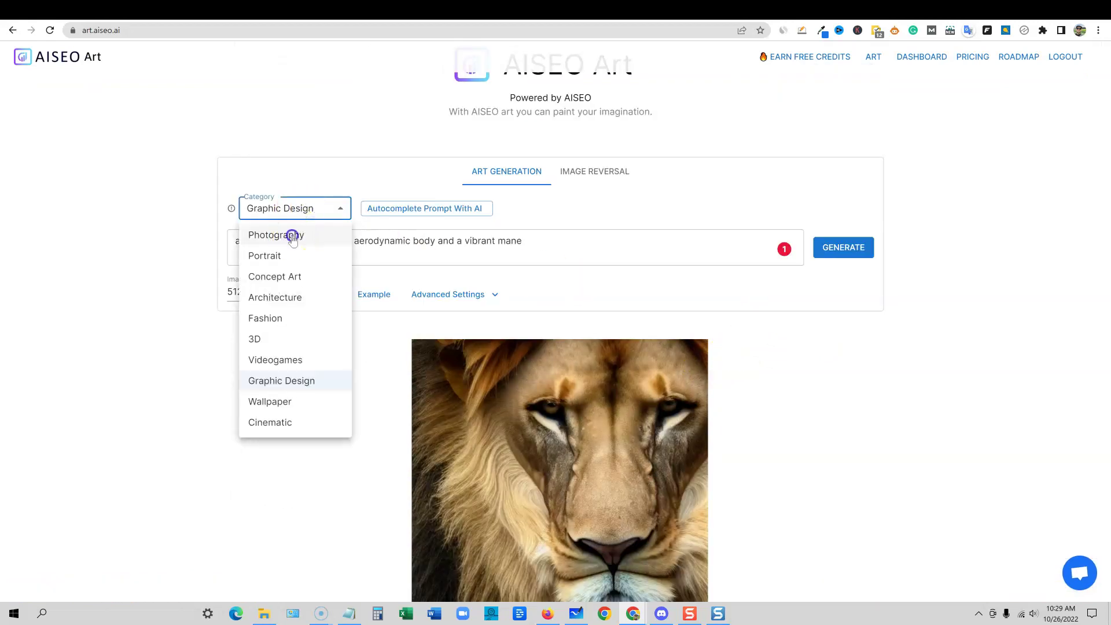
Change the category to Photography, generate the same lion prompt again, and view the new image
click(292, 237)
click(833, 248)
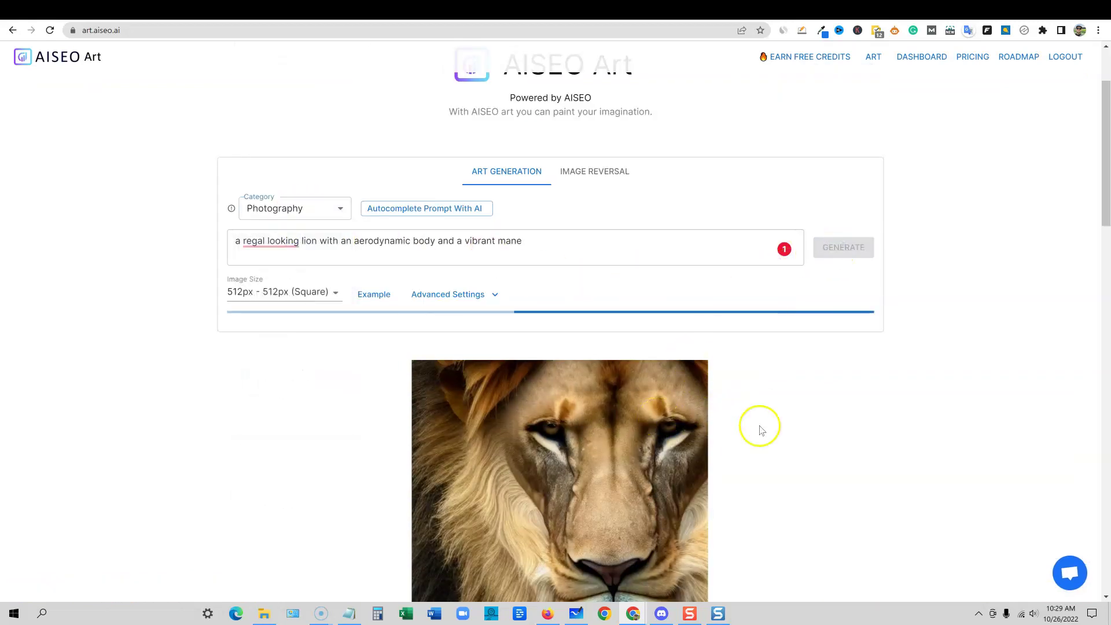
scroll(696, 455, down, 1)
scroll(864, 446, up, 3)
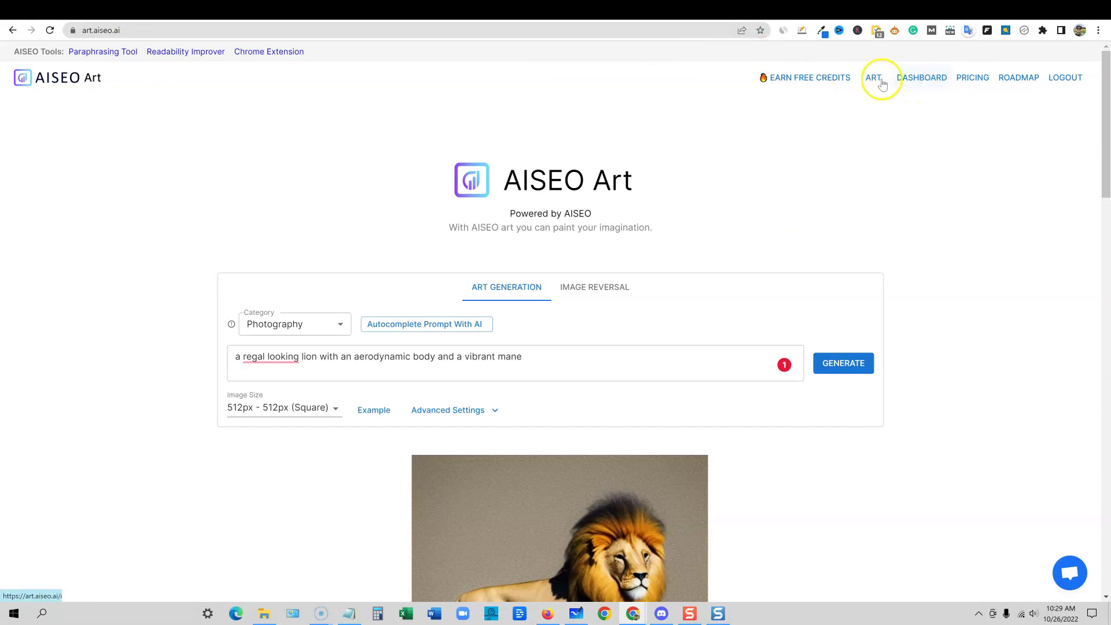
Open the account dashboard and check the remaining credits
click(929, 80)
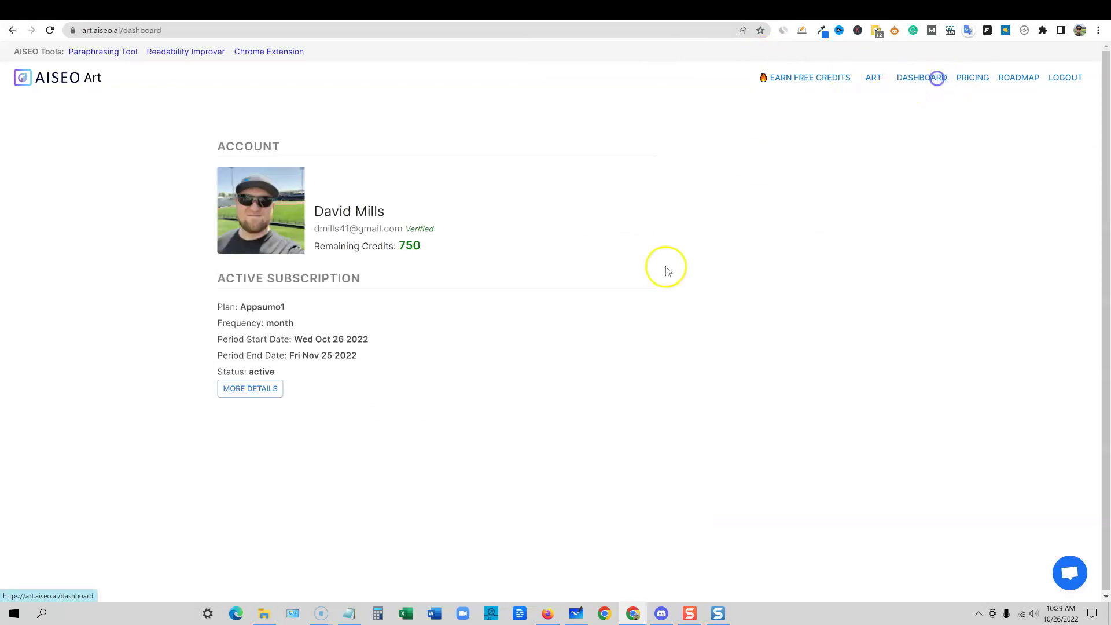
drag(389, 244, 321, 244)
click(433, 255)
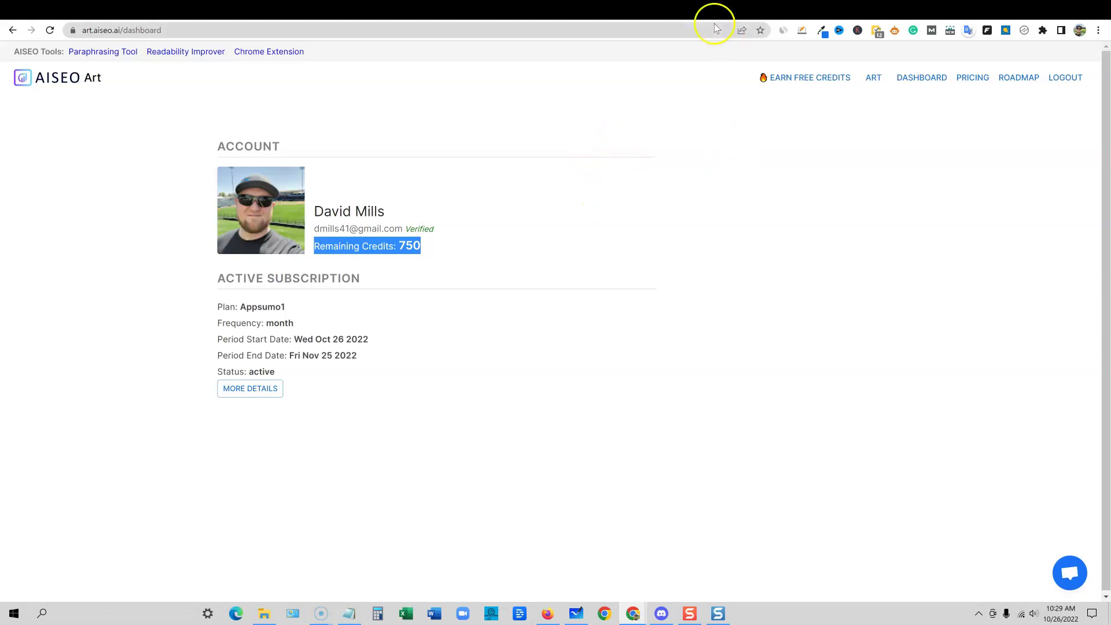
Switch to the AppSumo listing for AISEO Art and review its lifetime deal price and money-back guarantee
click(550, 9)
scroll(787, 405, up, 4)
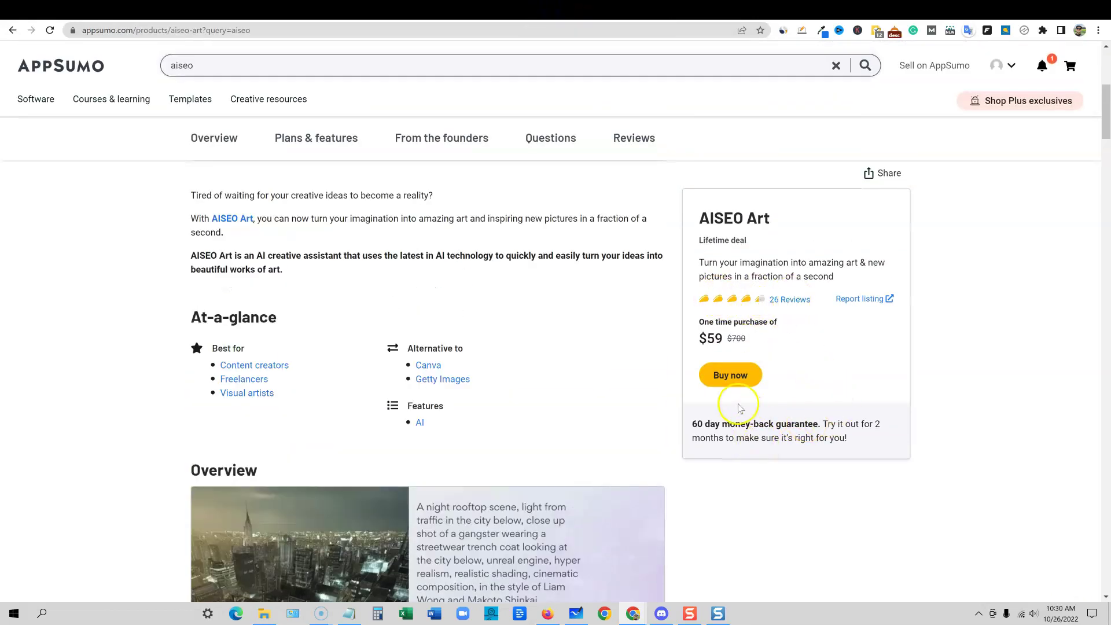
scroll(688, 427, up, 4)
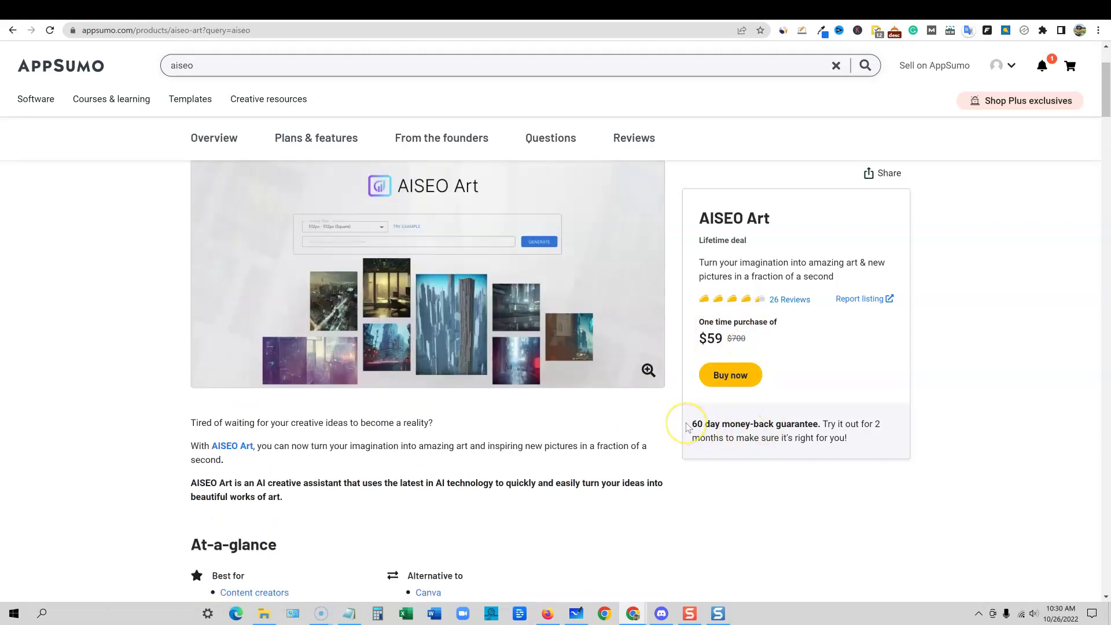
scroll(755, 450, up, 2)
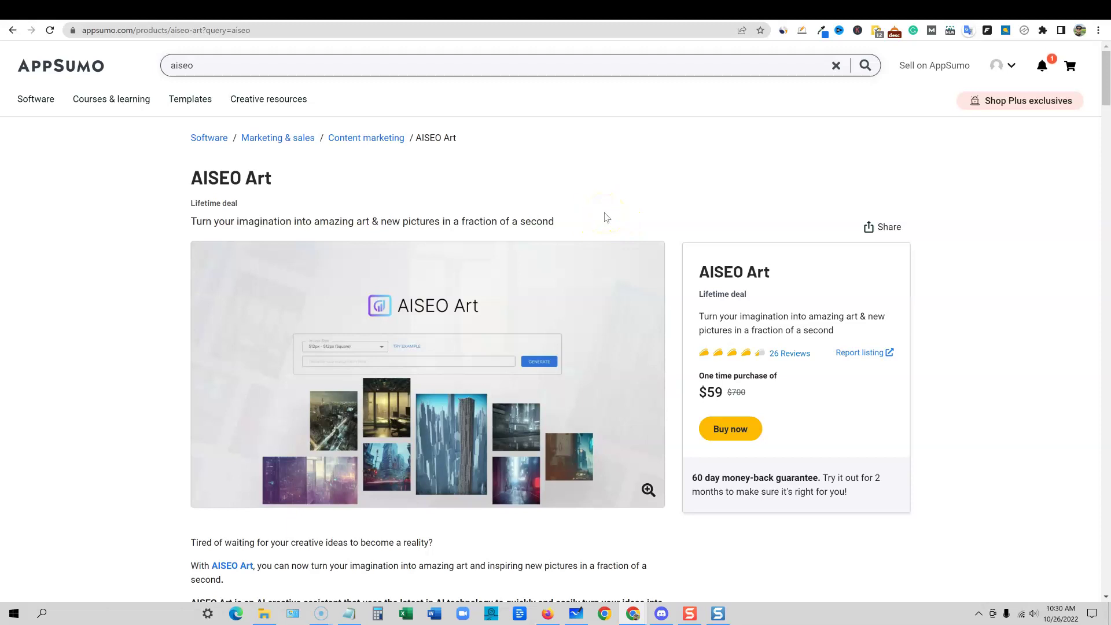
Search AppSumo for "superma", open the SUPERMACHINE deal, and review its price and description
click(172, 64)
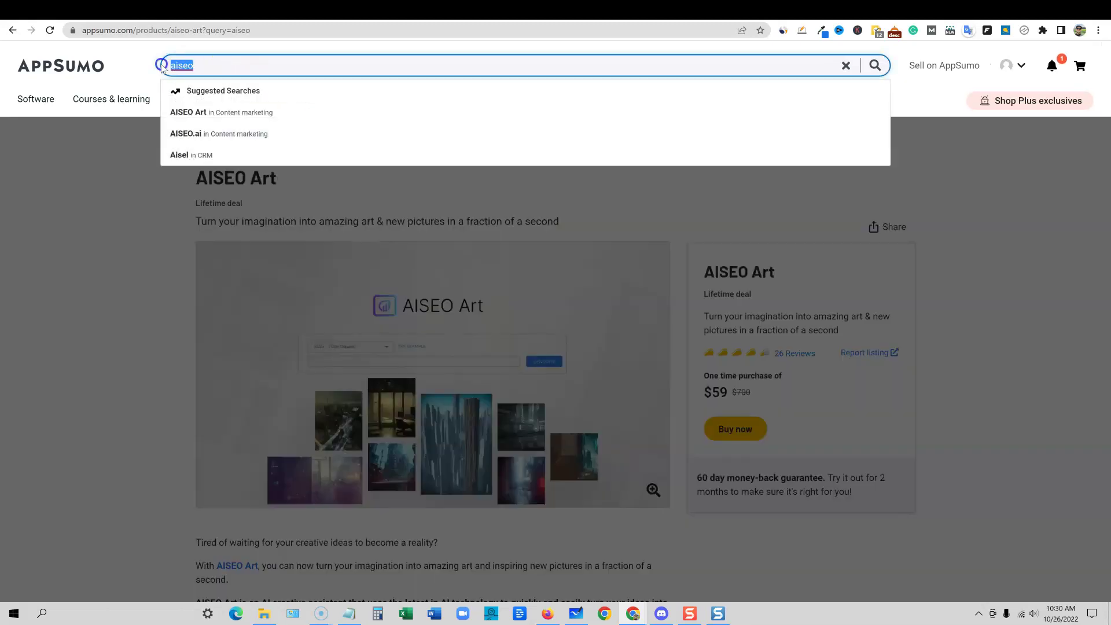
text(super)
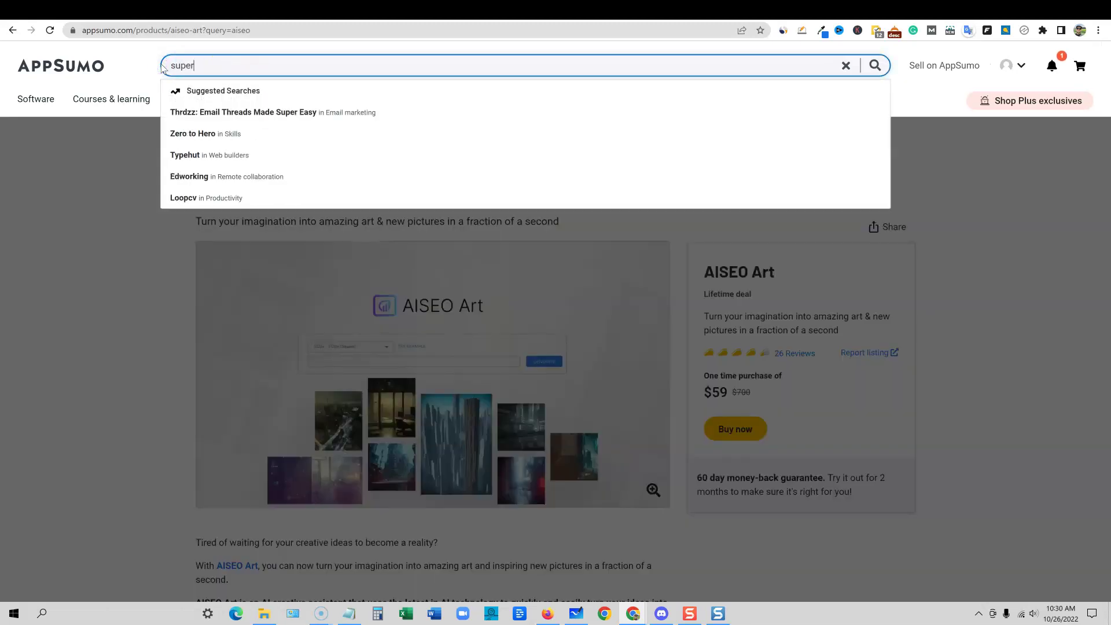
text(ma)
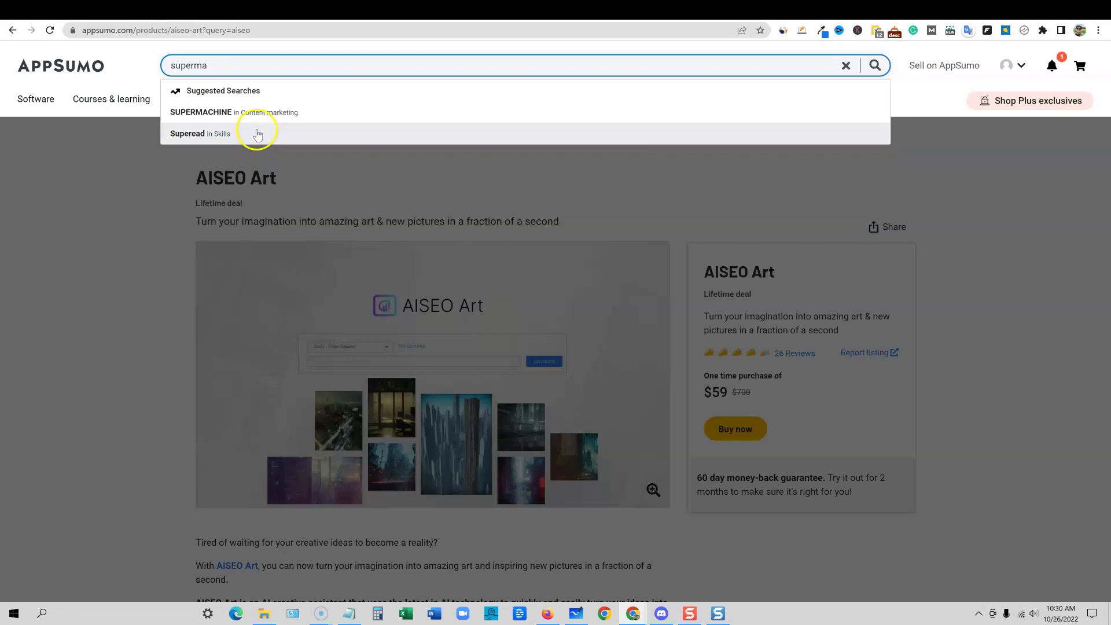
click(264, 113)
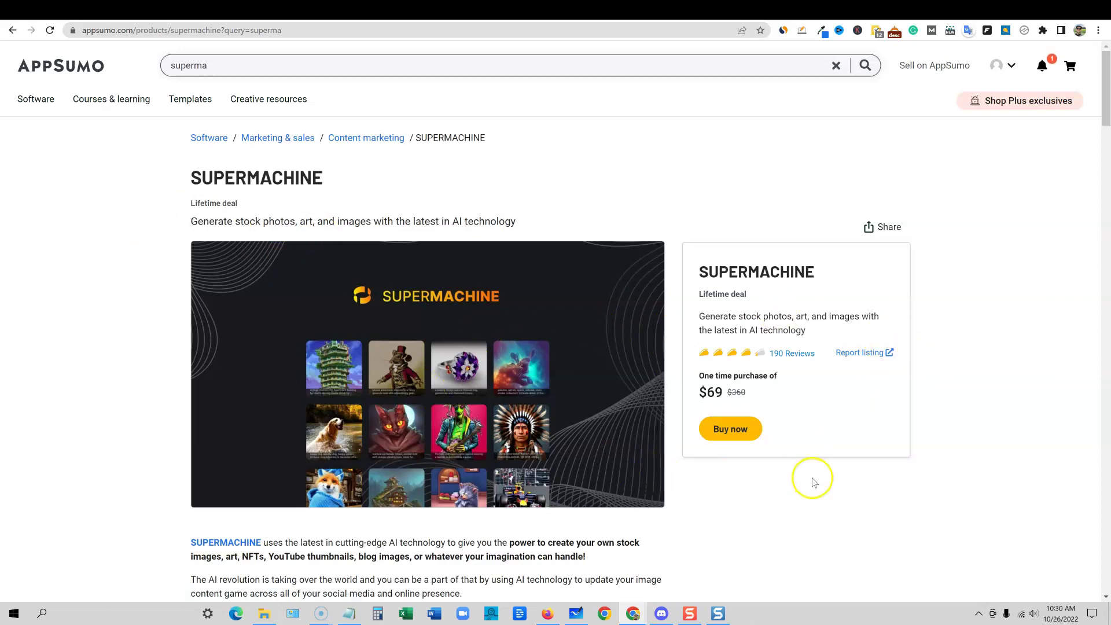
scroll(787, 528, down, 1)
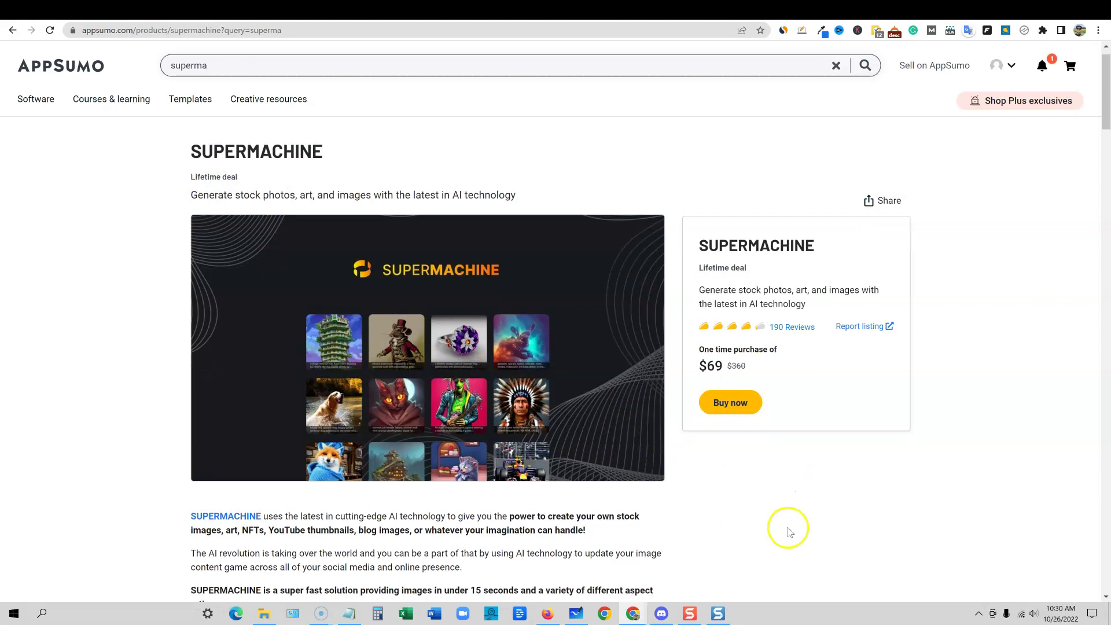
Examine the SUPERMACHINE deal's overview, terms and conditions, plan features, monthly image credits and code stacking information
scroll(790, 532, down, 10)
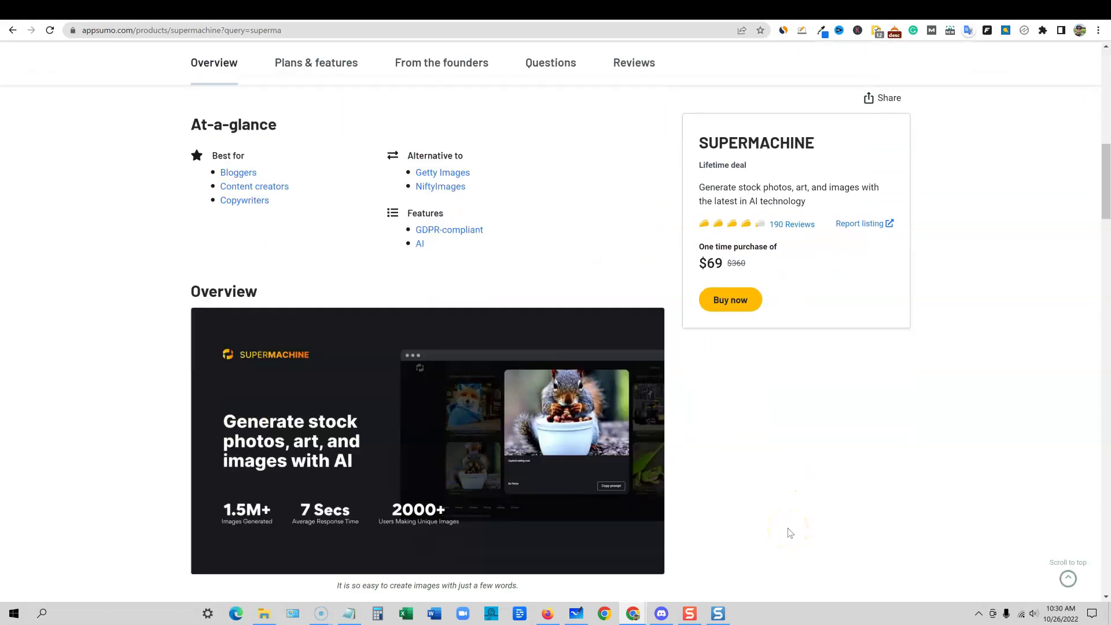
scroll(790, 531, up, 10)
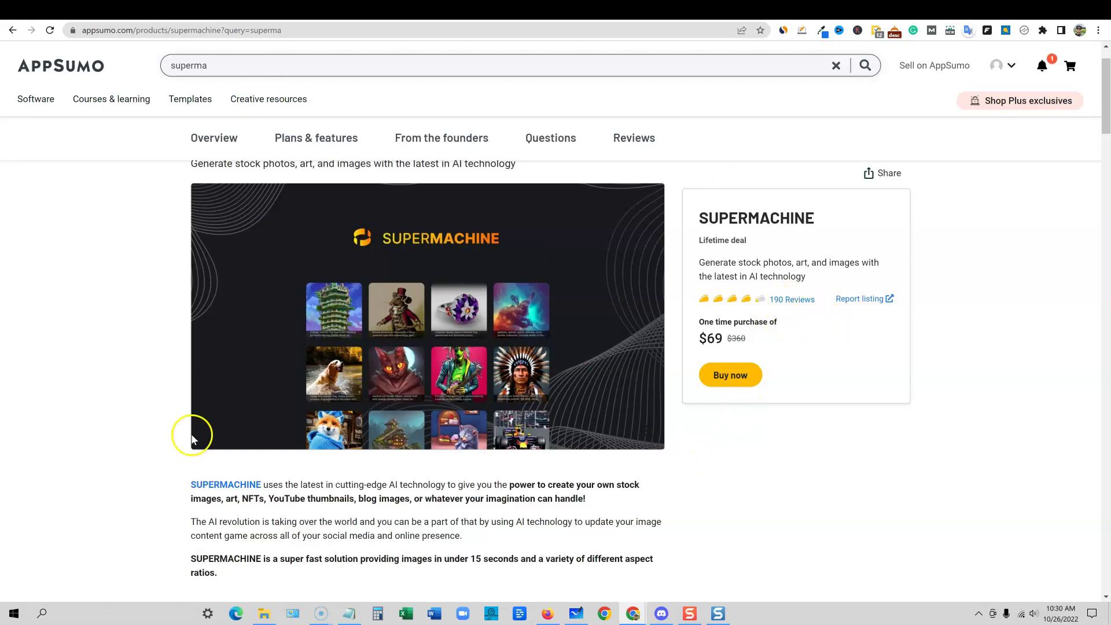
scroll(664, 515, down, 8)
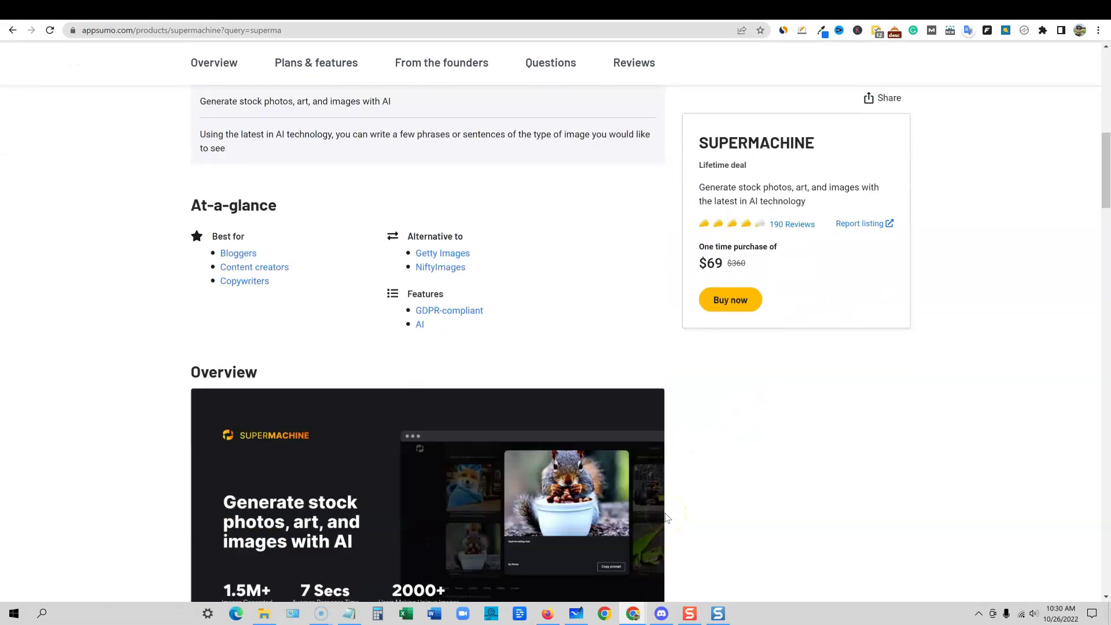
scroll(666, 517, down, 3)
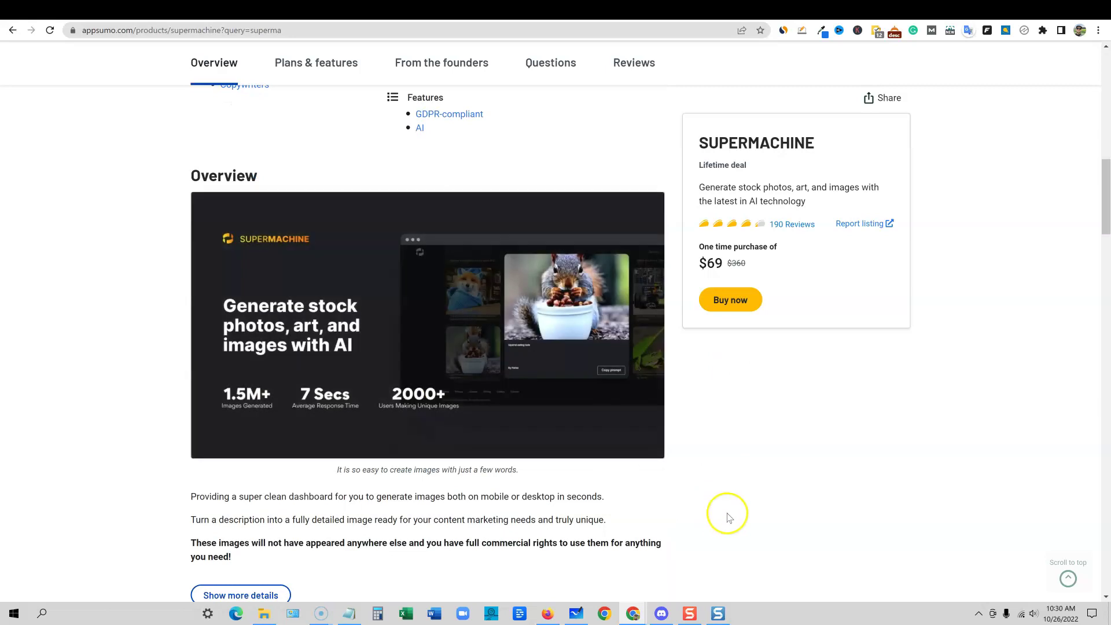
scroll(728, 515, down, 7)
scroll(728, 517, down, 3)
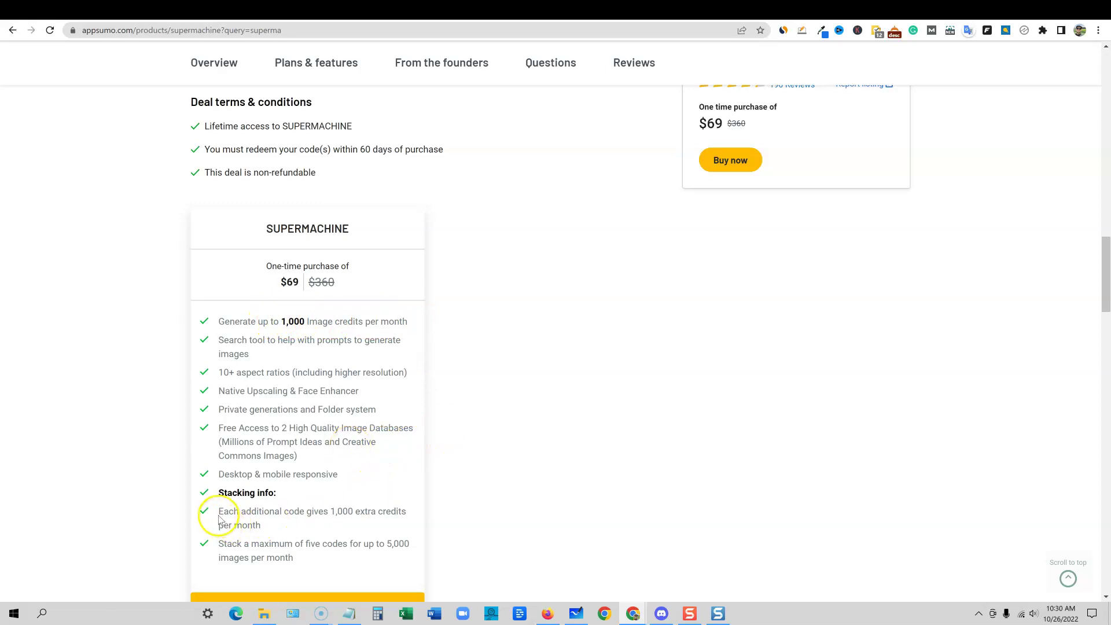
scroll(289, 509, down, 2)
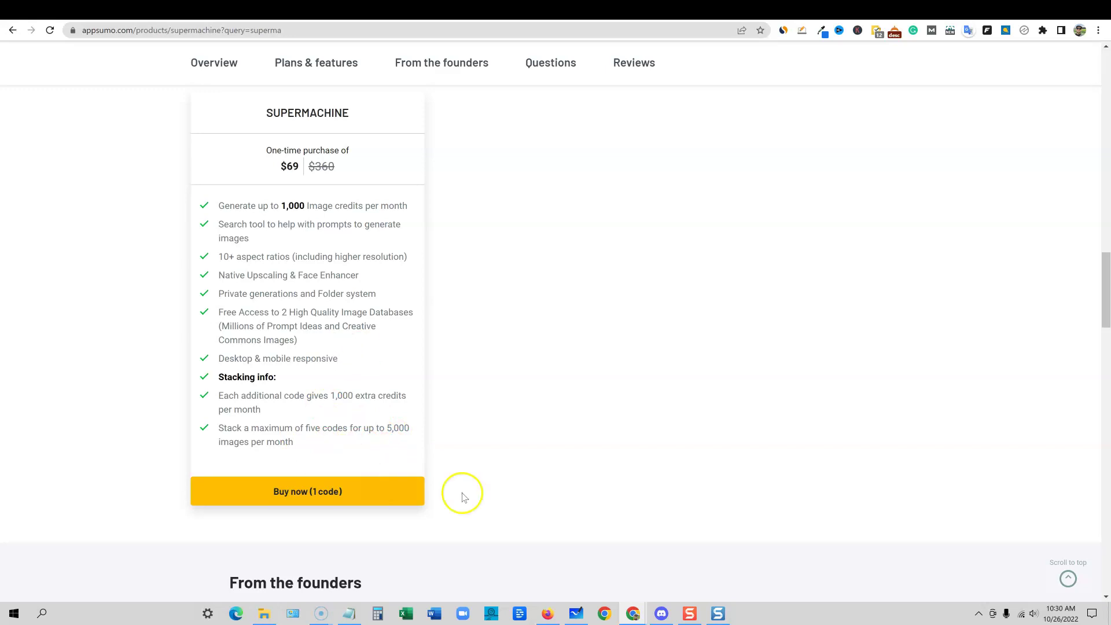
scroll(459, 490, up, 15)
scroll(479, 491, up, 7)
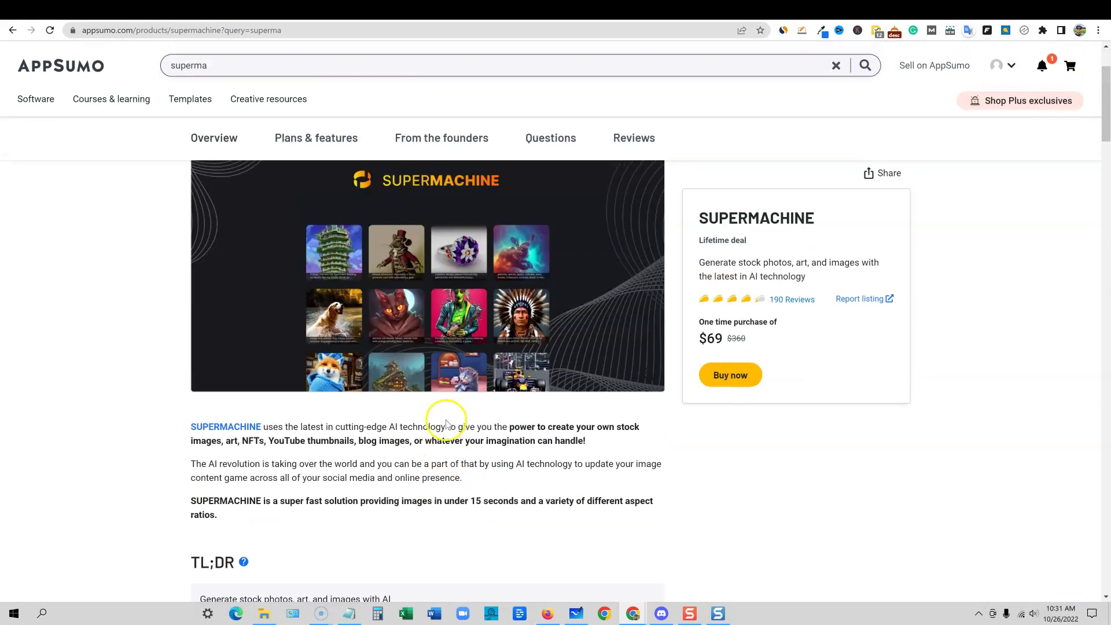